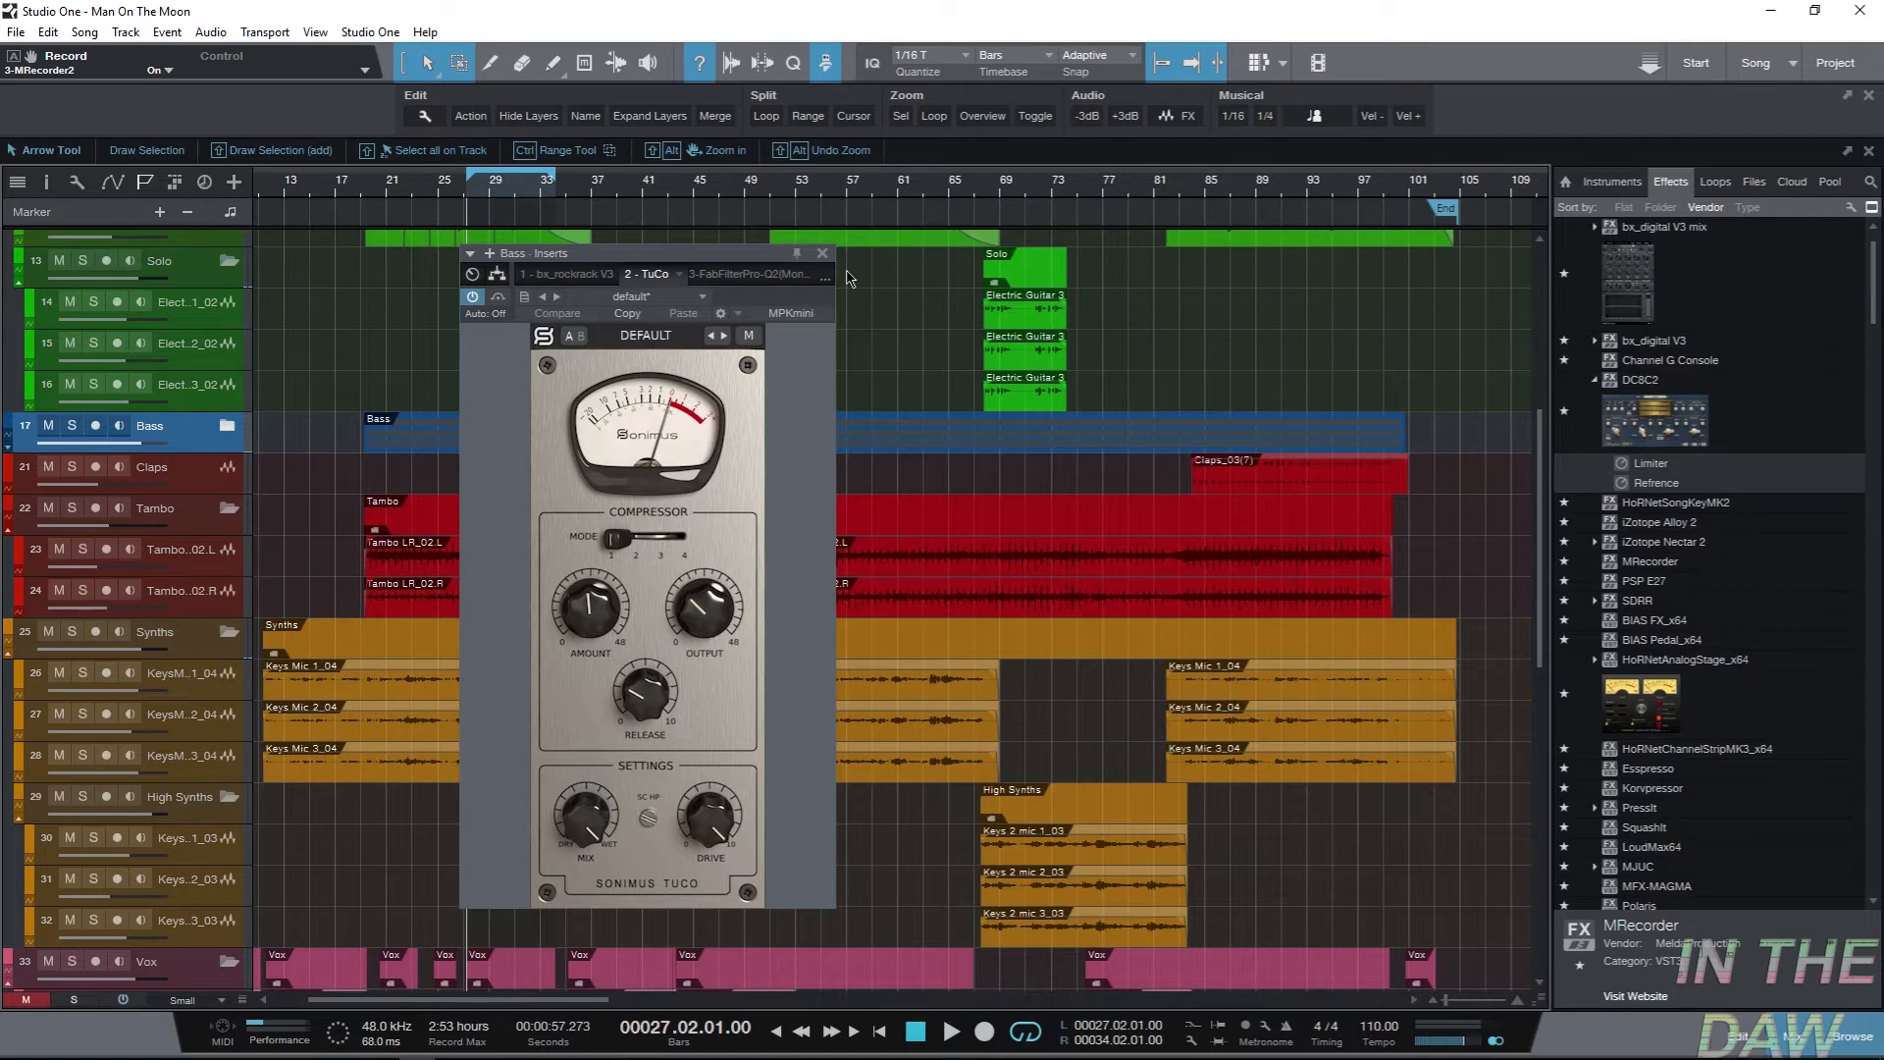
# Review the TuCo compressor's preset categories and its mono and stereo processing modes without changing them.
pyautogui.moveTo(645, 255); pyautogui.dragTo(908, 258)
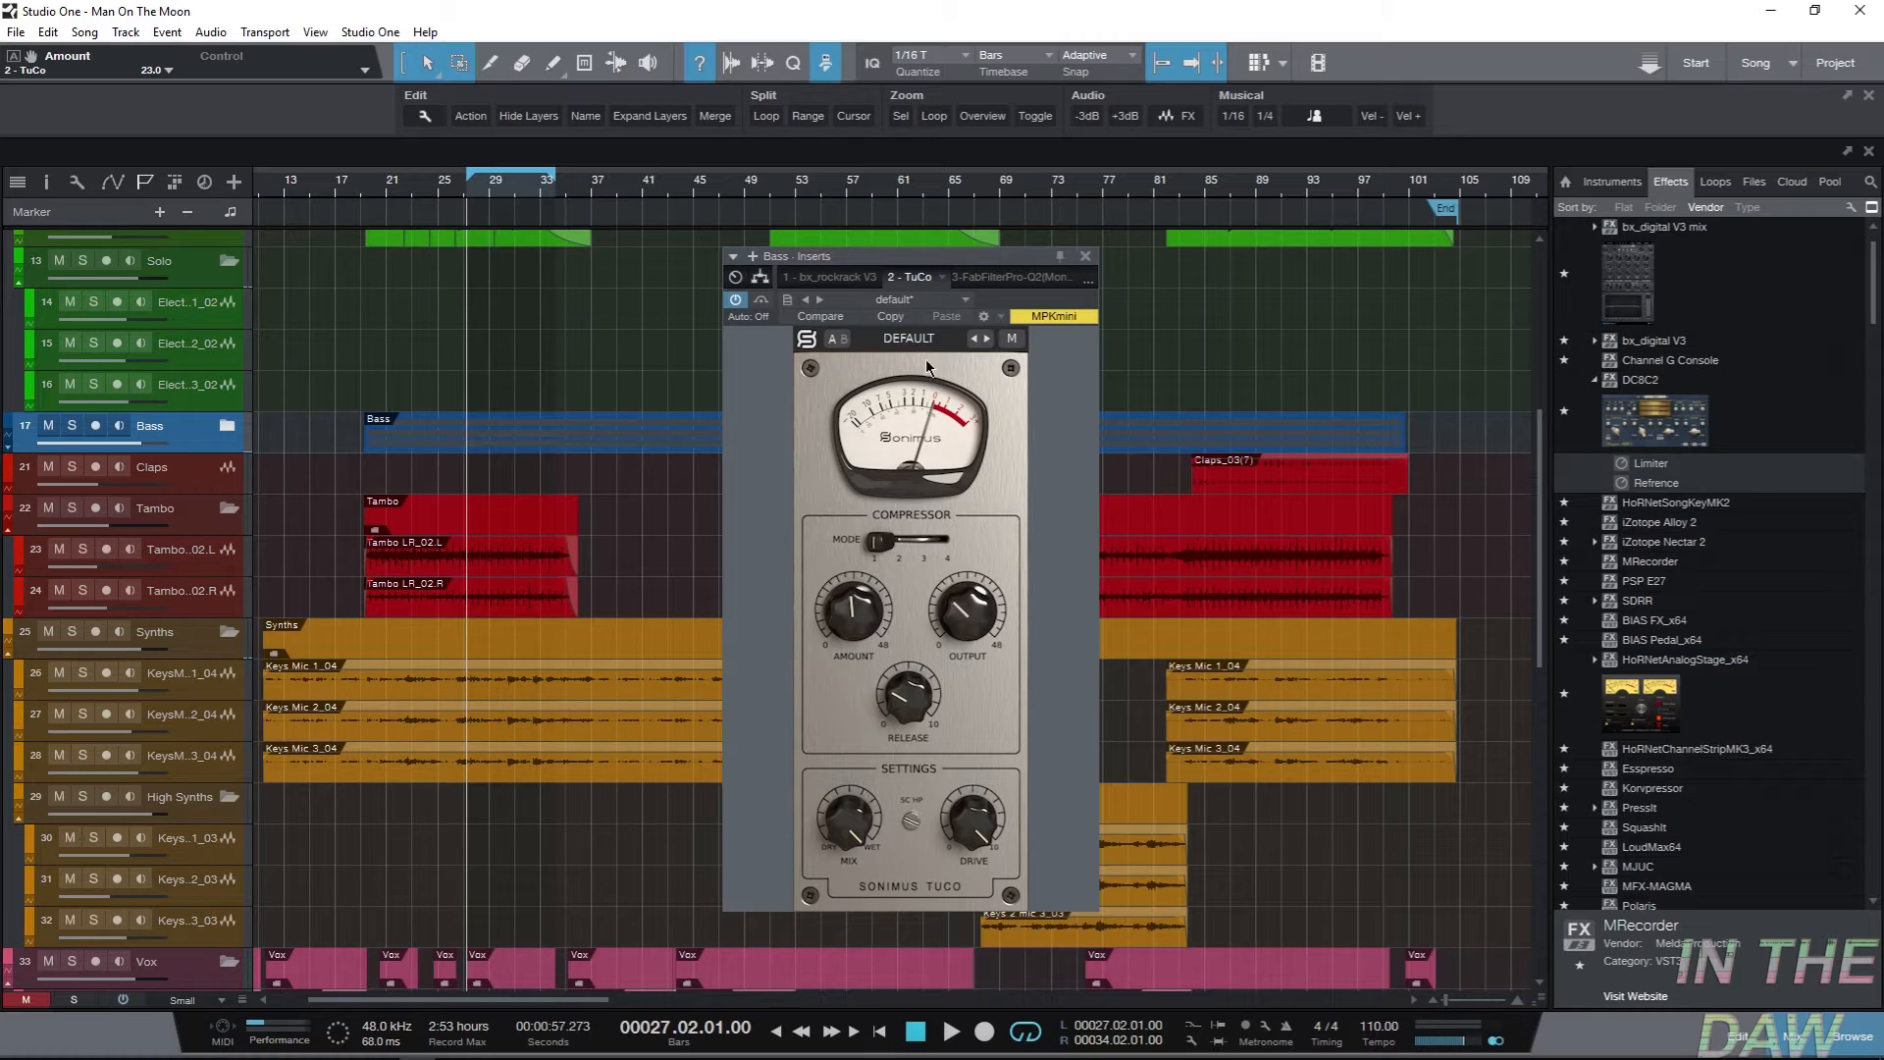
pyautogui.click(948, 344)
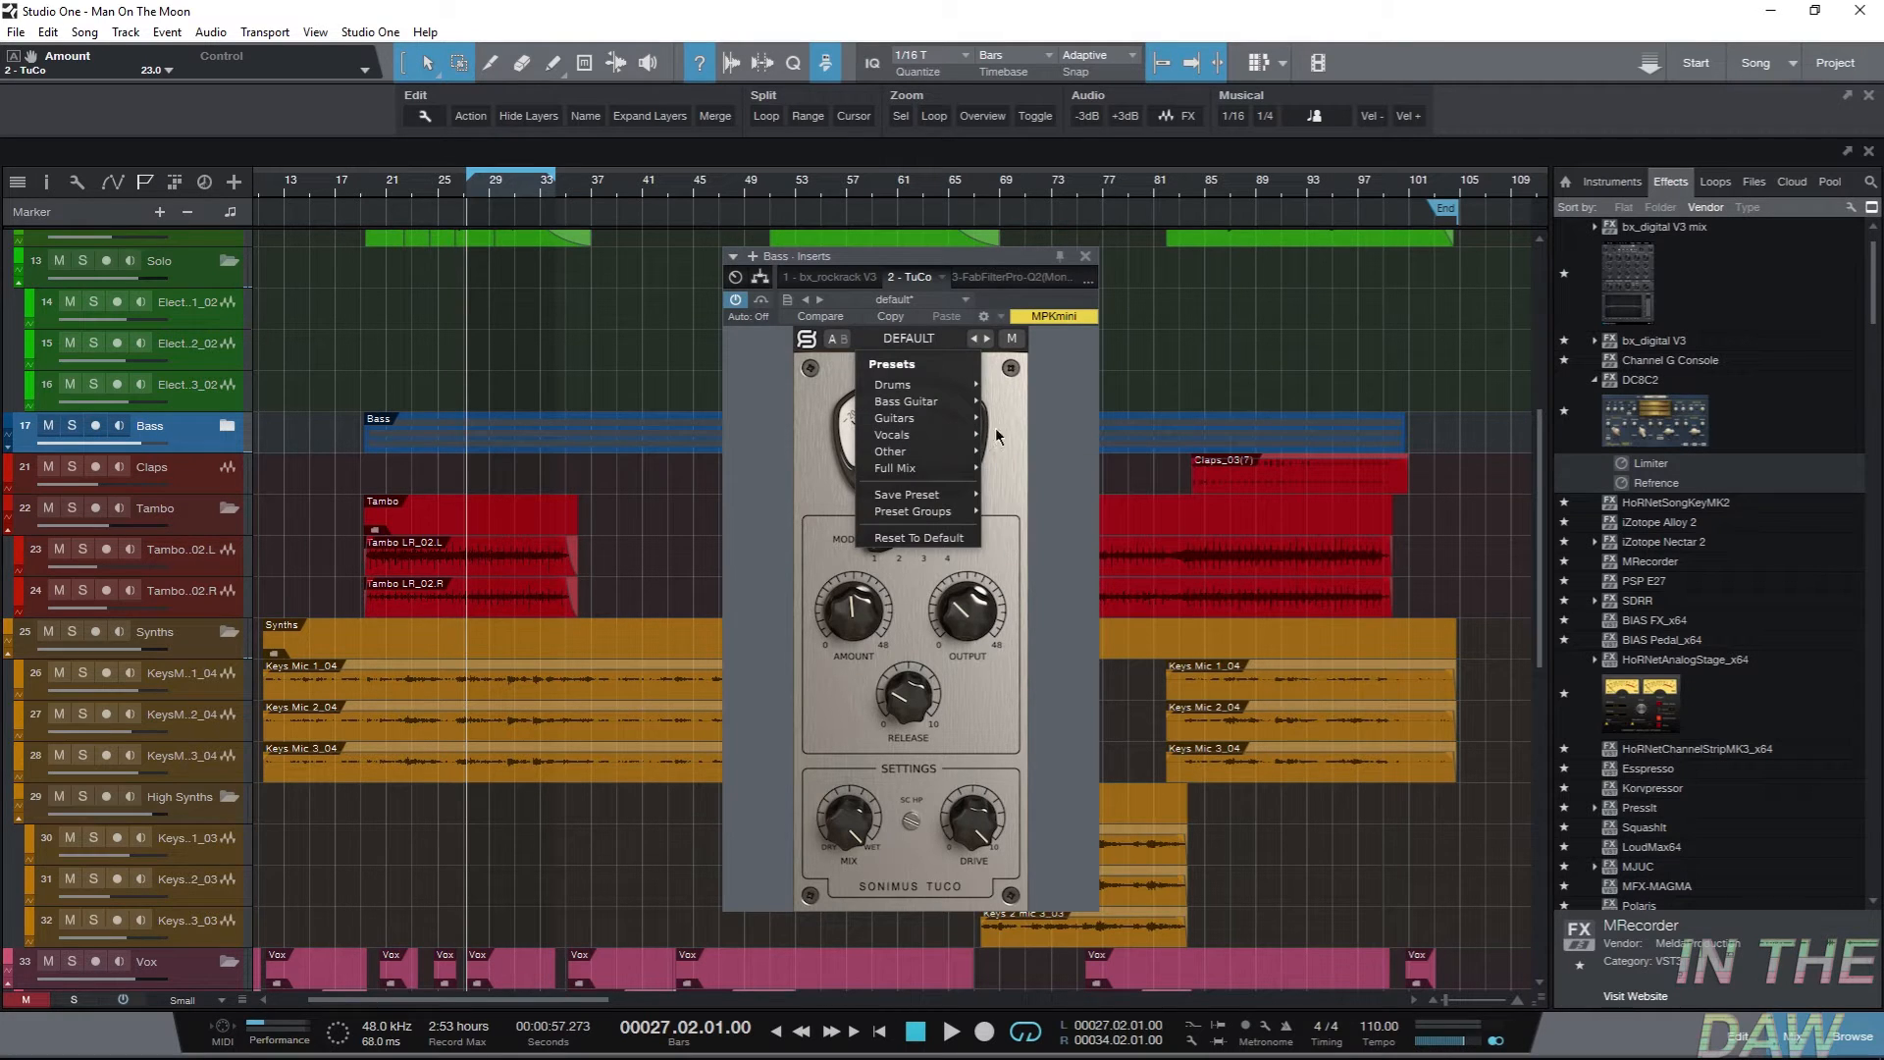
pyautogui.click(1087, 351)
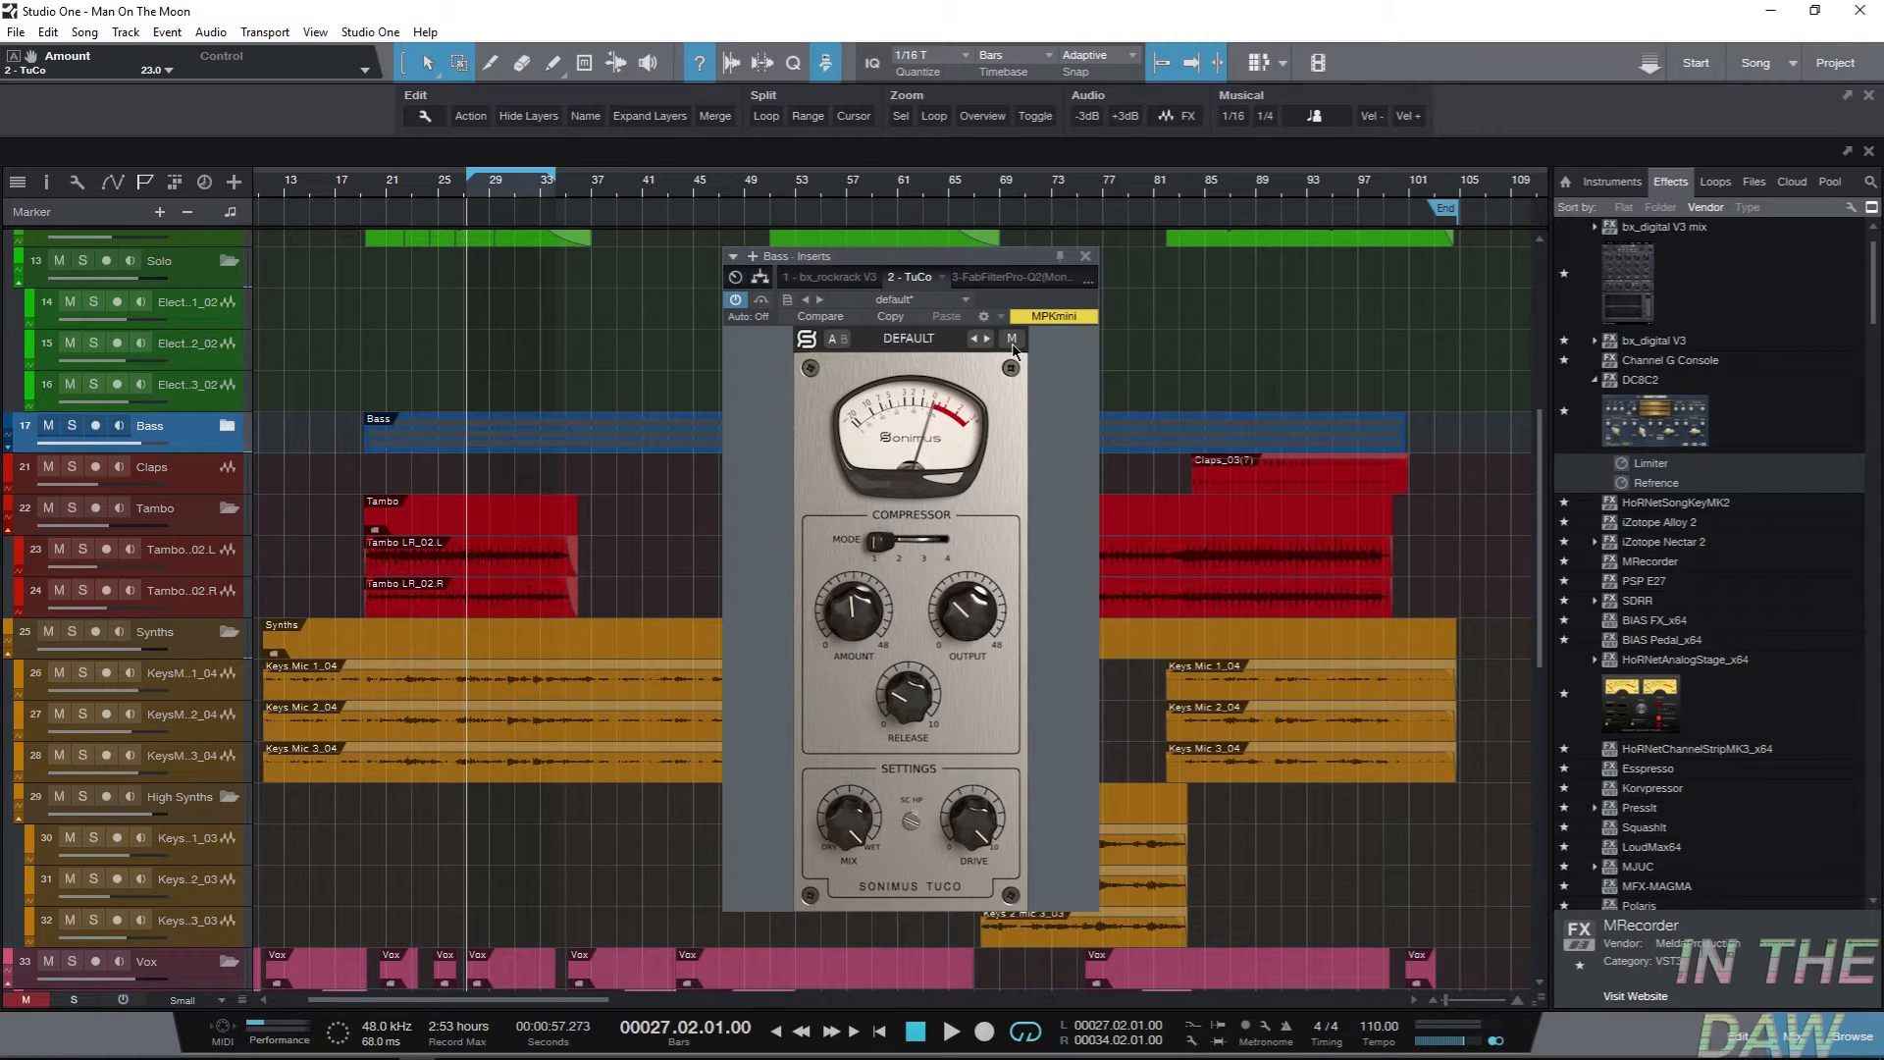
pyautogui.click(1013, 343)
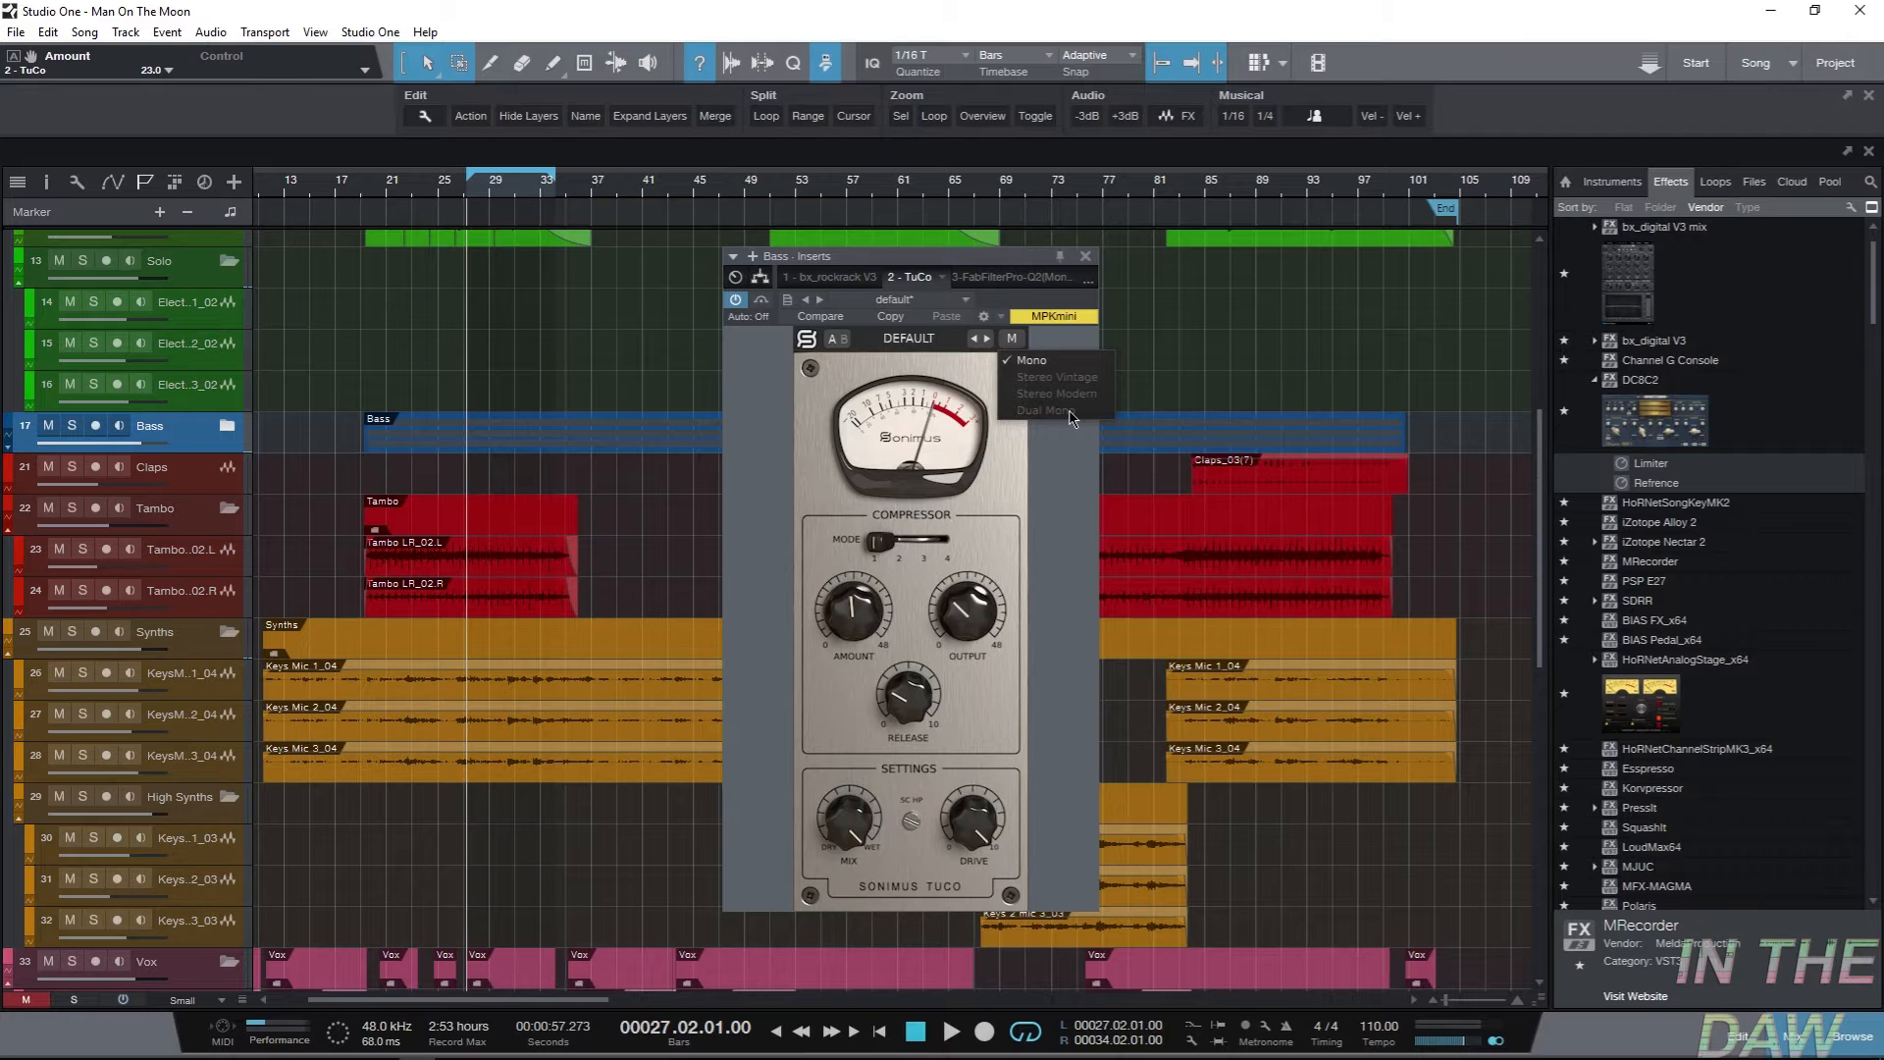
pyautogui.click(1062, 481)
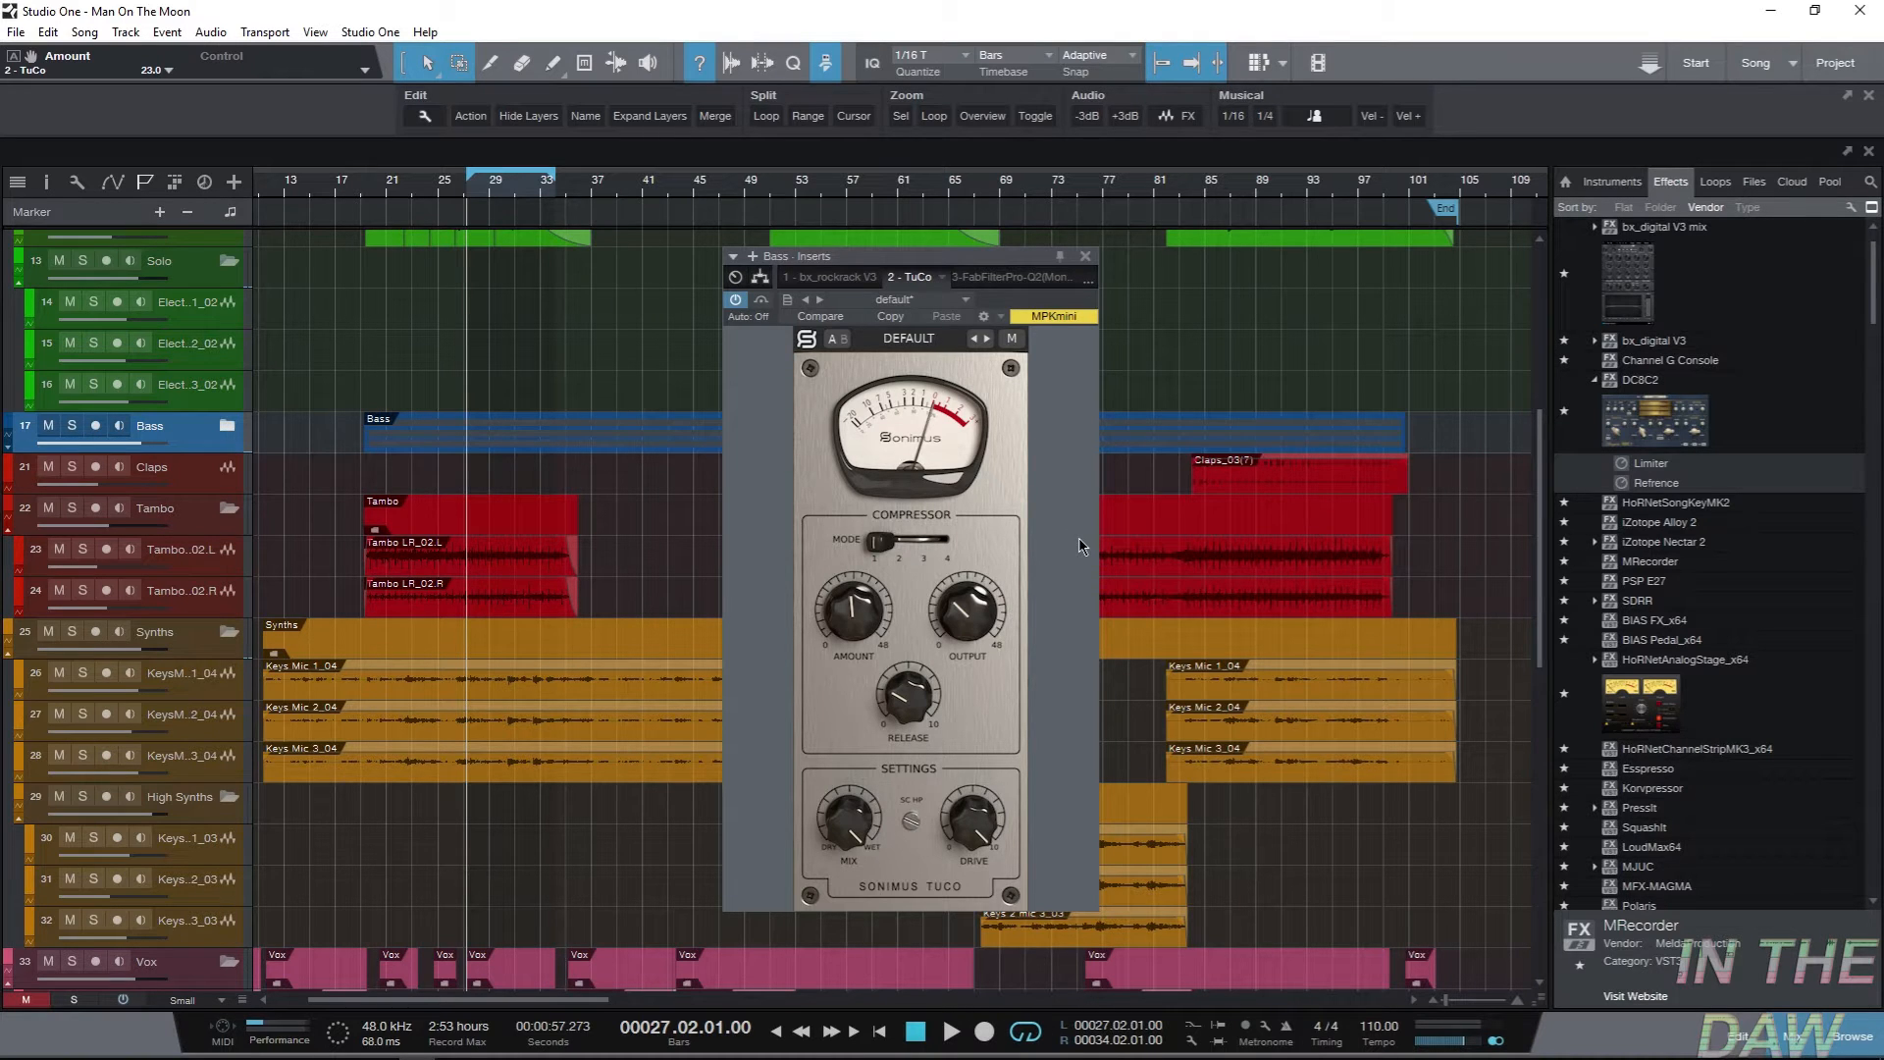
# Review the TuCo meter's source options, keeping Gain Reduction selected.
pyautogui.click(905, 446)
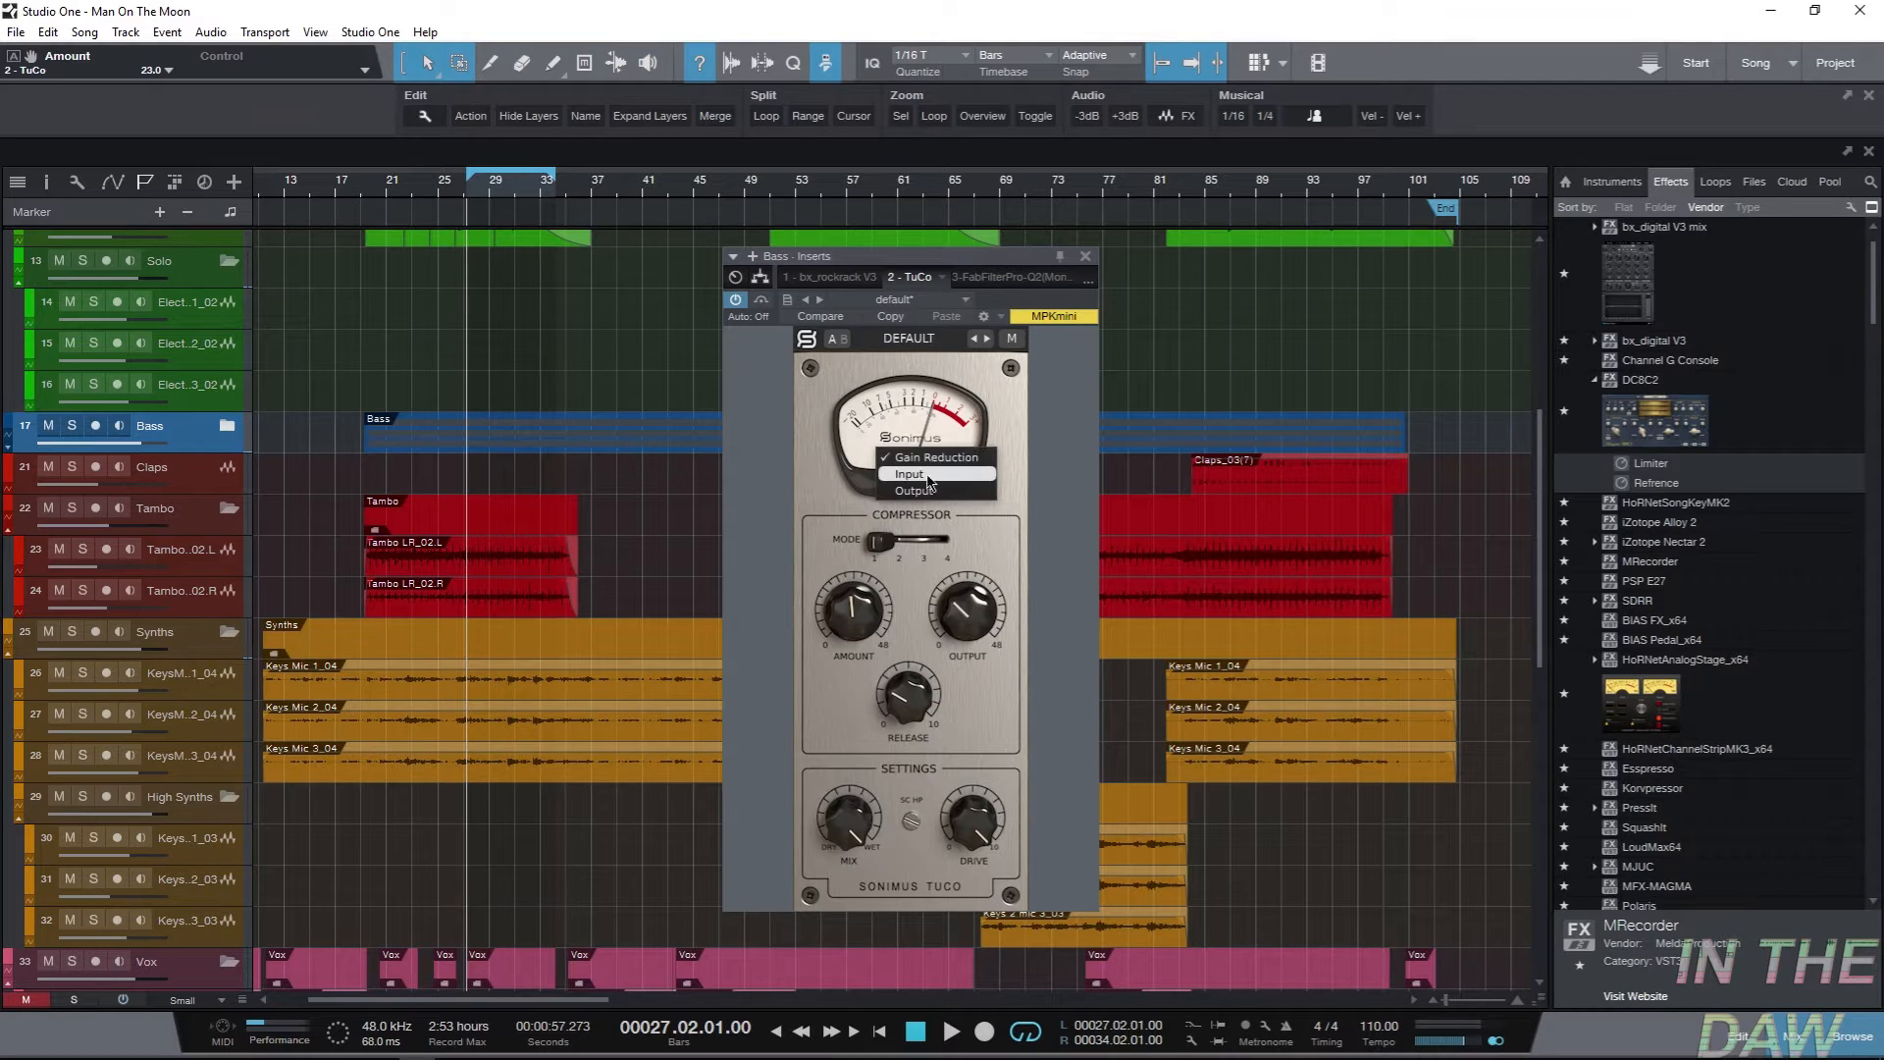
pyautogui.click(928, 458)
pyautogui.click(922, 437)
pyautogui.click(1016, 420)
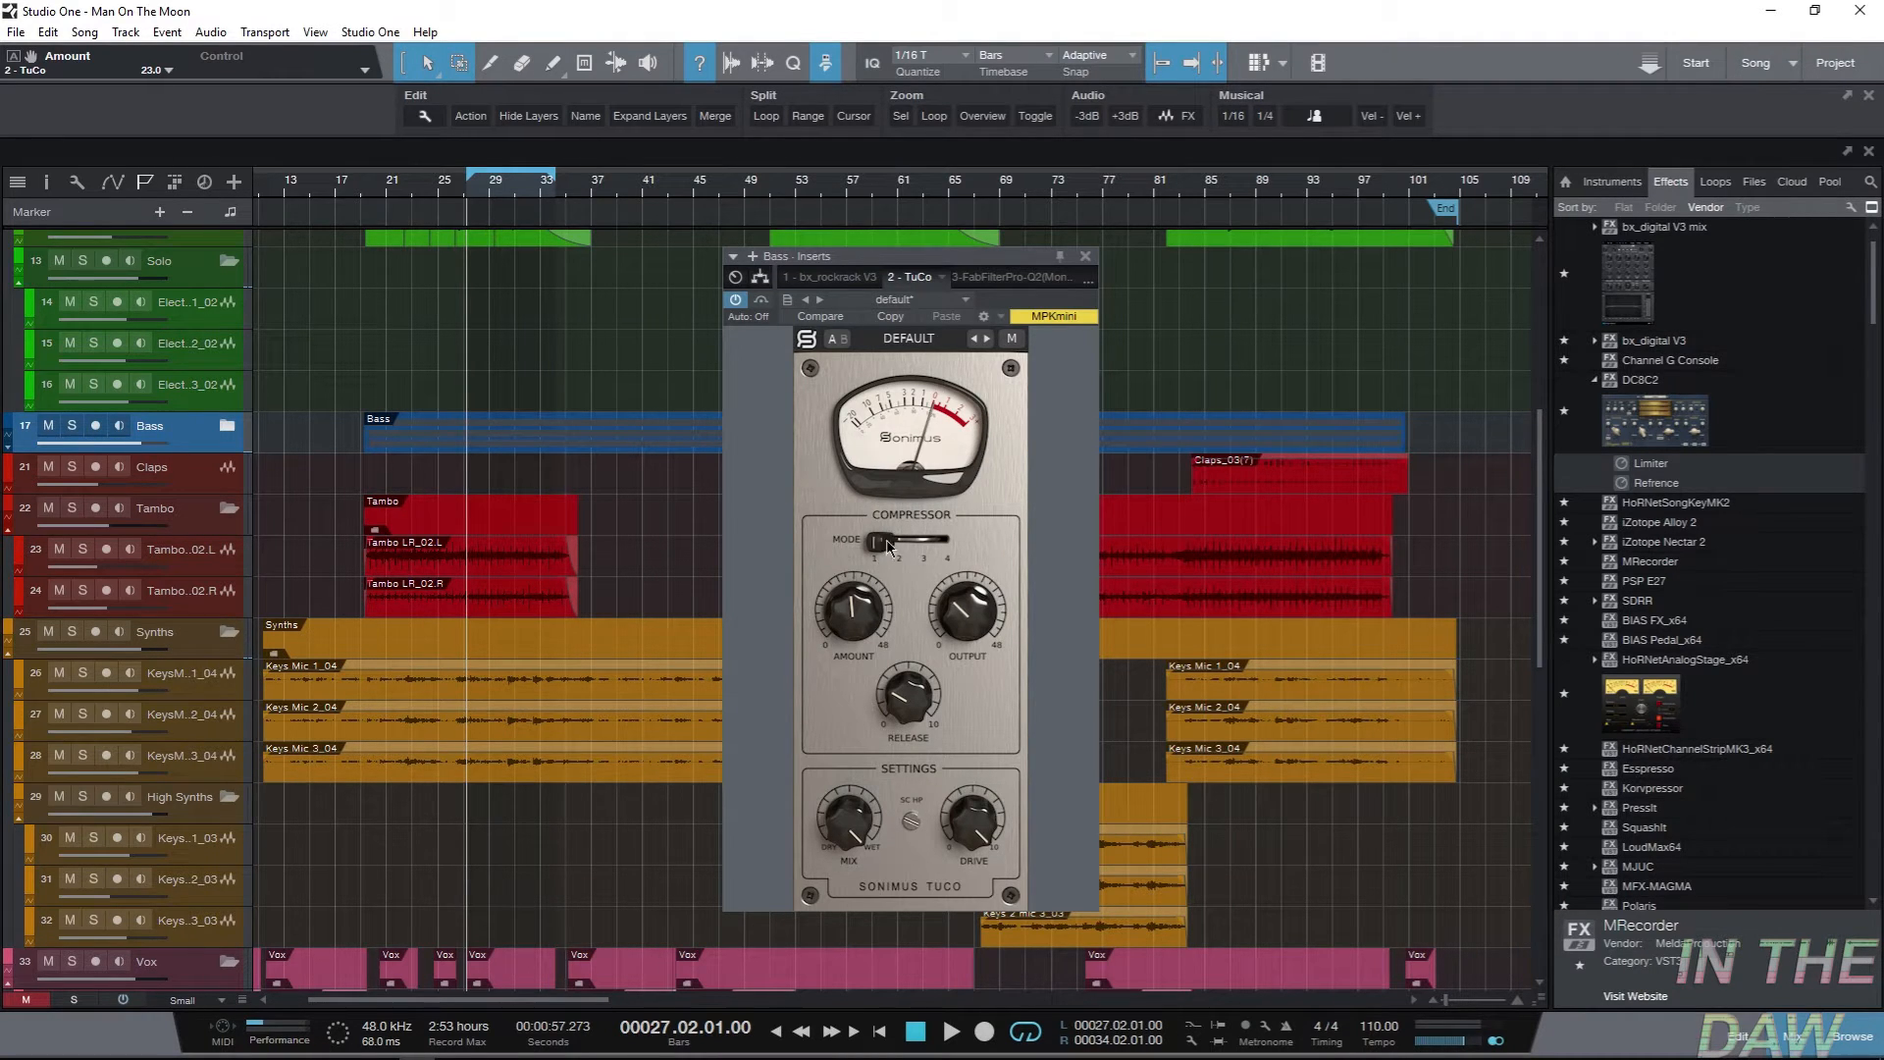
# Inspect the Mode, Amount and Mix controls and view the Mix Control Mode options, keeping Mix at 100.
pyautogui.moveTo(875, 552)
pyautogui.moveTo(875, 551)
pyautogui.mouseDown()
pyautogui.moveTo(991, 534)
pyautogui.moveTo(873, 542)
pyautogui.mouseUp()
pyautogui.moveTo(864, 640); pyautogui.dragTo(823, 632)
pyautogui.moveTo(848, 821); pyautogui.dragTo(848, 864)
pyautogui.moveTo(774, 1058); pyautogui.dragTo(860, 417)
pyautogui.click(848, 861)
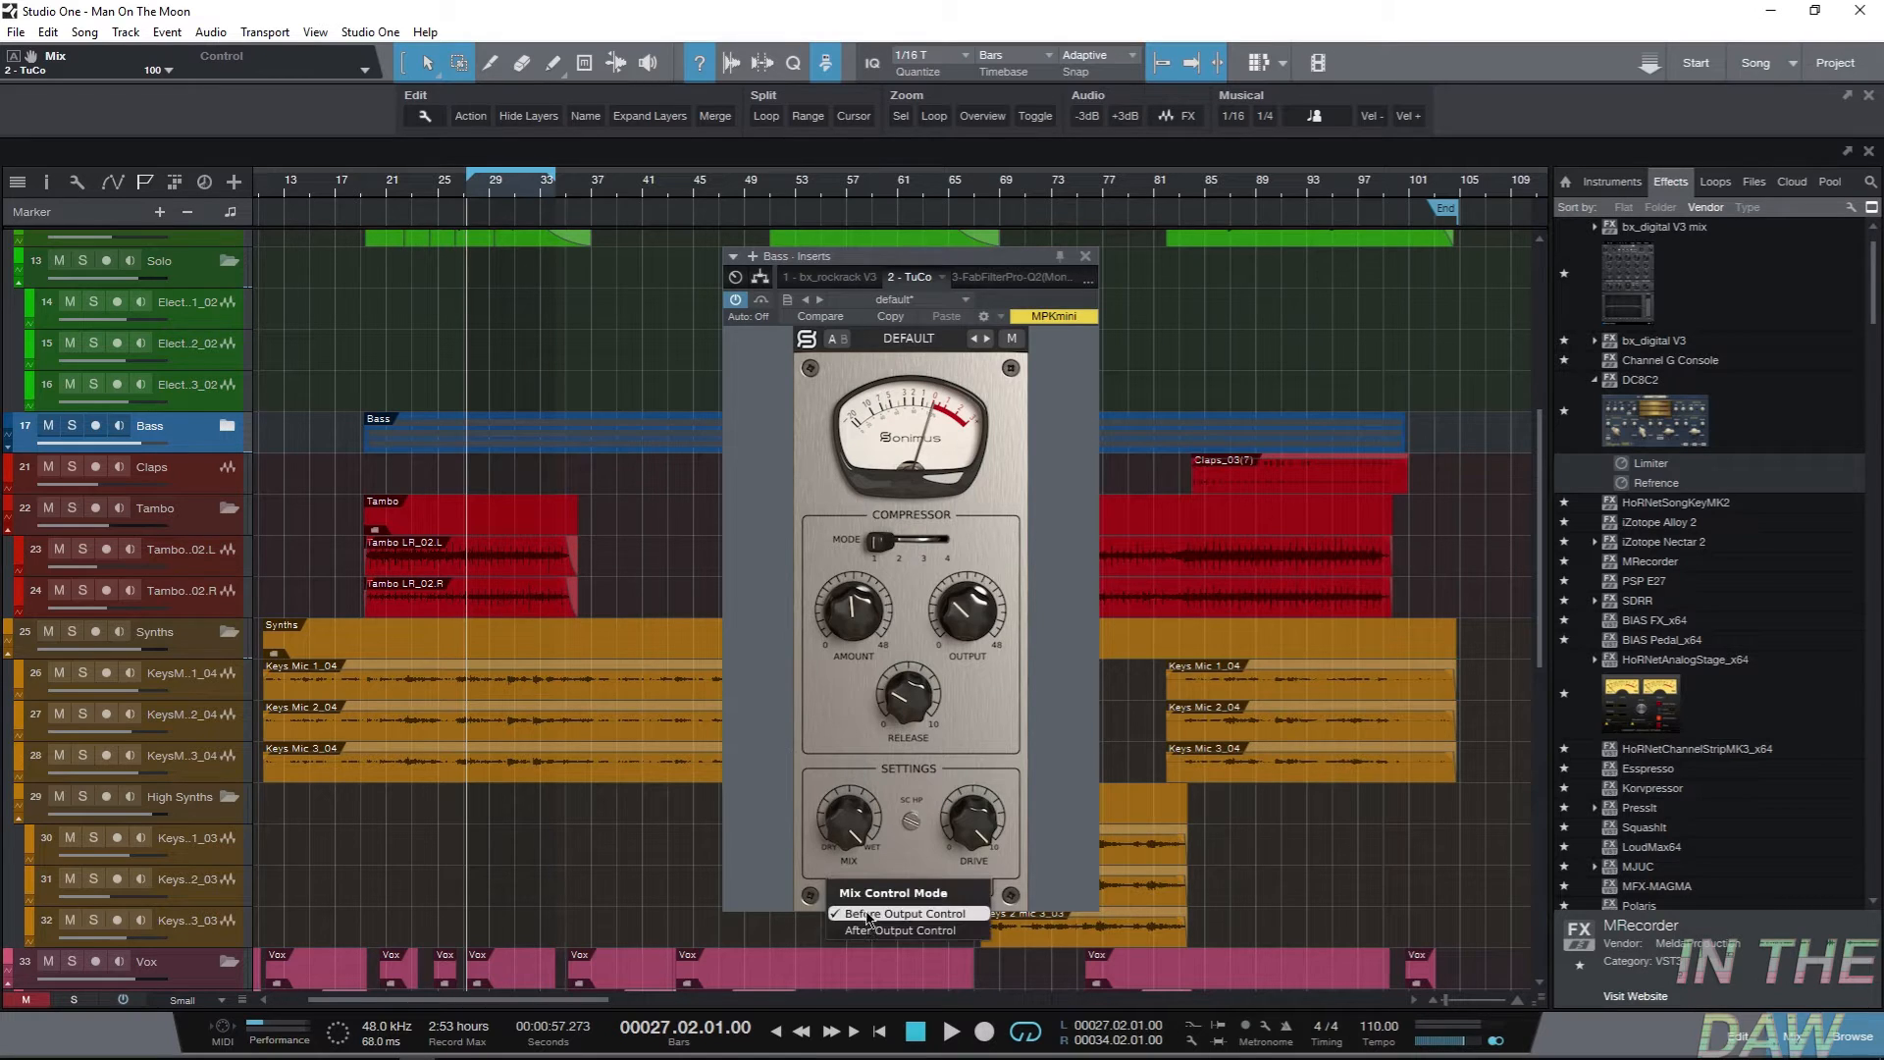
pyautogui.click(909, 835)
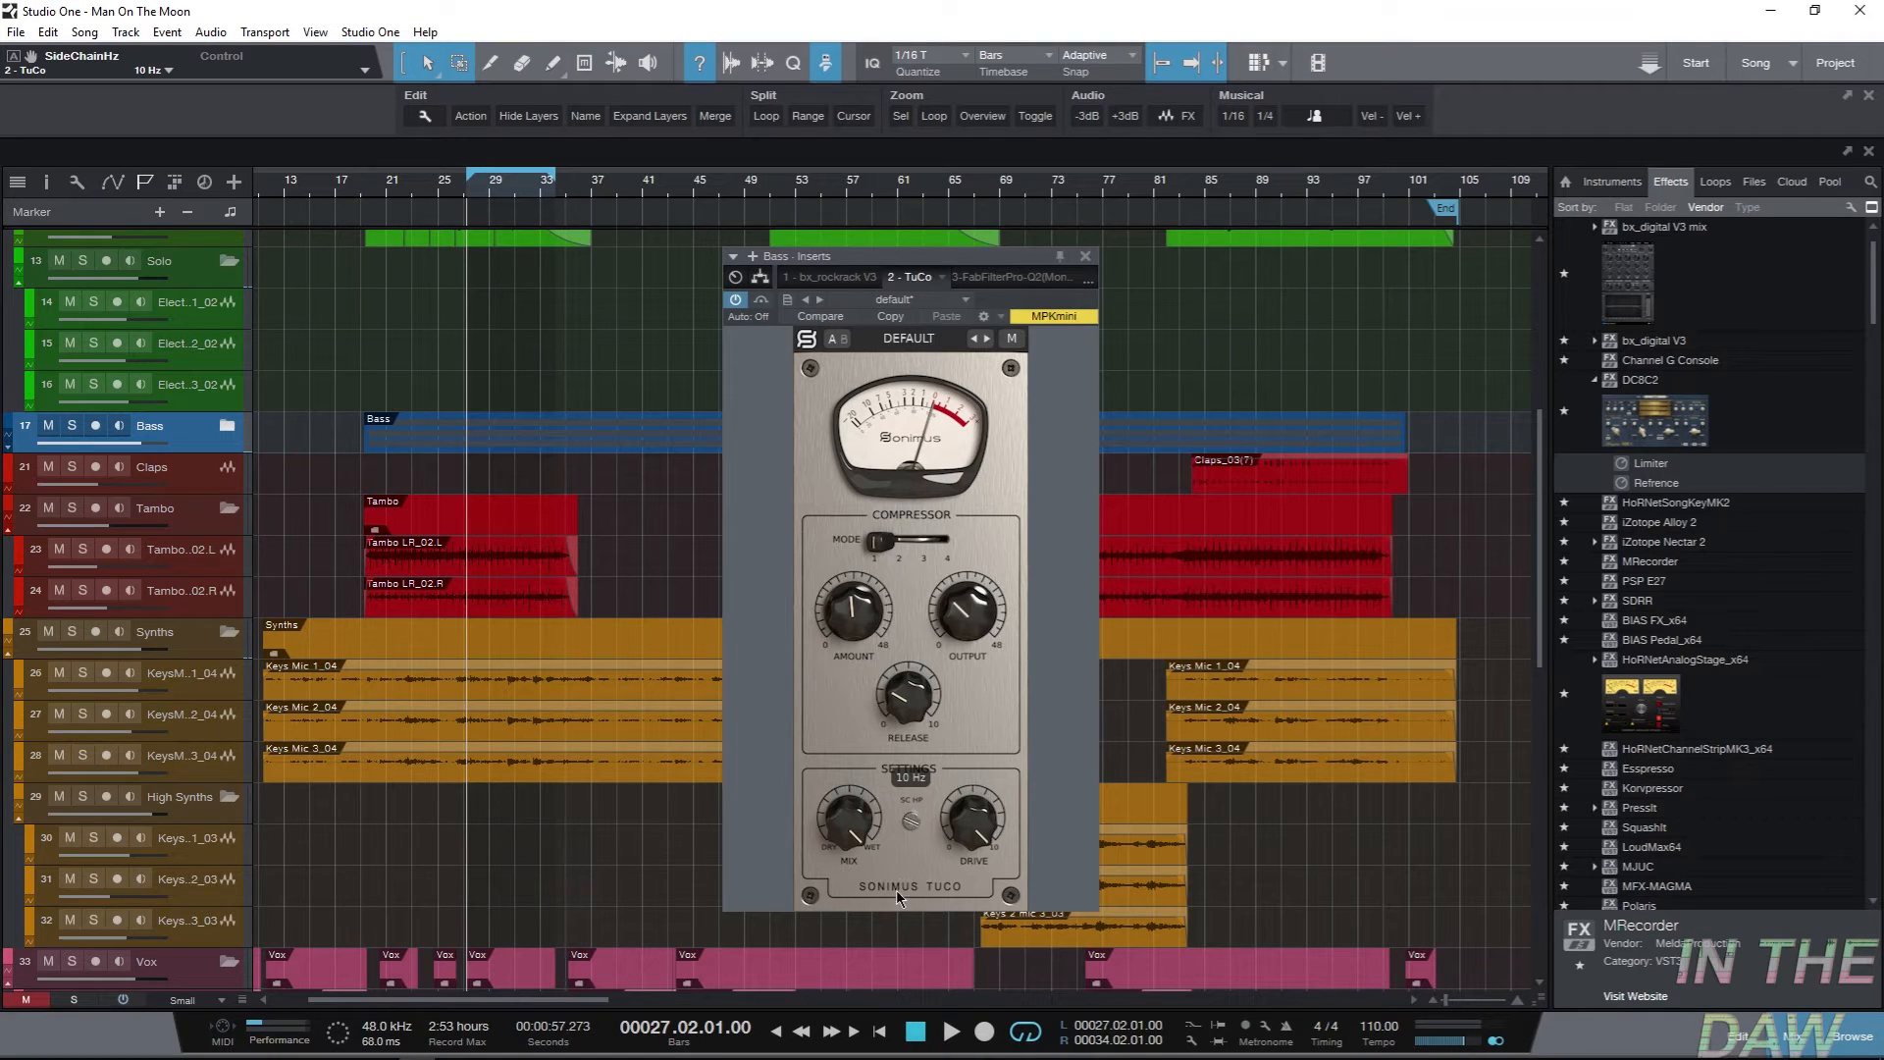
# Try the side-chain high-pass control and sweep Drive down to 0.0 and back up to 10.0.
pyautogui.moveTo(897, 889); pyautogui.dragTo(902, 465)
pyautogui.moveTo(971, 819); pyautogui.dragTo(949, 1046)
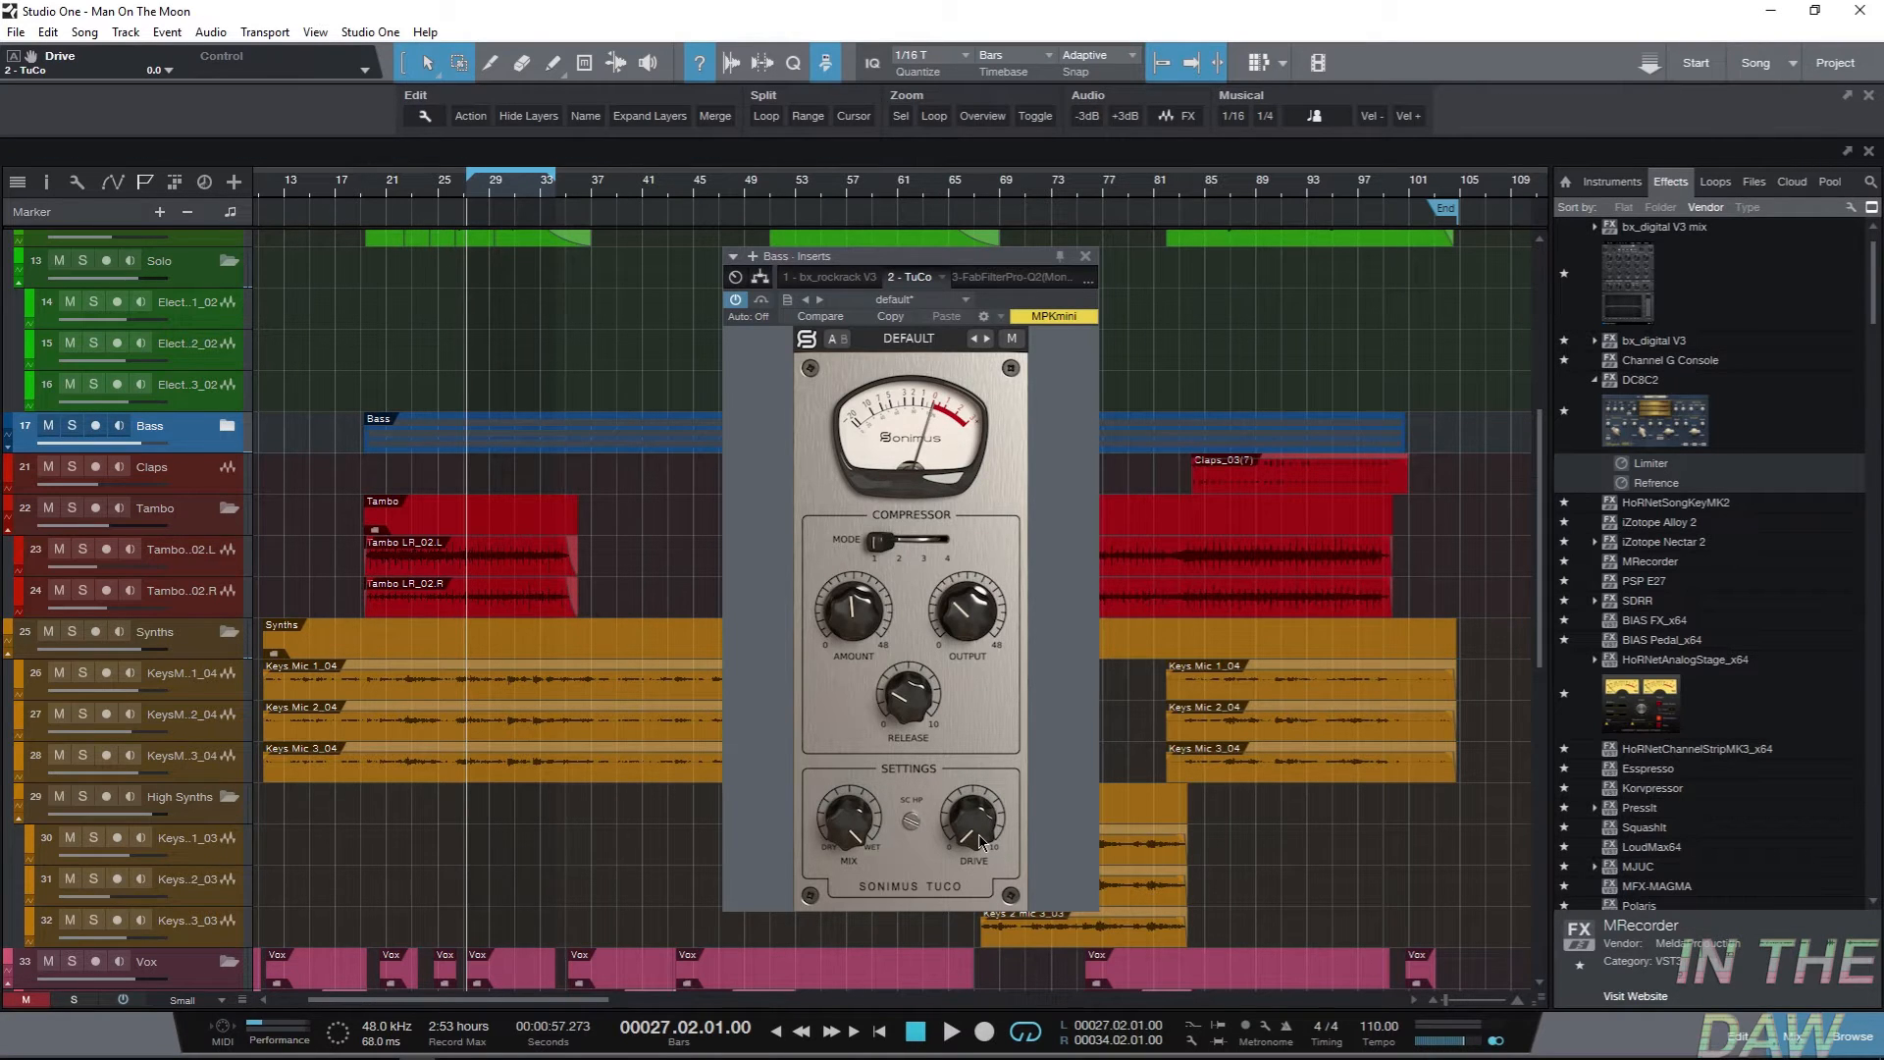
pyautogui.moveTo(979, 841); pyautogui.dragTo(989, 458)
# Expand the Bass folder track and set the loop range from 66.04.01 to 70.02.01.
pyautogui.click(228, 426)
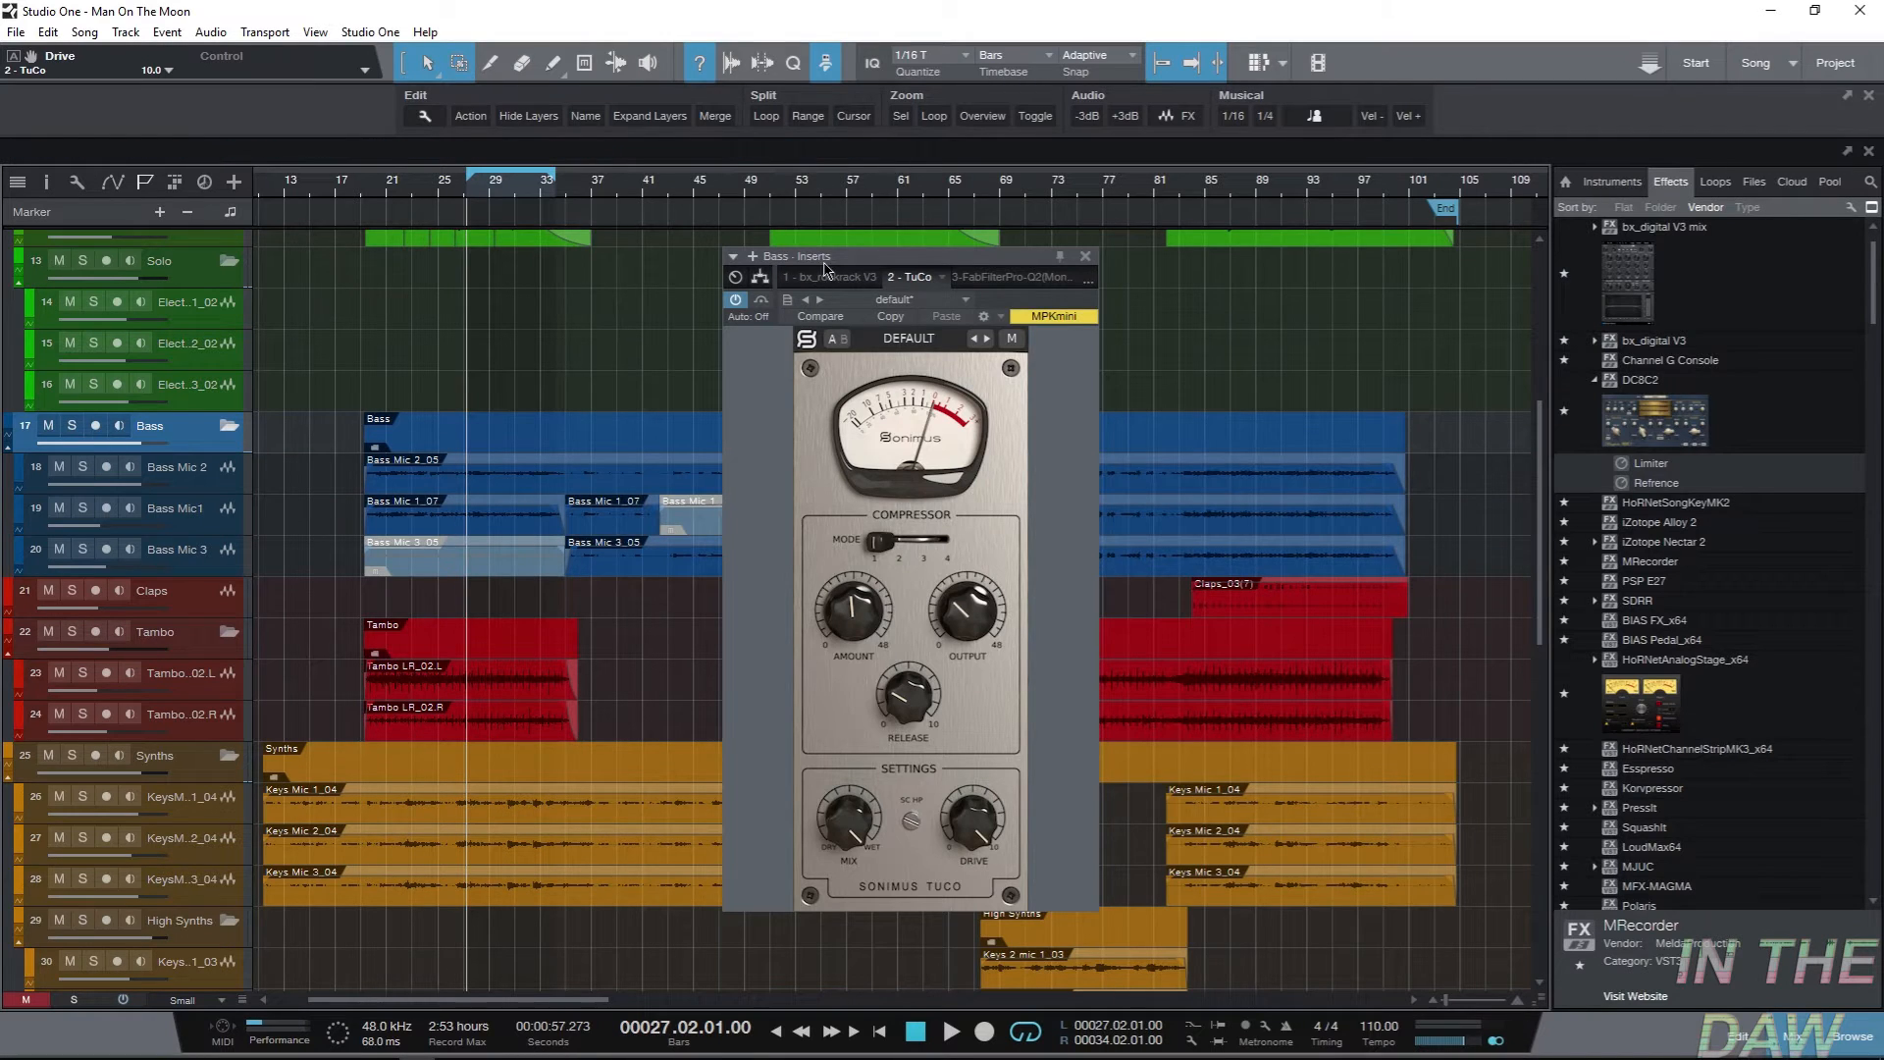
pyautogui.moveTo(825, 266); pyautogui.dragTo(1373, 380)
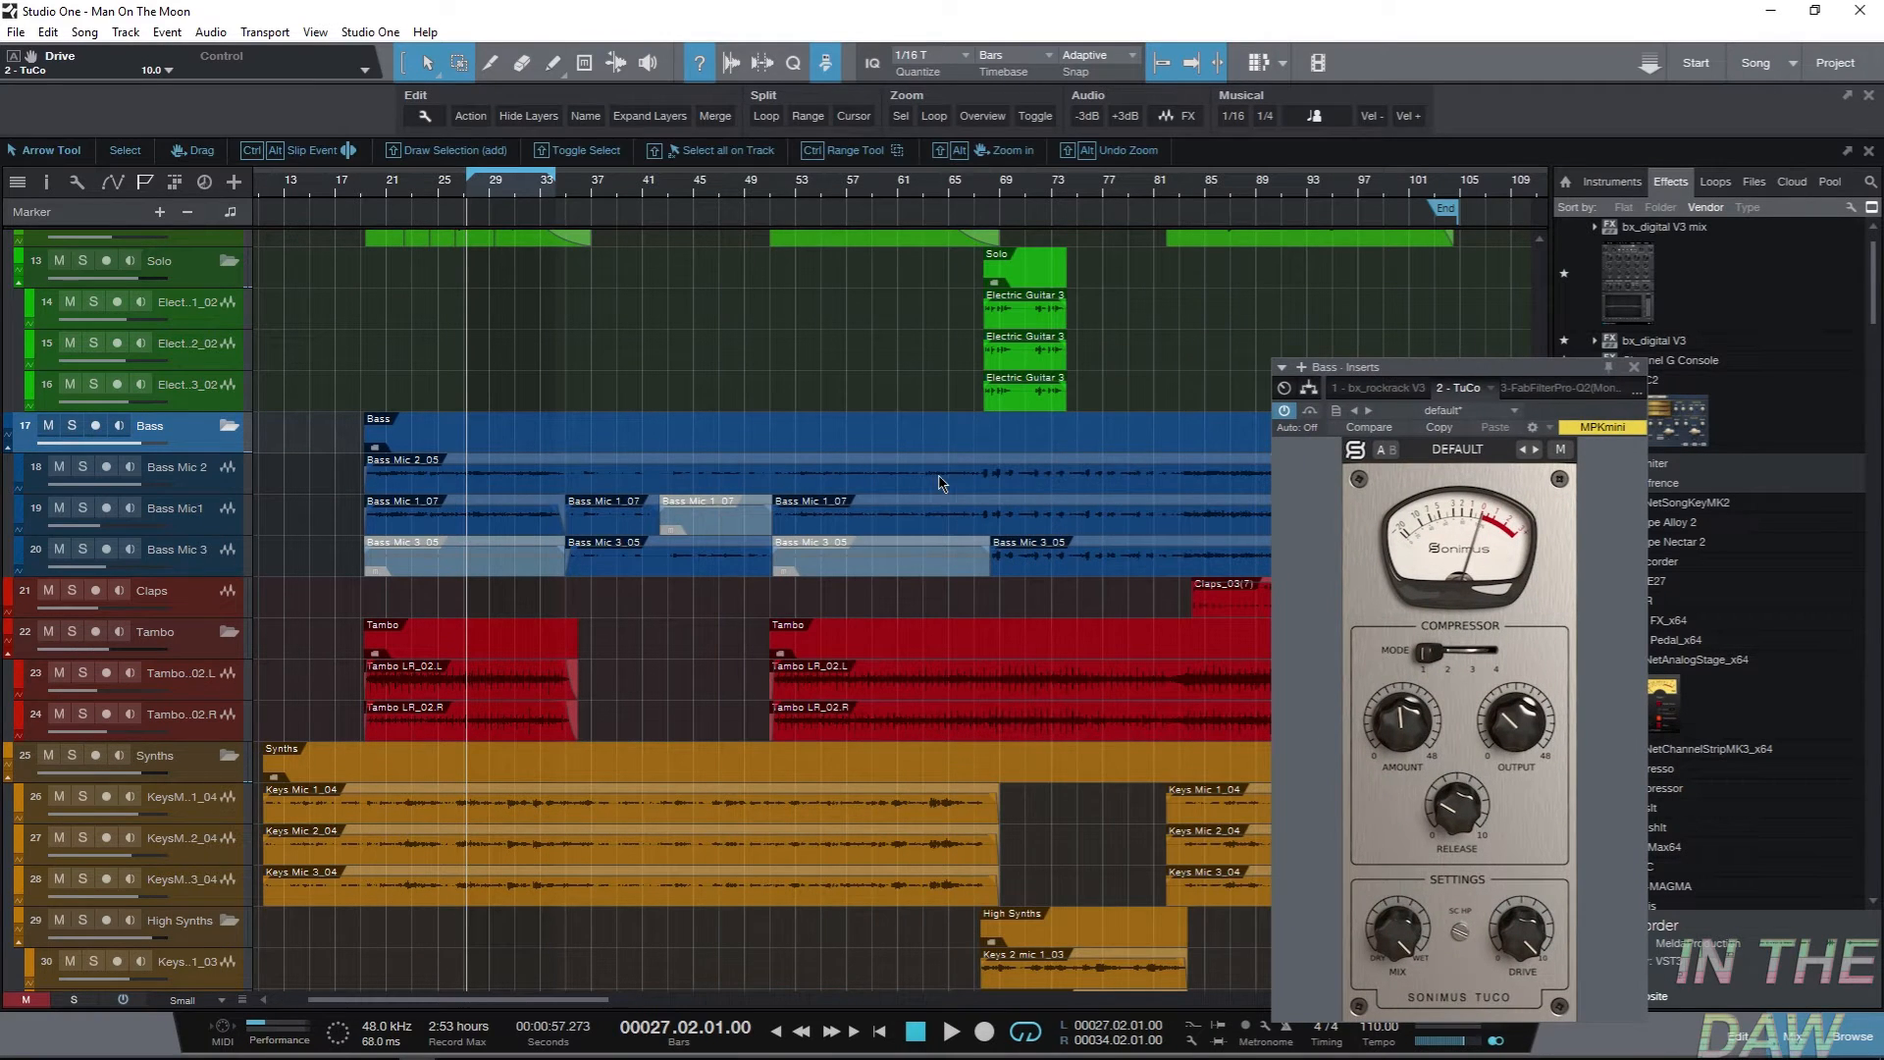
pyautogui.hotkey('ctrl', 'space')
pyautogui.scroll(3, 1036, 475)
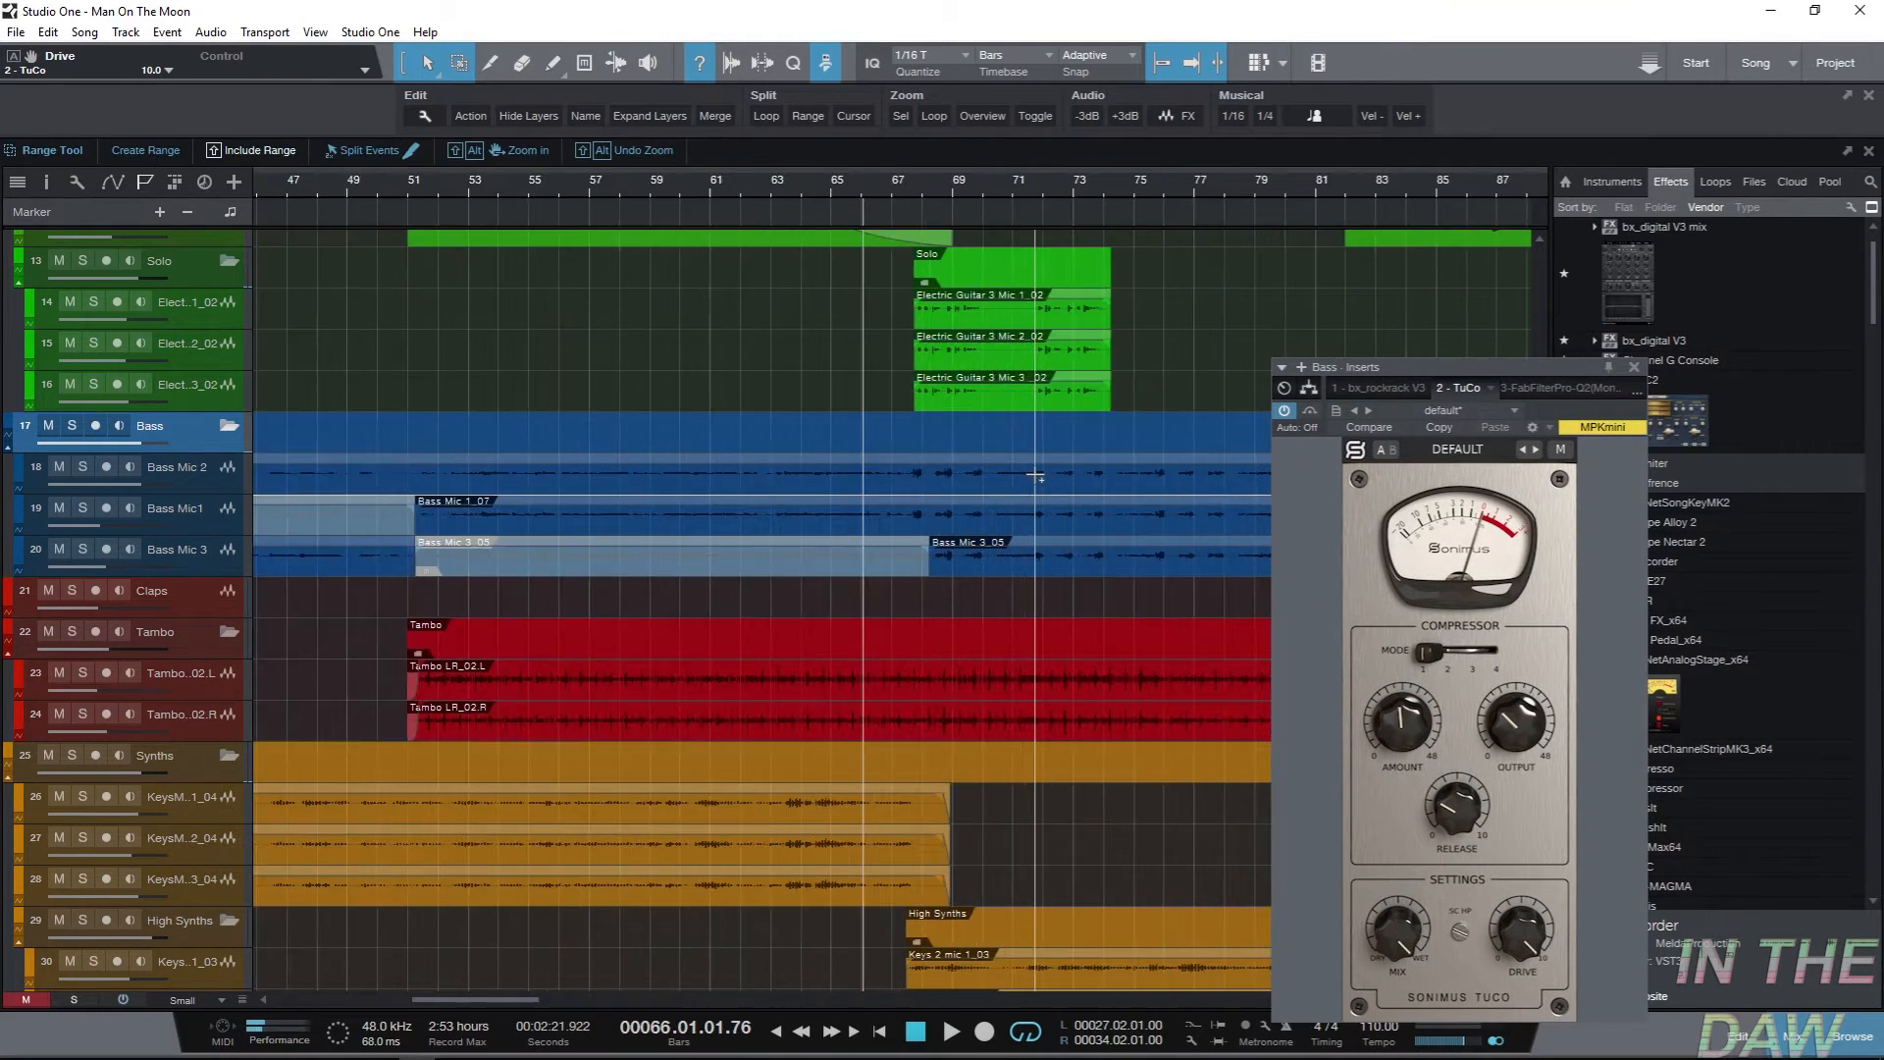
pyautogui.scroll(2, 841, 467)
pyautogui.scroll(2, 785, 467)
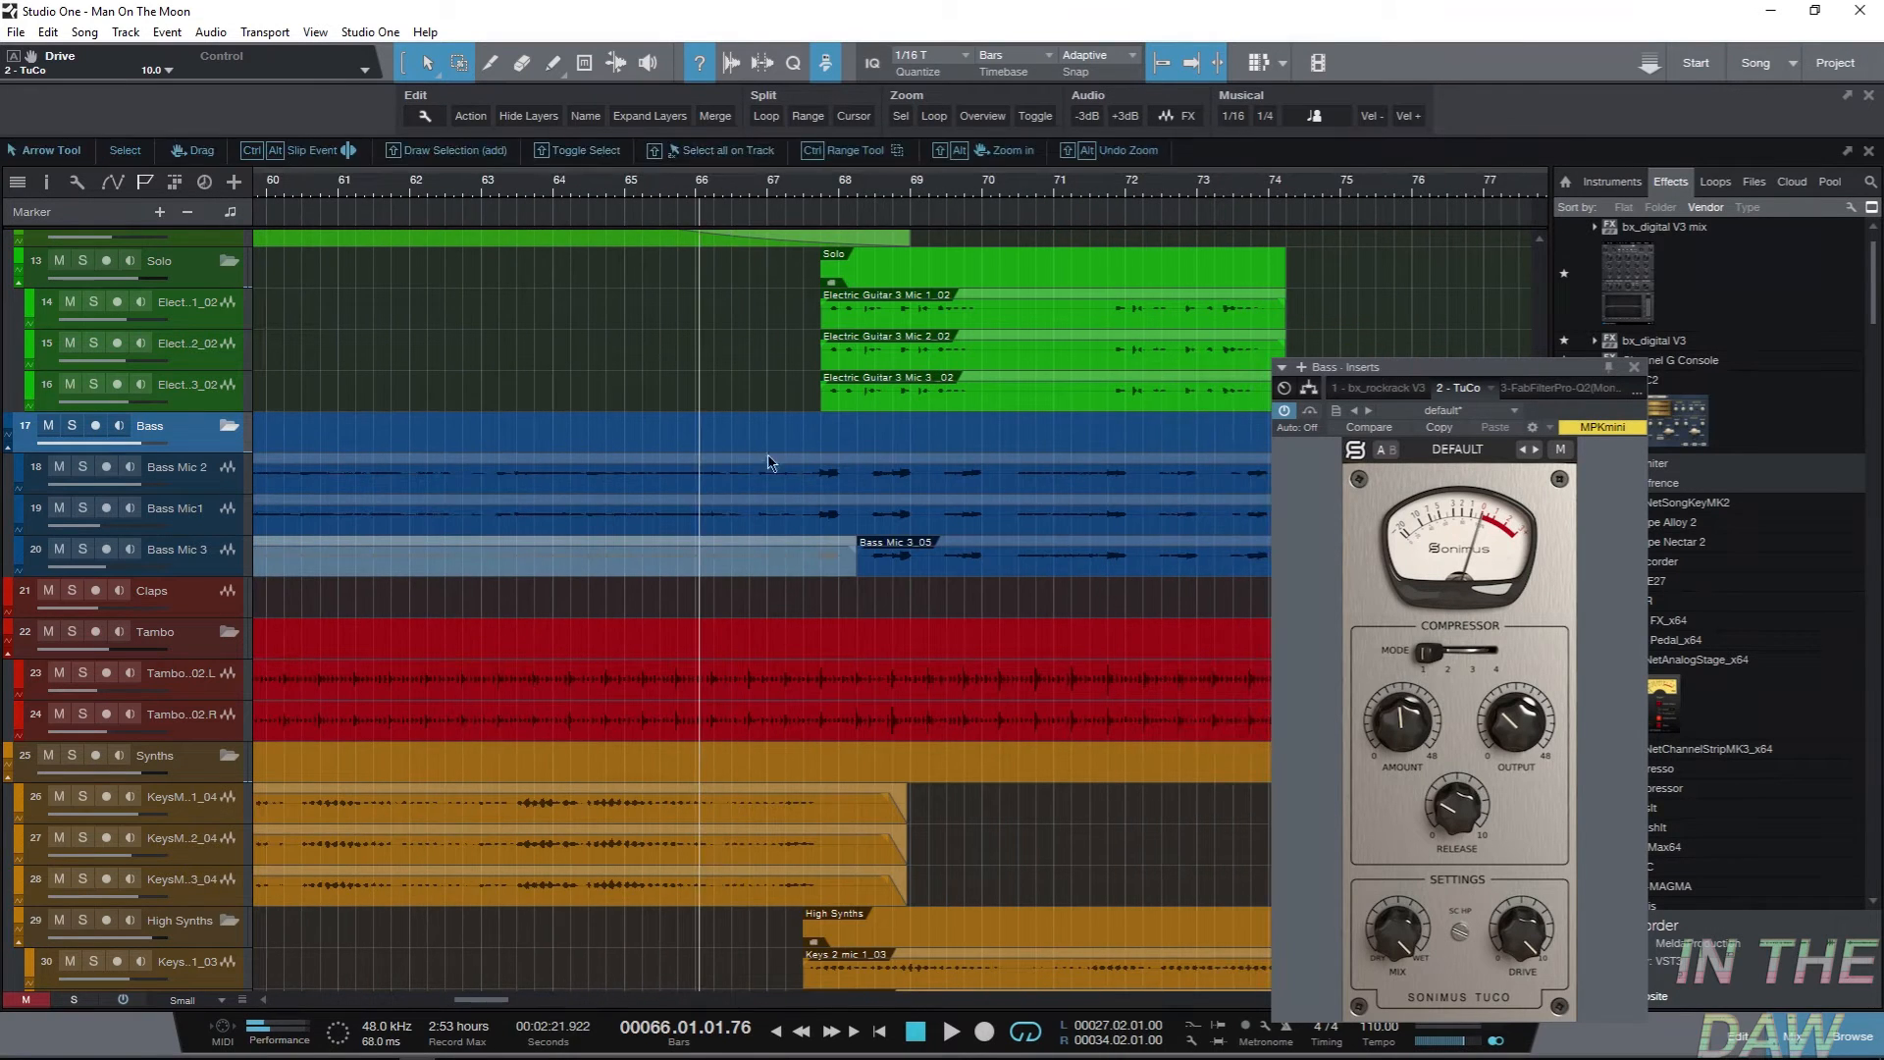
pyautogui.click(753, 475)
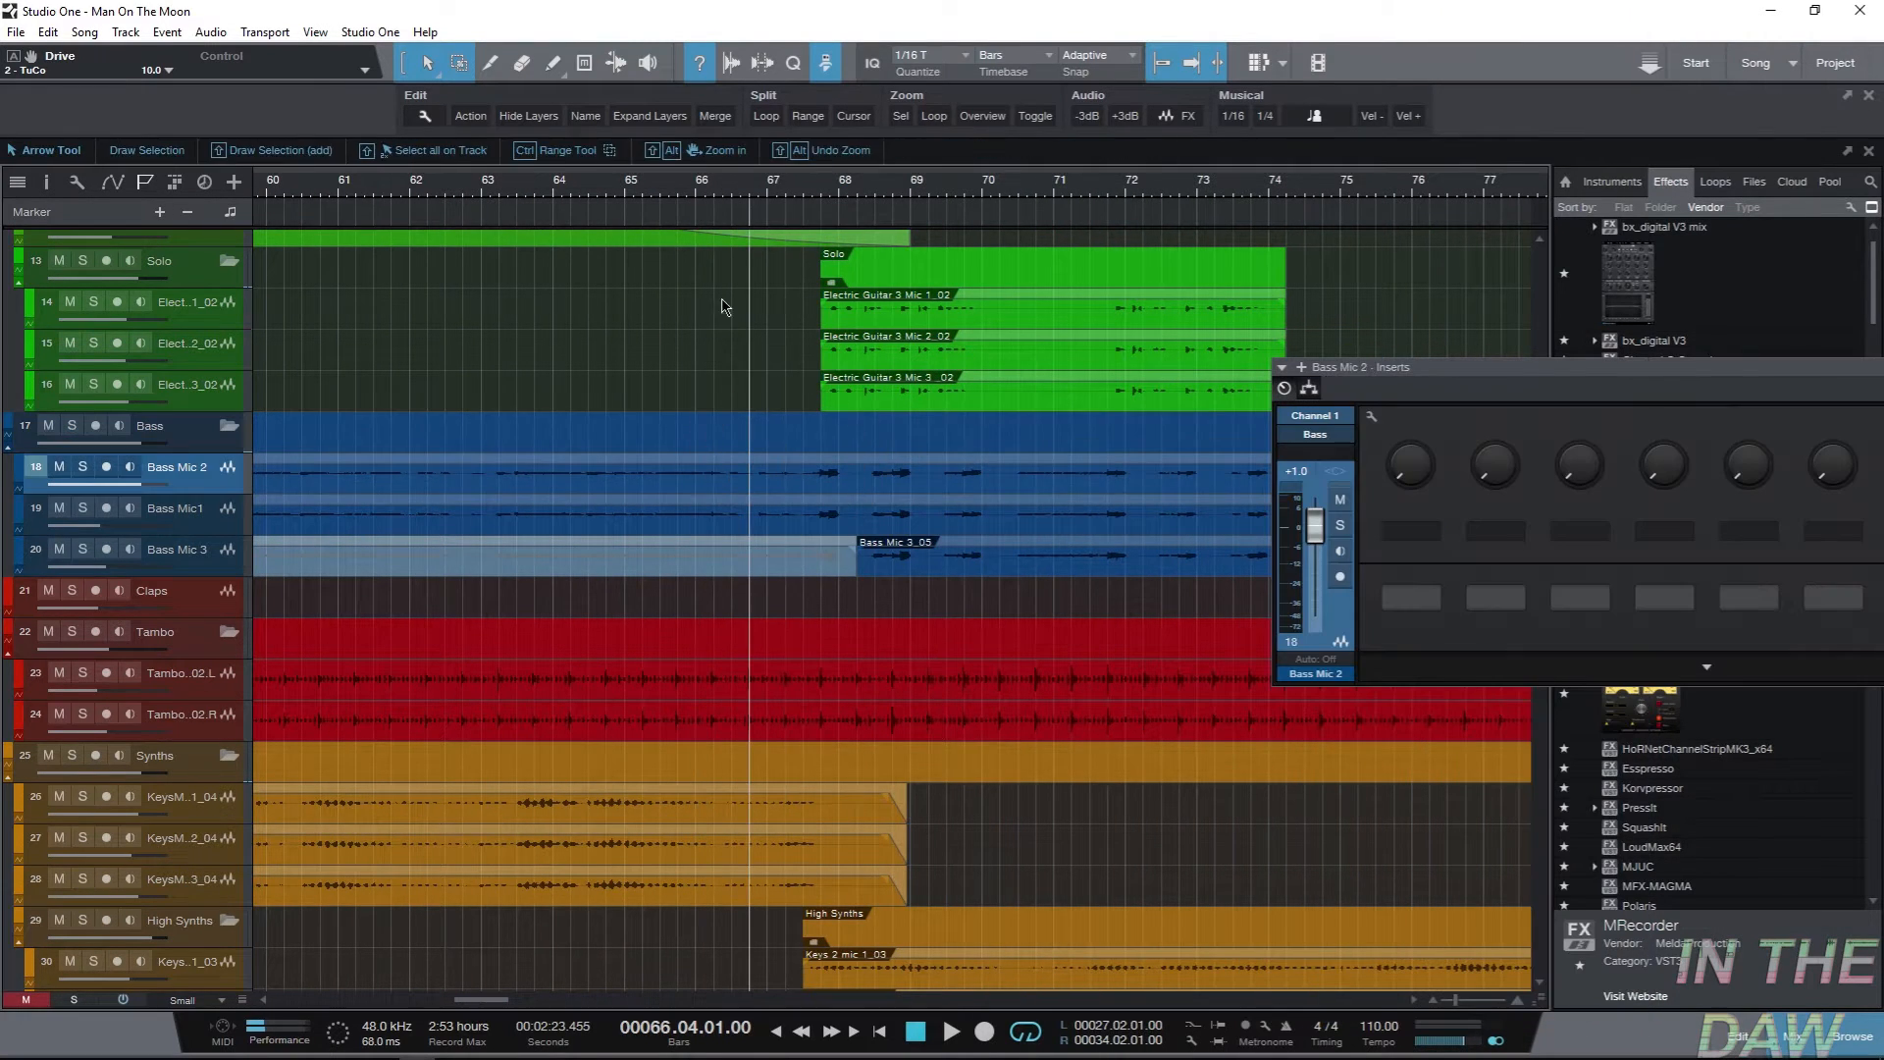
pyautogui.moveTo(750, 175)
pyautogui.mouseDown()
pyautogui.moveTo(1072, 153)
pyautogui.moveTo(866, 149)
pyautogui.moveTo(1022, 114)
pyautogui.moveTo(986, 123)
pyautogui.mouseUp()
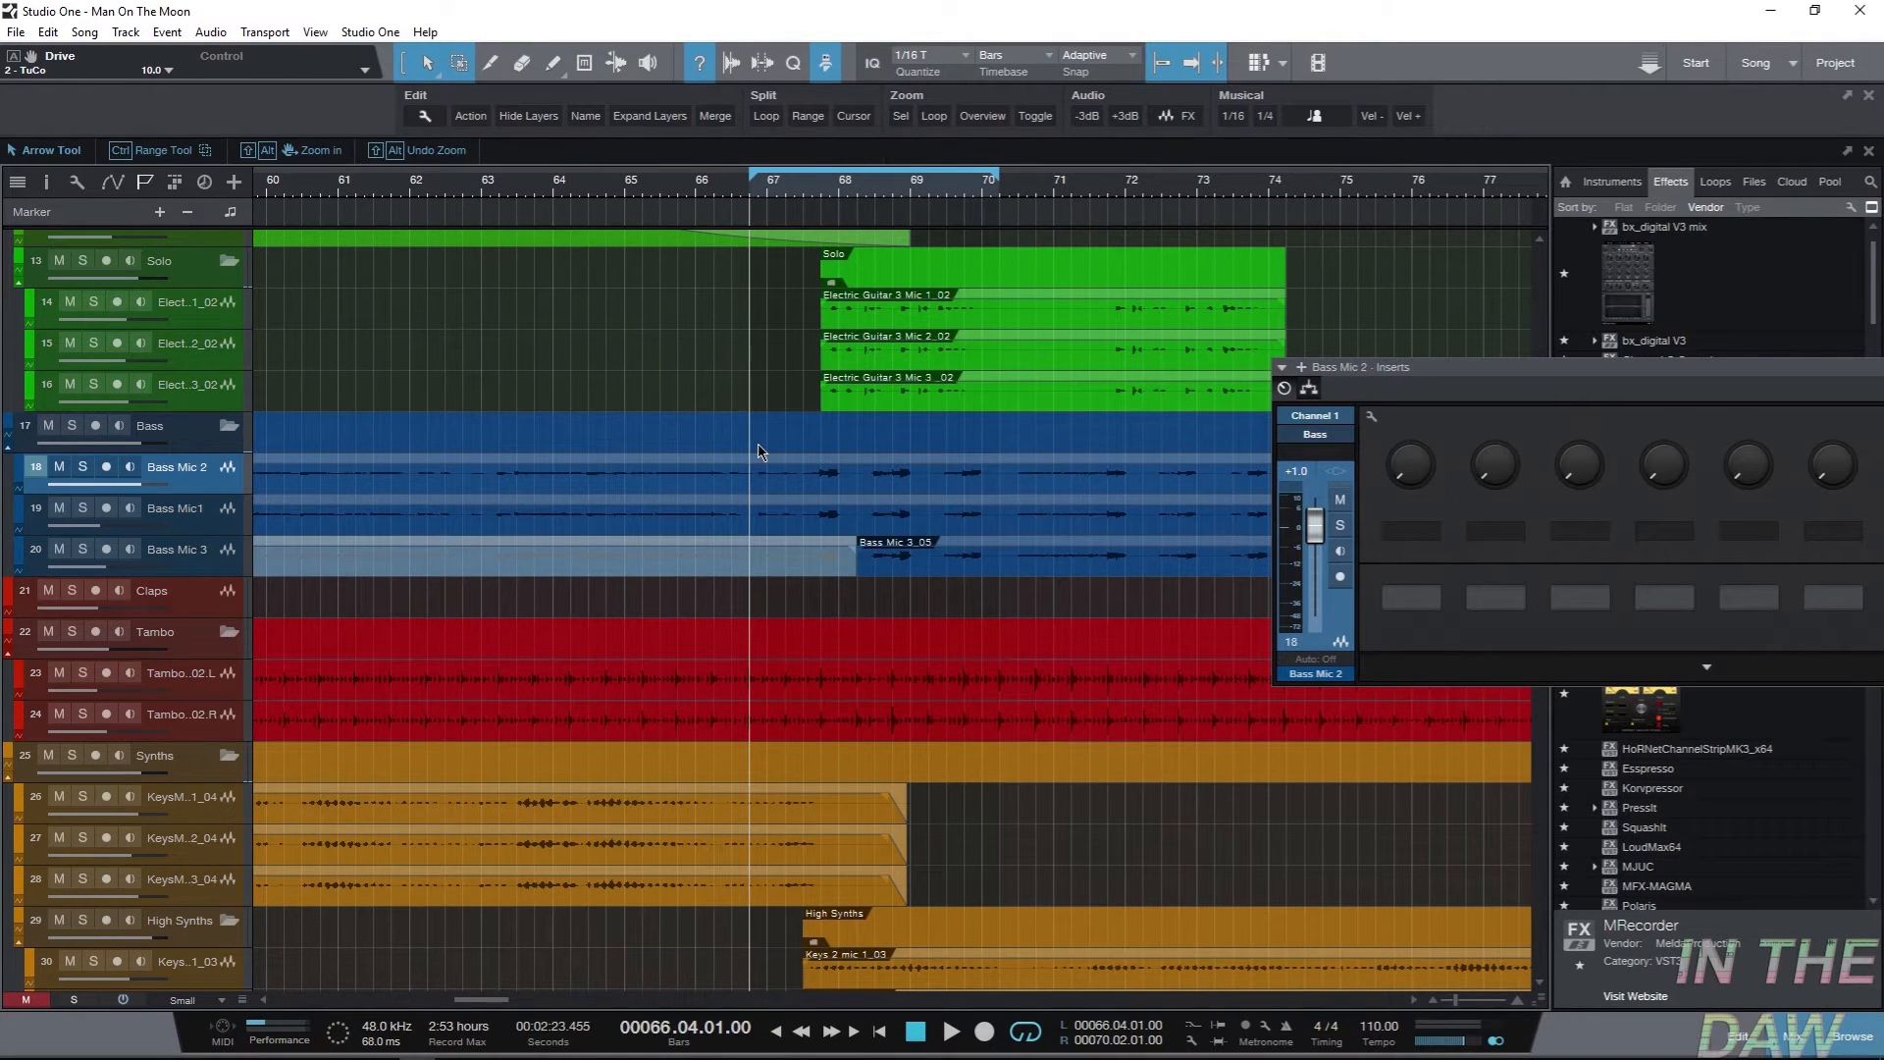
# Enlarge the bass tracks, bring back the Bass folder's inserts beside them and bypass TuCo.
pyautogui.keyDown('ctrl'); pyautogui.keyDown('shift'); pyautogui.scroll(5, 762, 509); pyautogui.keyUp('shift'); pyautogui.keyUp('ctrl')
pyautogui.keyDown('ctrl'); pyautogui.scroll(3, 762, 510); pyautogui.keyUp('ctrl')
pyautogui.keyDown('ctrl'); pyautogui.keyDown('shift'); pyautogui.scroll(-3, 764, 505); pyautogui.keyUp('shift'); pyautogui.keyUp('ctrl')
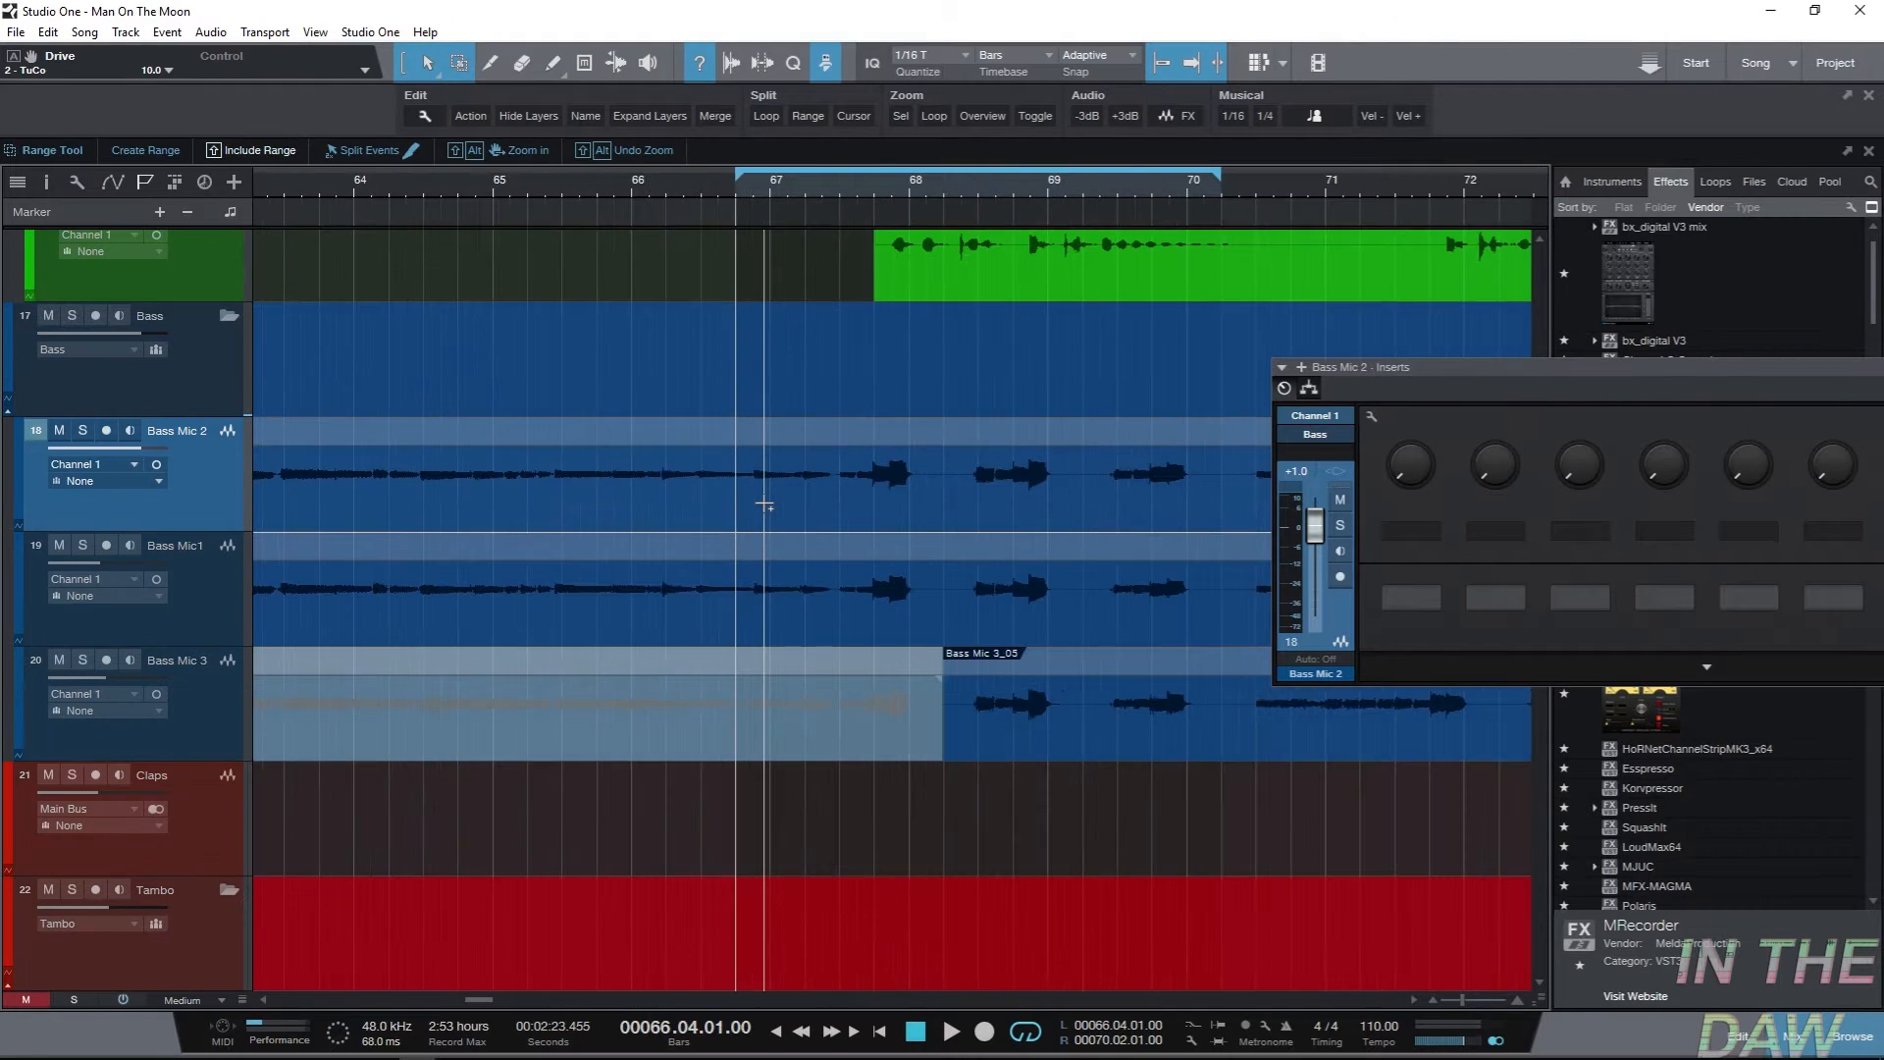
pyautogui.scroll(-1, 1089, 504)
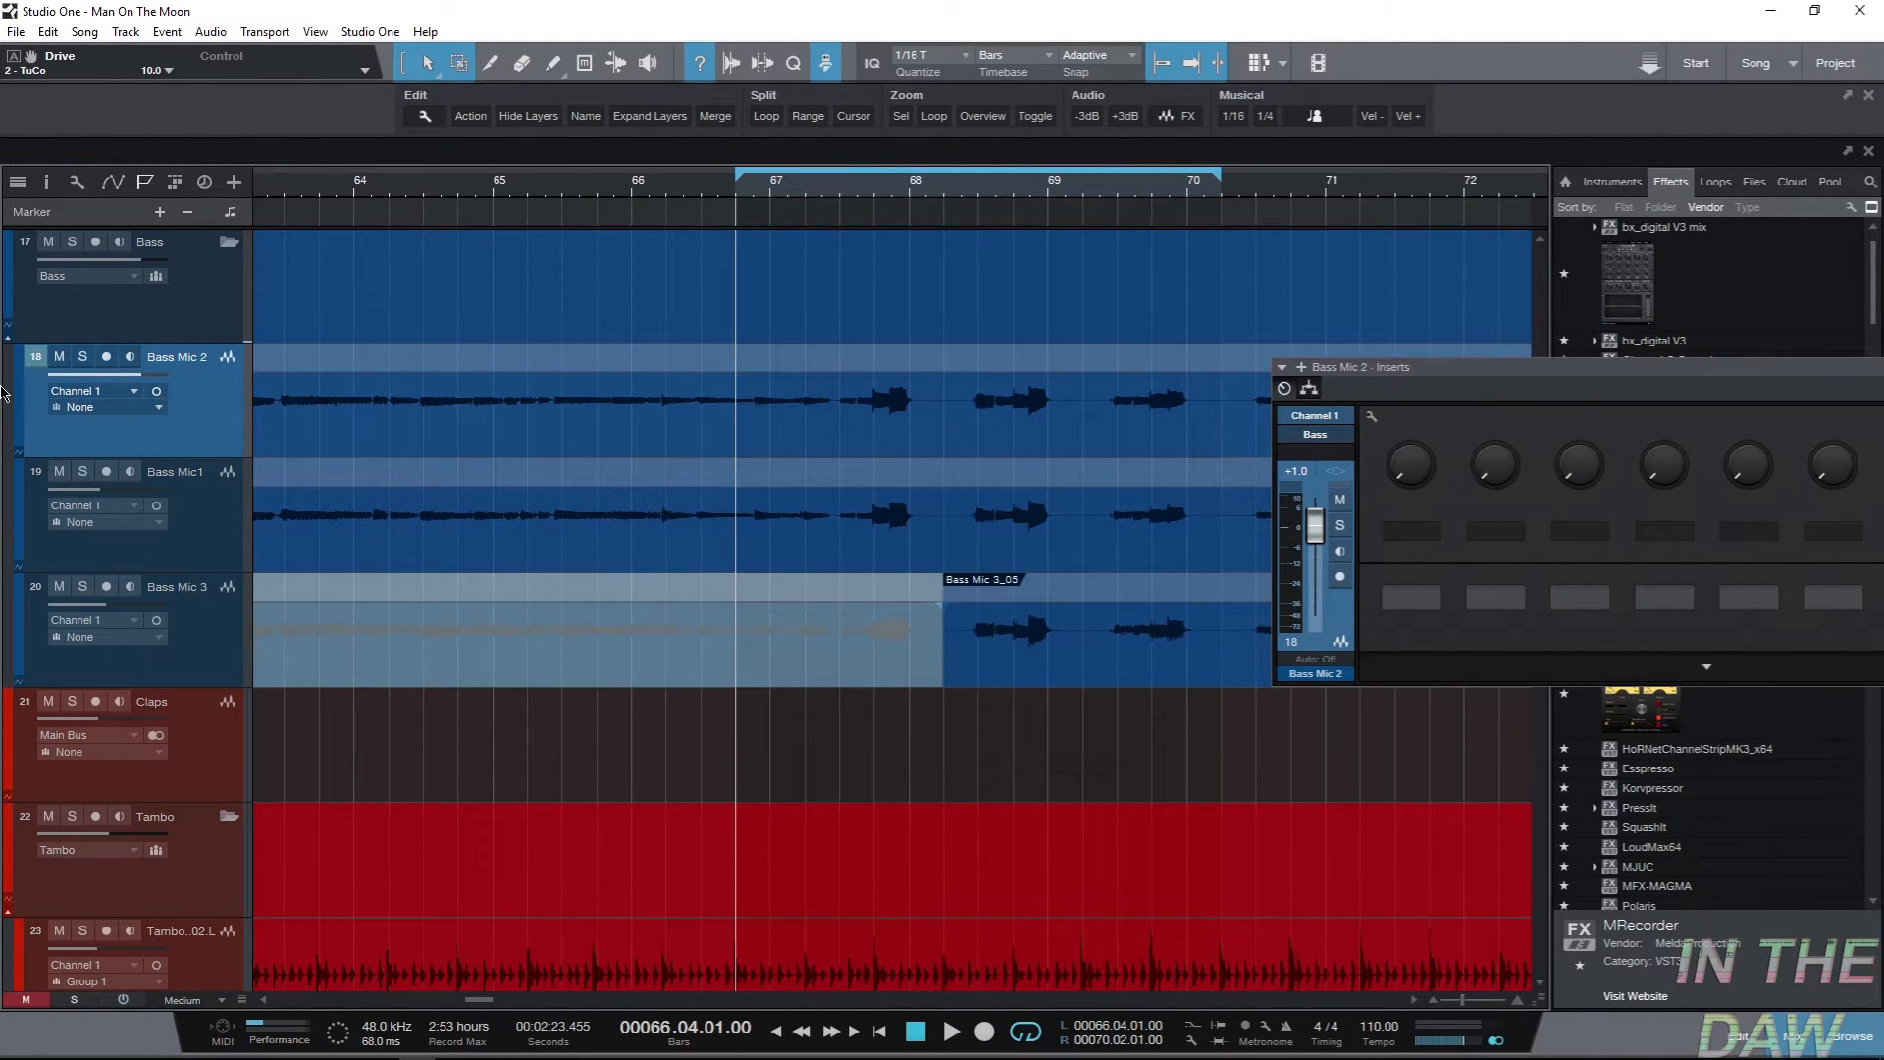
pyautogui.click(201, 283)
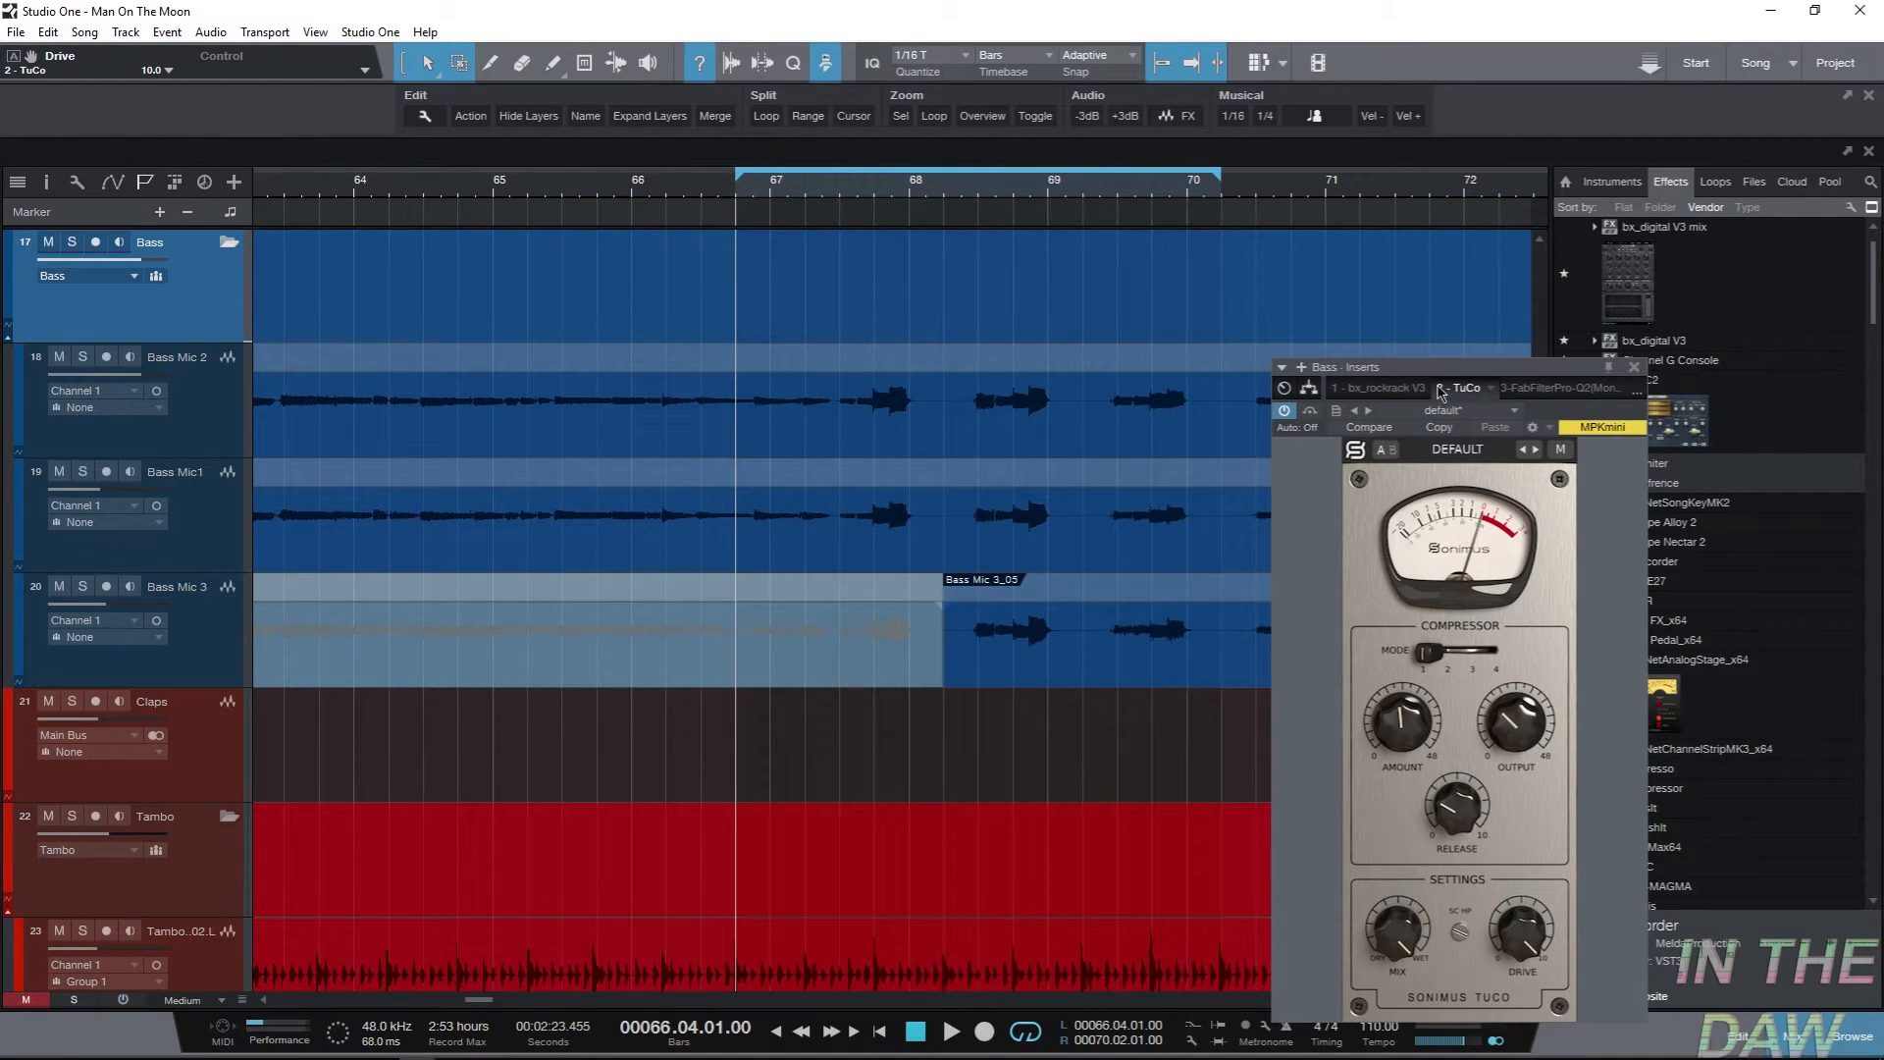
pyautogui.moveTo(1445, 375); pyautogui.dragTo(335, 314)
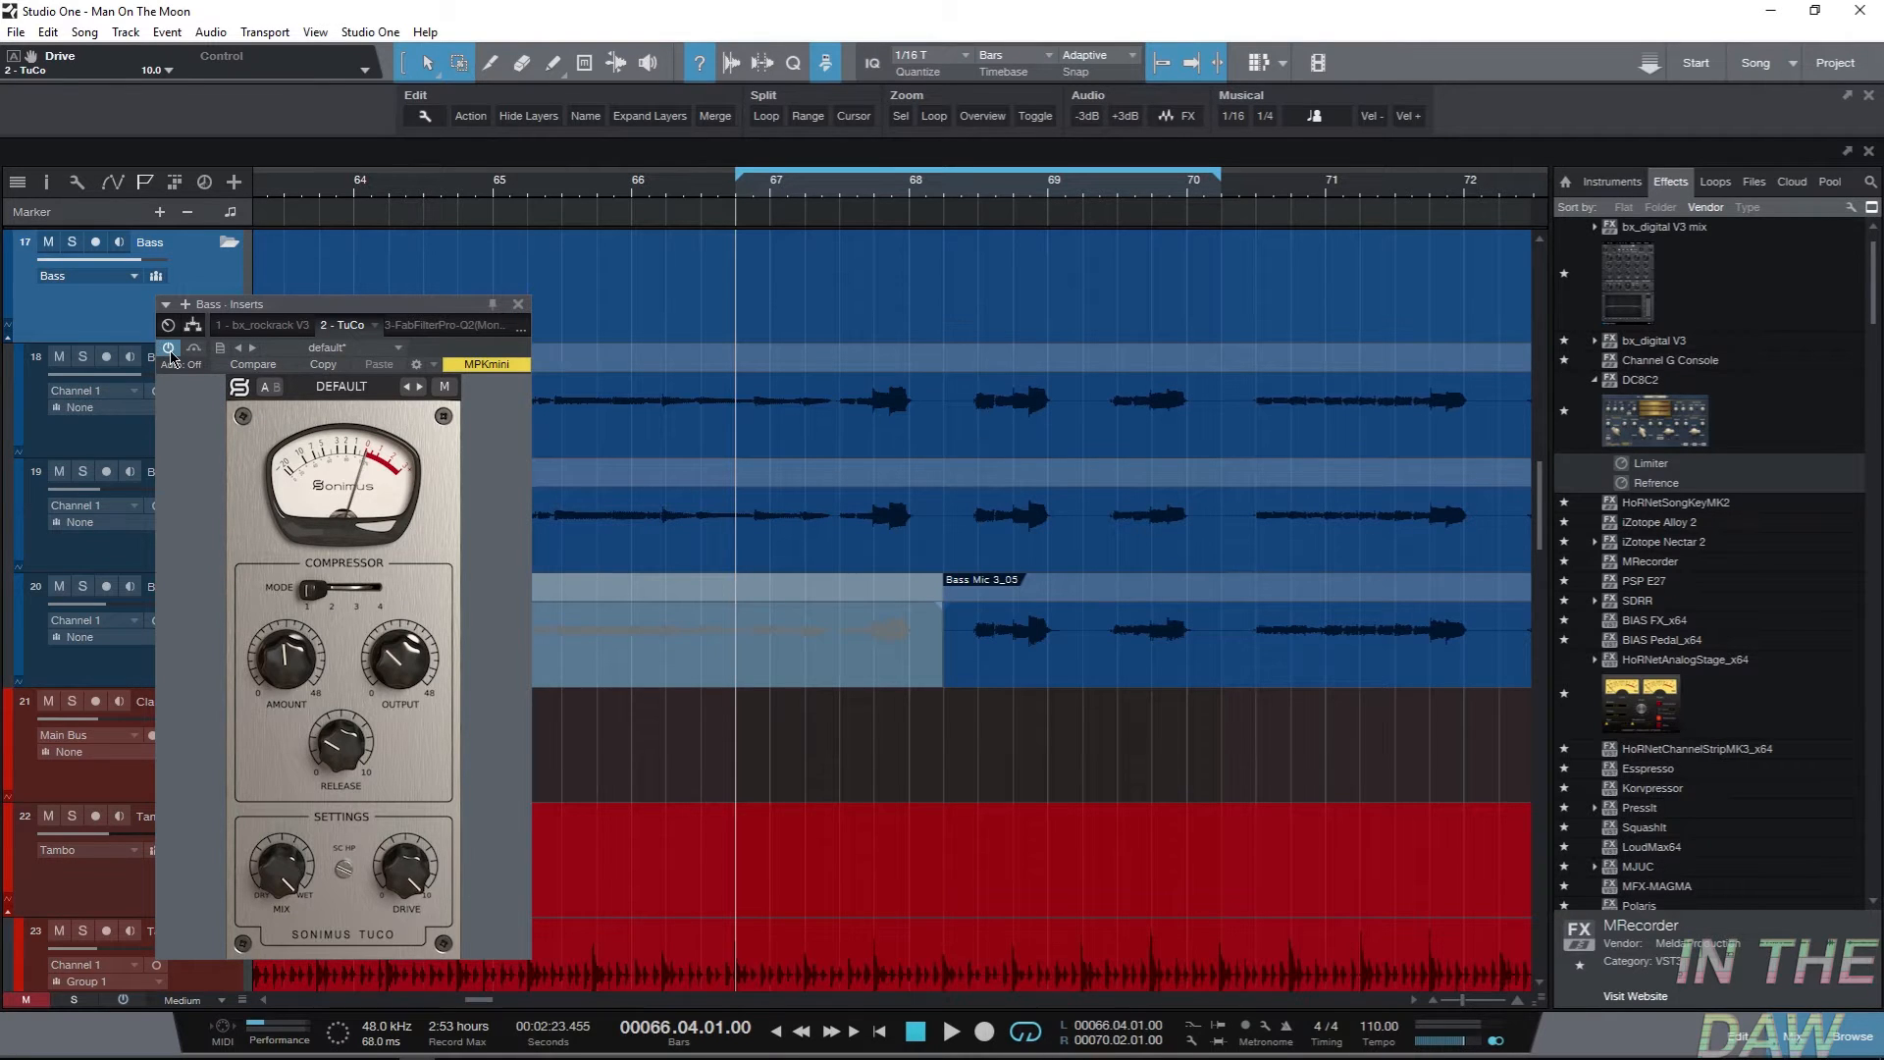
pyautogui.moveTo(170, 357); pyautogui.dragTo(296, 343)
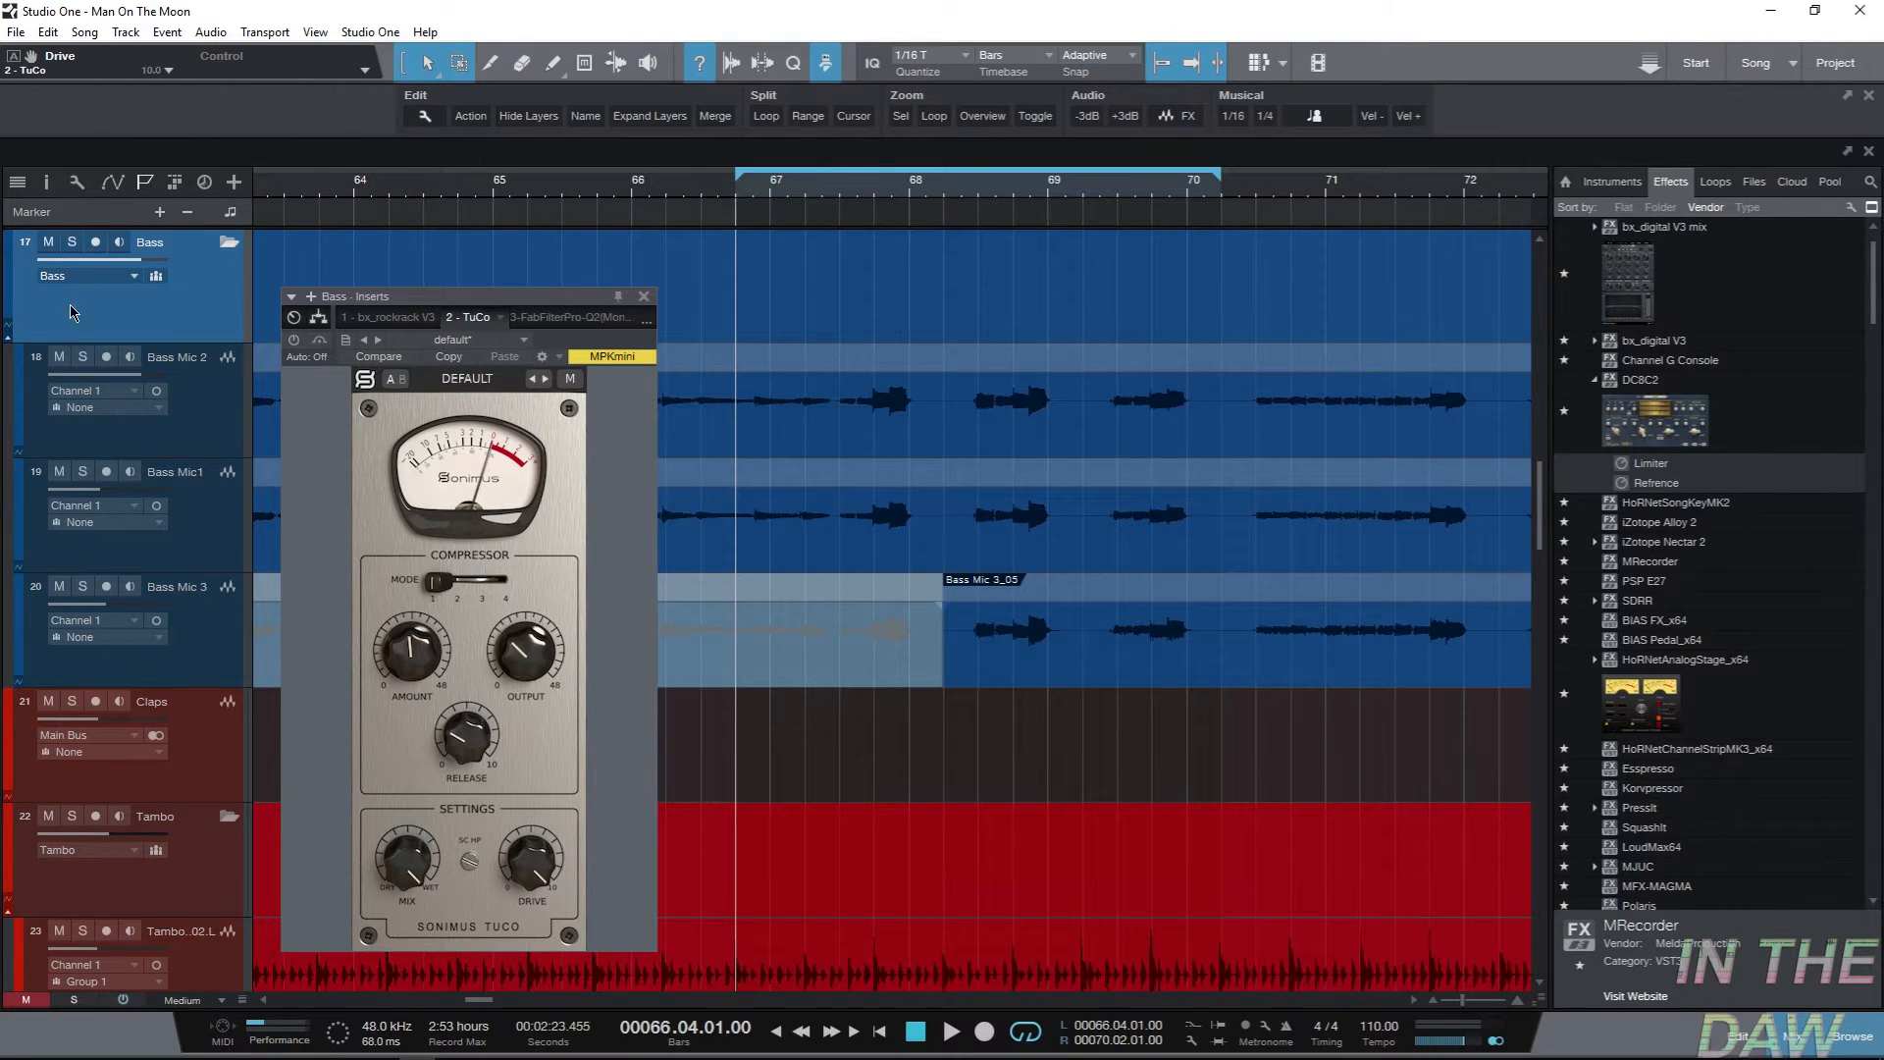
# Solo the Bass folder and play the loop while toggling TuCo's bypass to compare, leaving it active.
pyautogui.click(73, 241)
pyautogui.press('space')
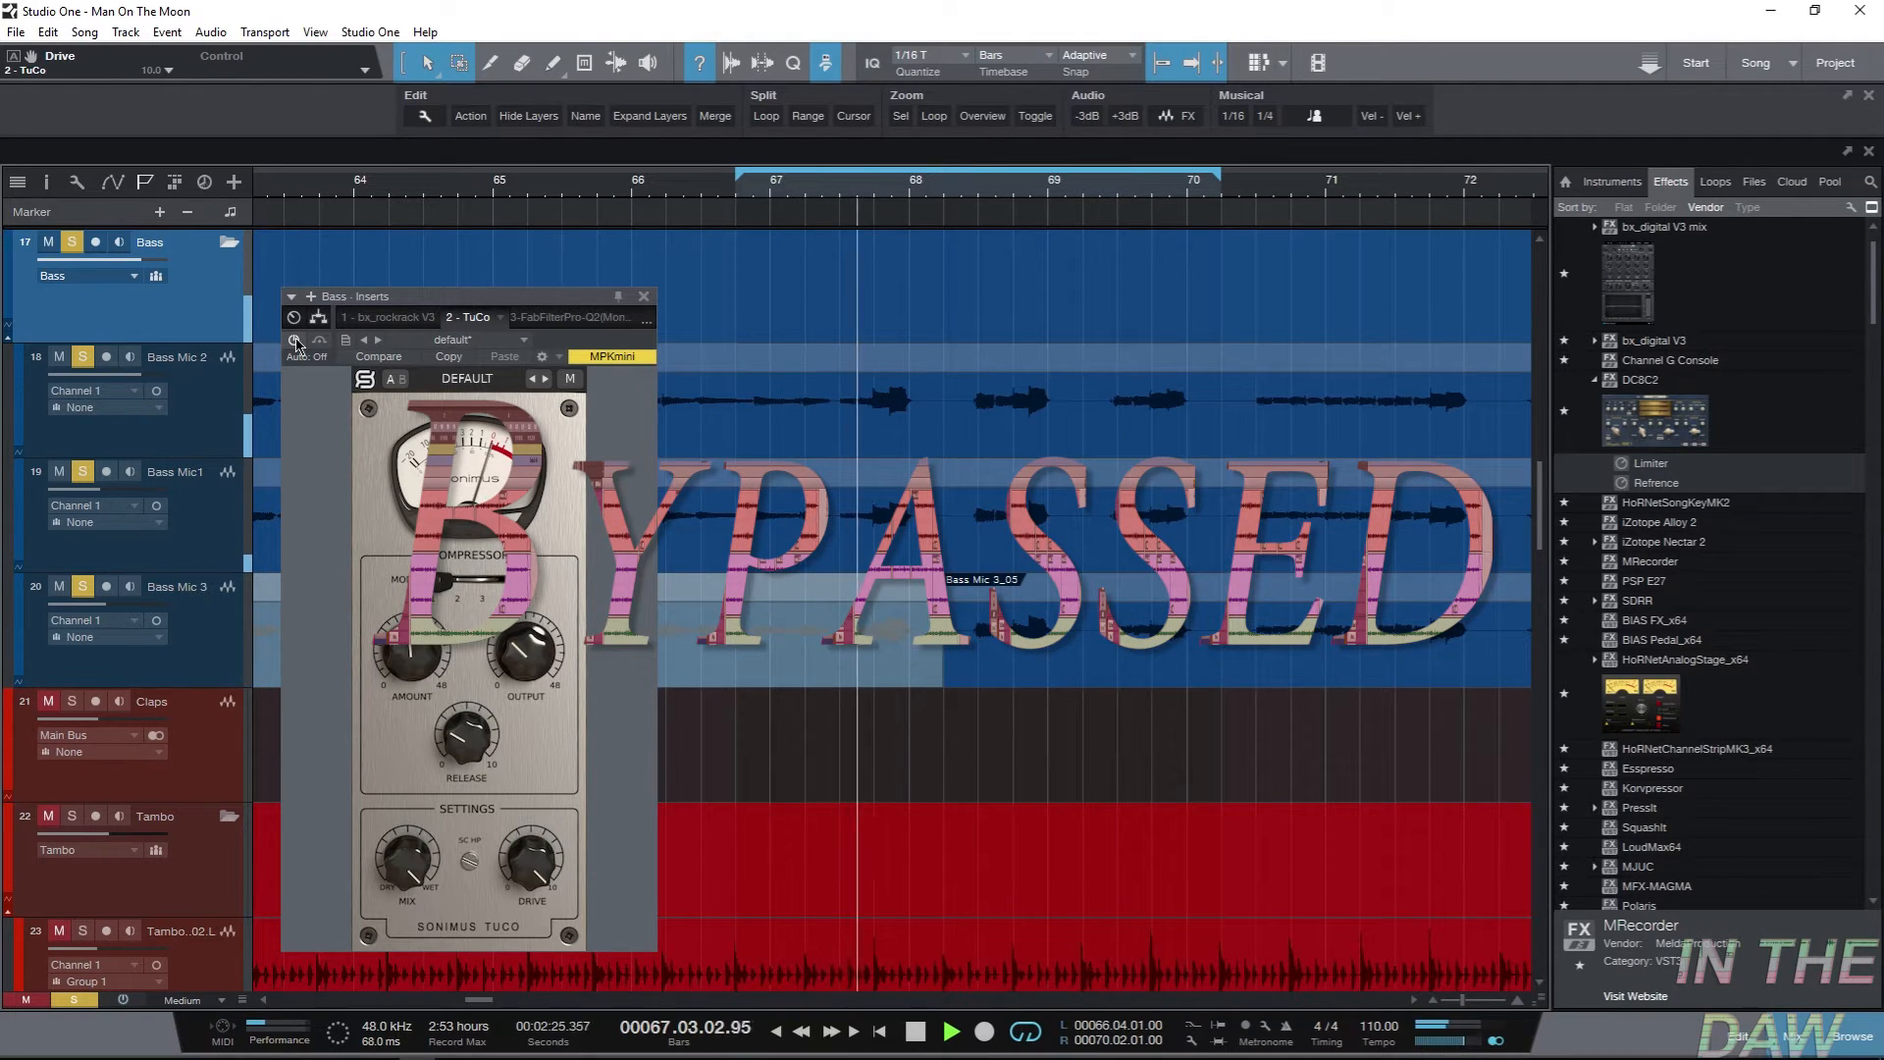
pyautogui.click(294, 342)
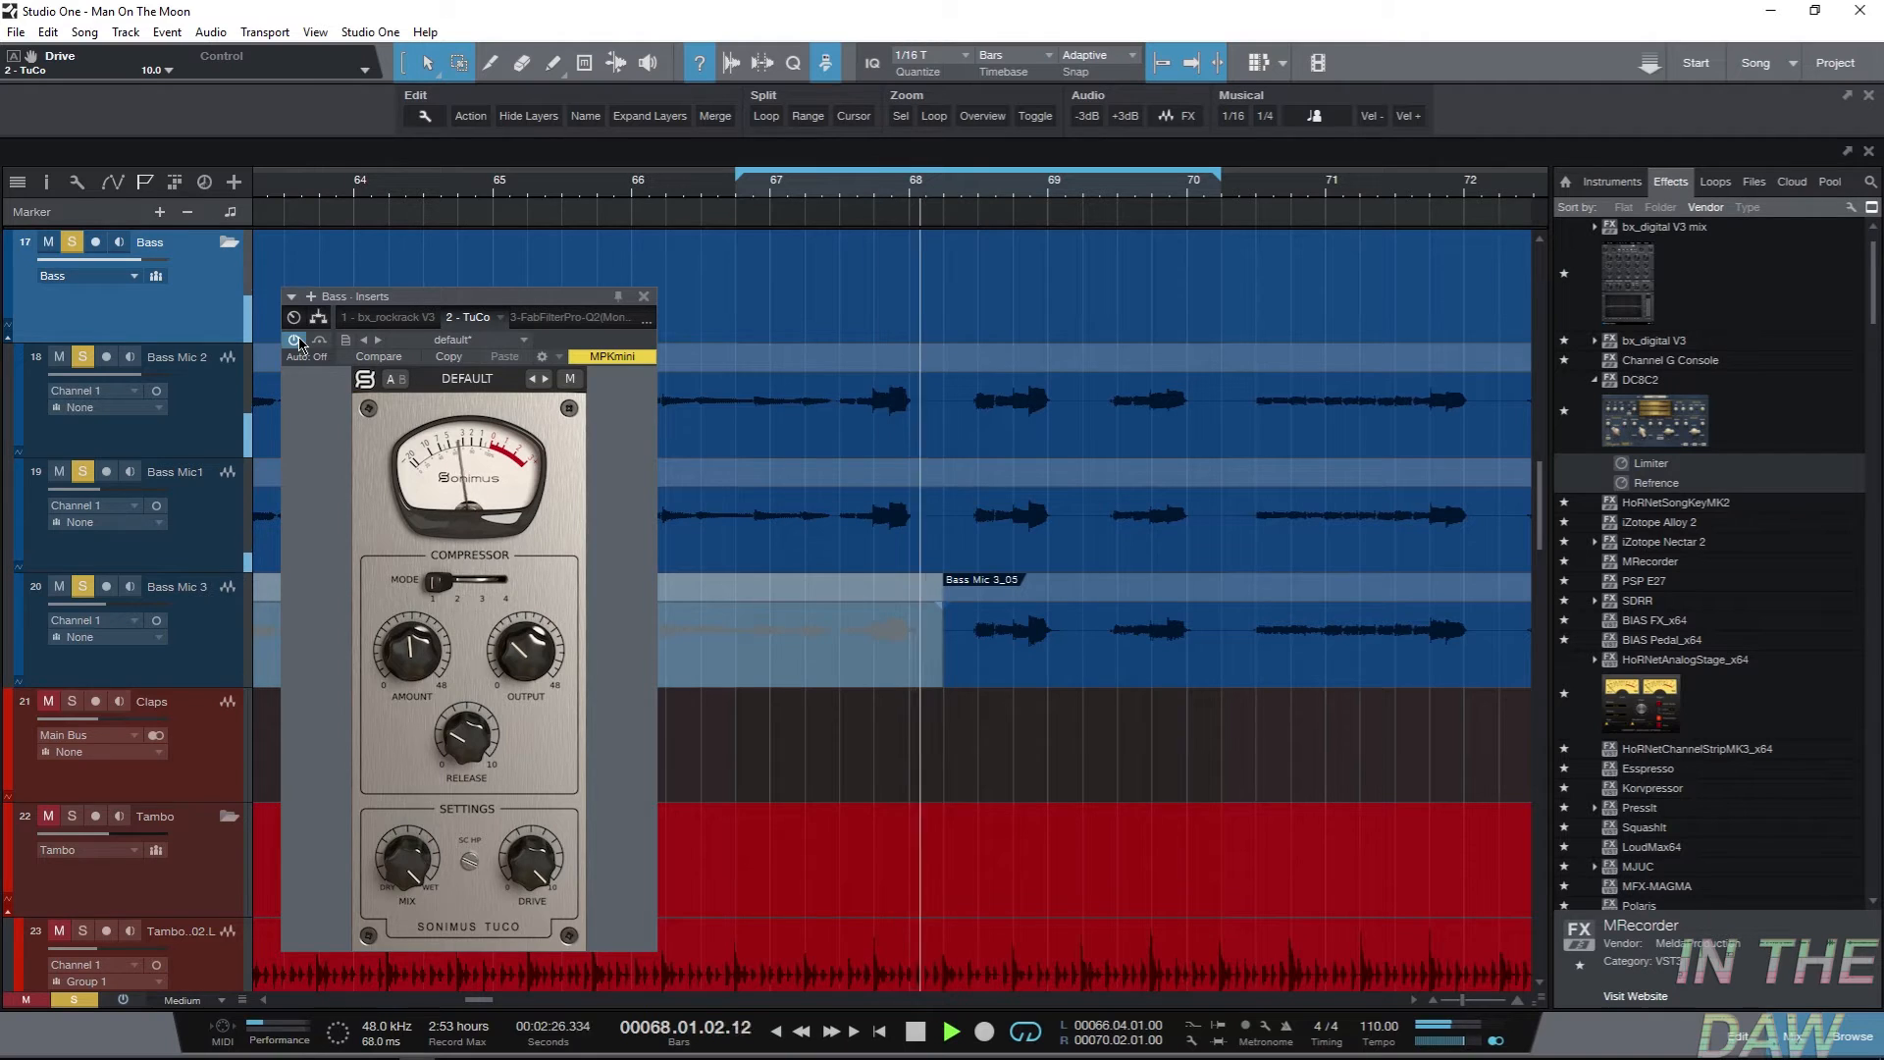
pyautogui.click(295, 341)
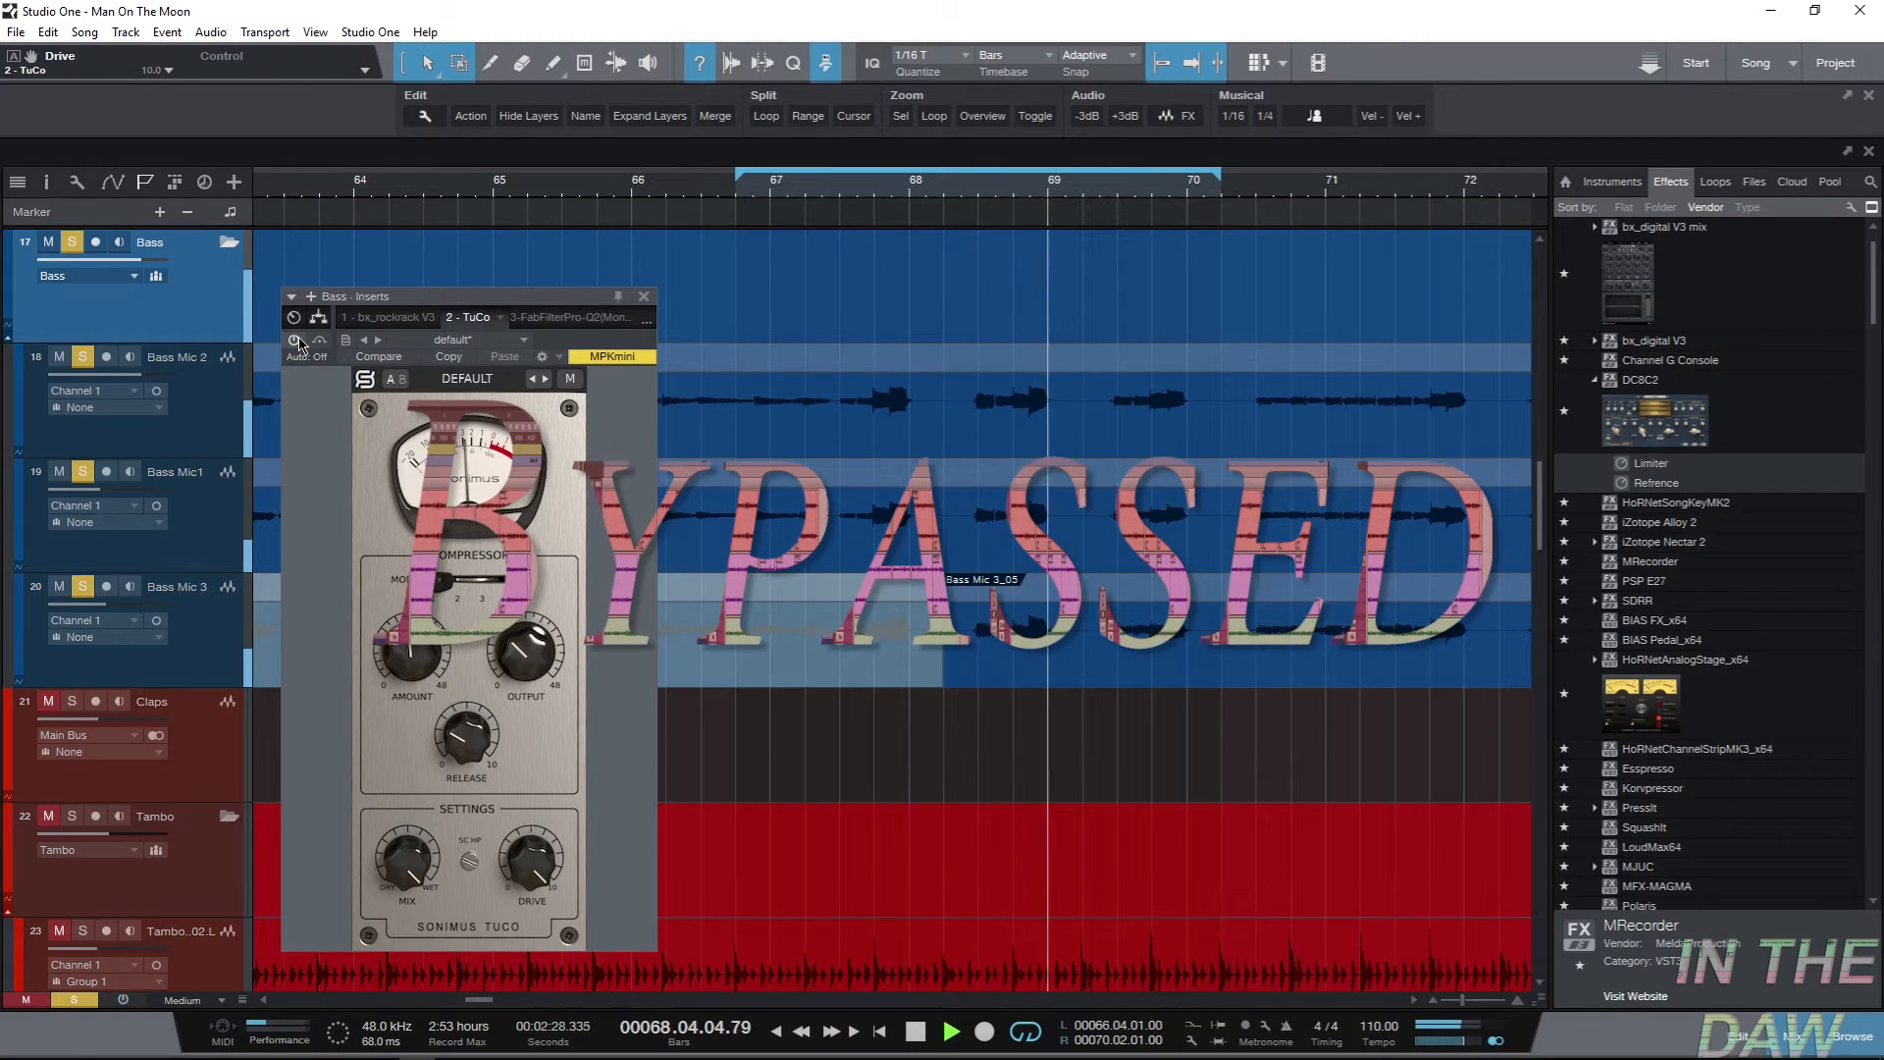
pyautogui.click(295, 340)
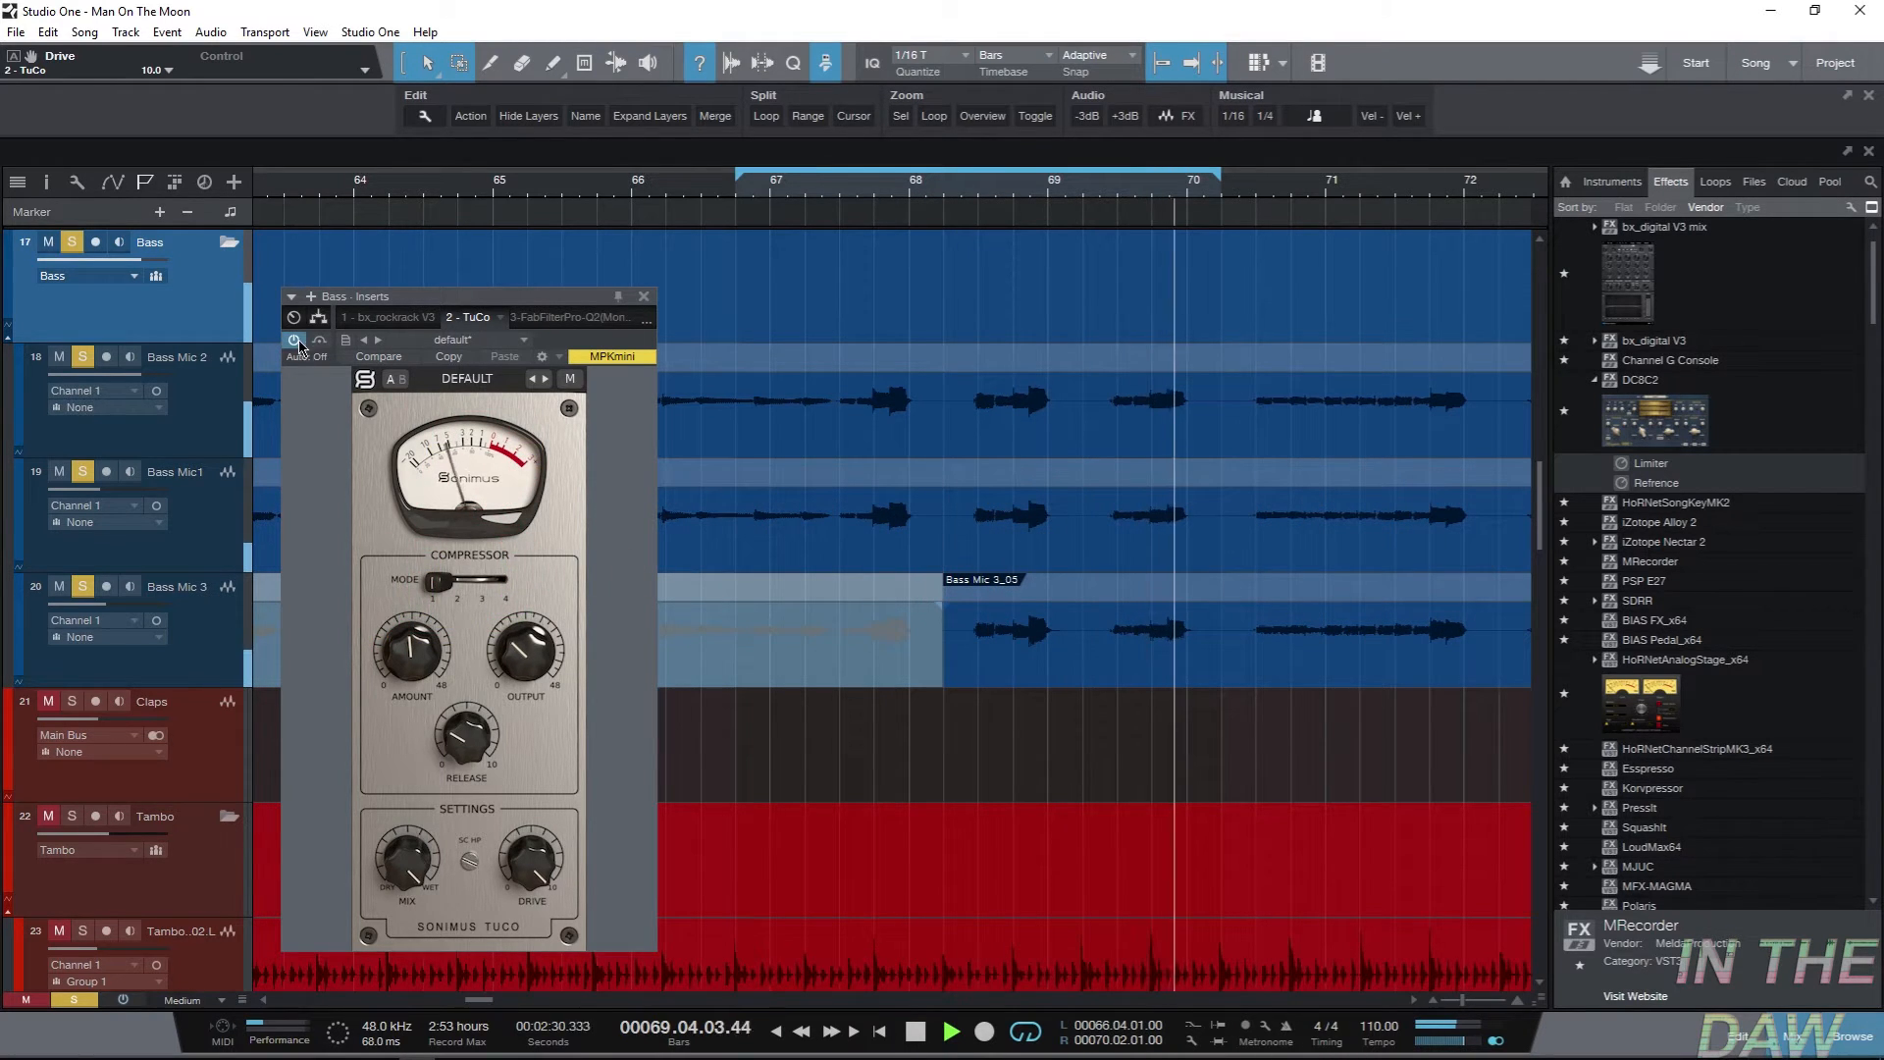
pyautogui.press('space')
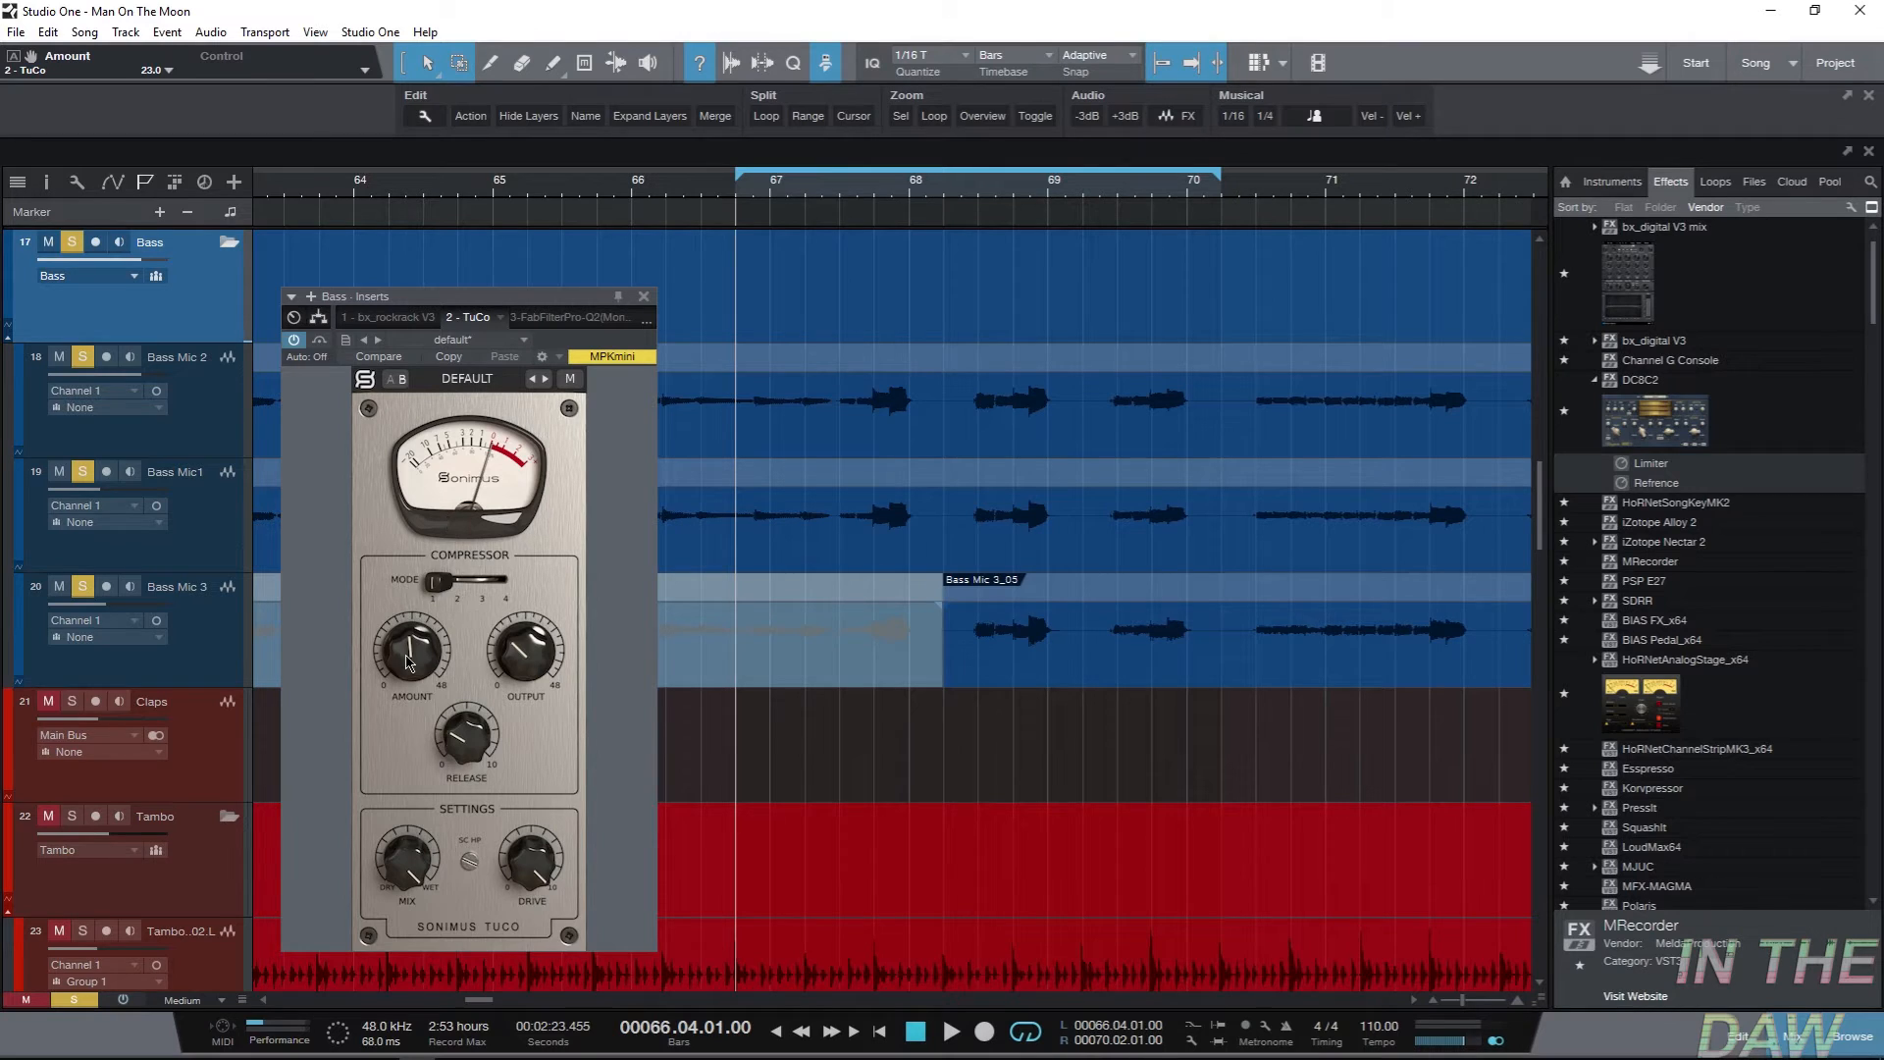
# In TuCo's B setting, set the compressor Mode to 4 and Release to 1.8, and audition the loop.
pyautogui.moveTo(433, 596); pyautogui.dragTo(500, 585)
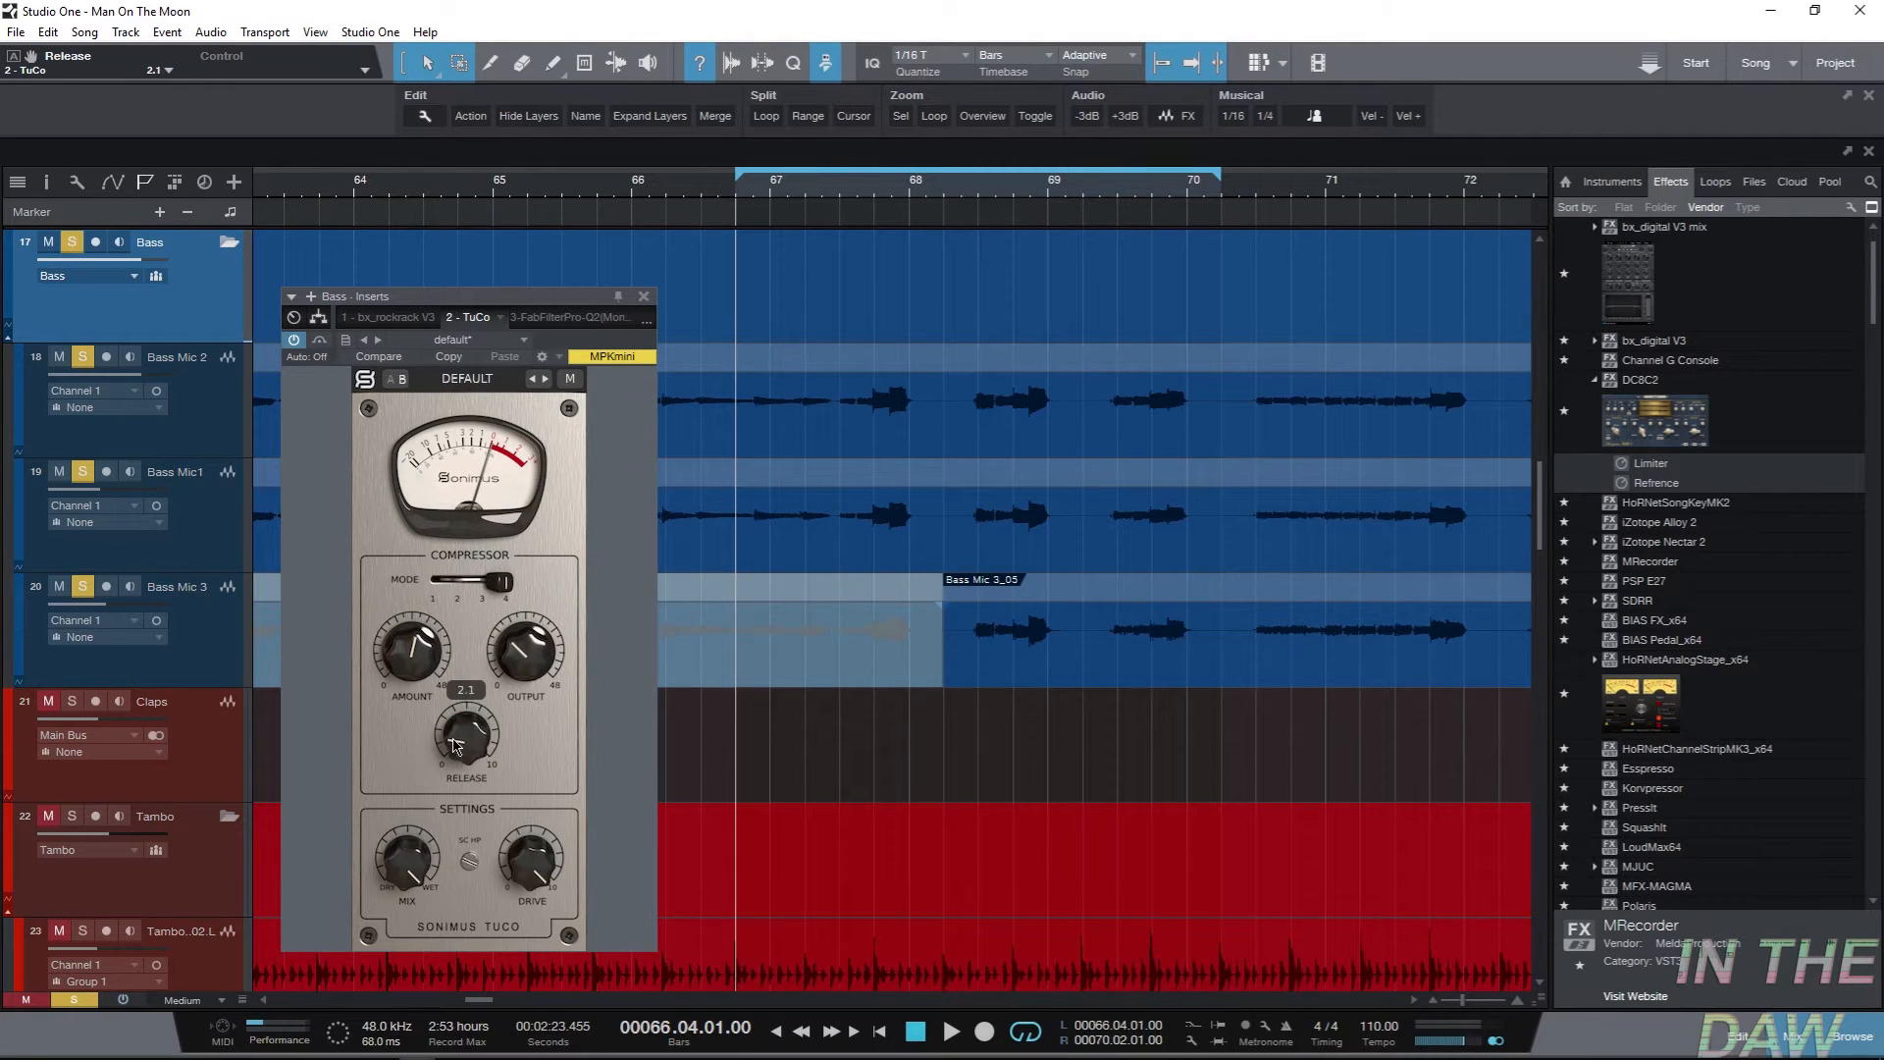
pyautogui.press('space')
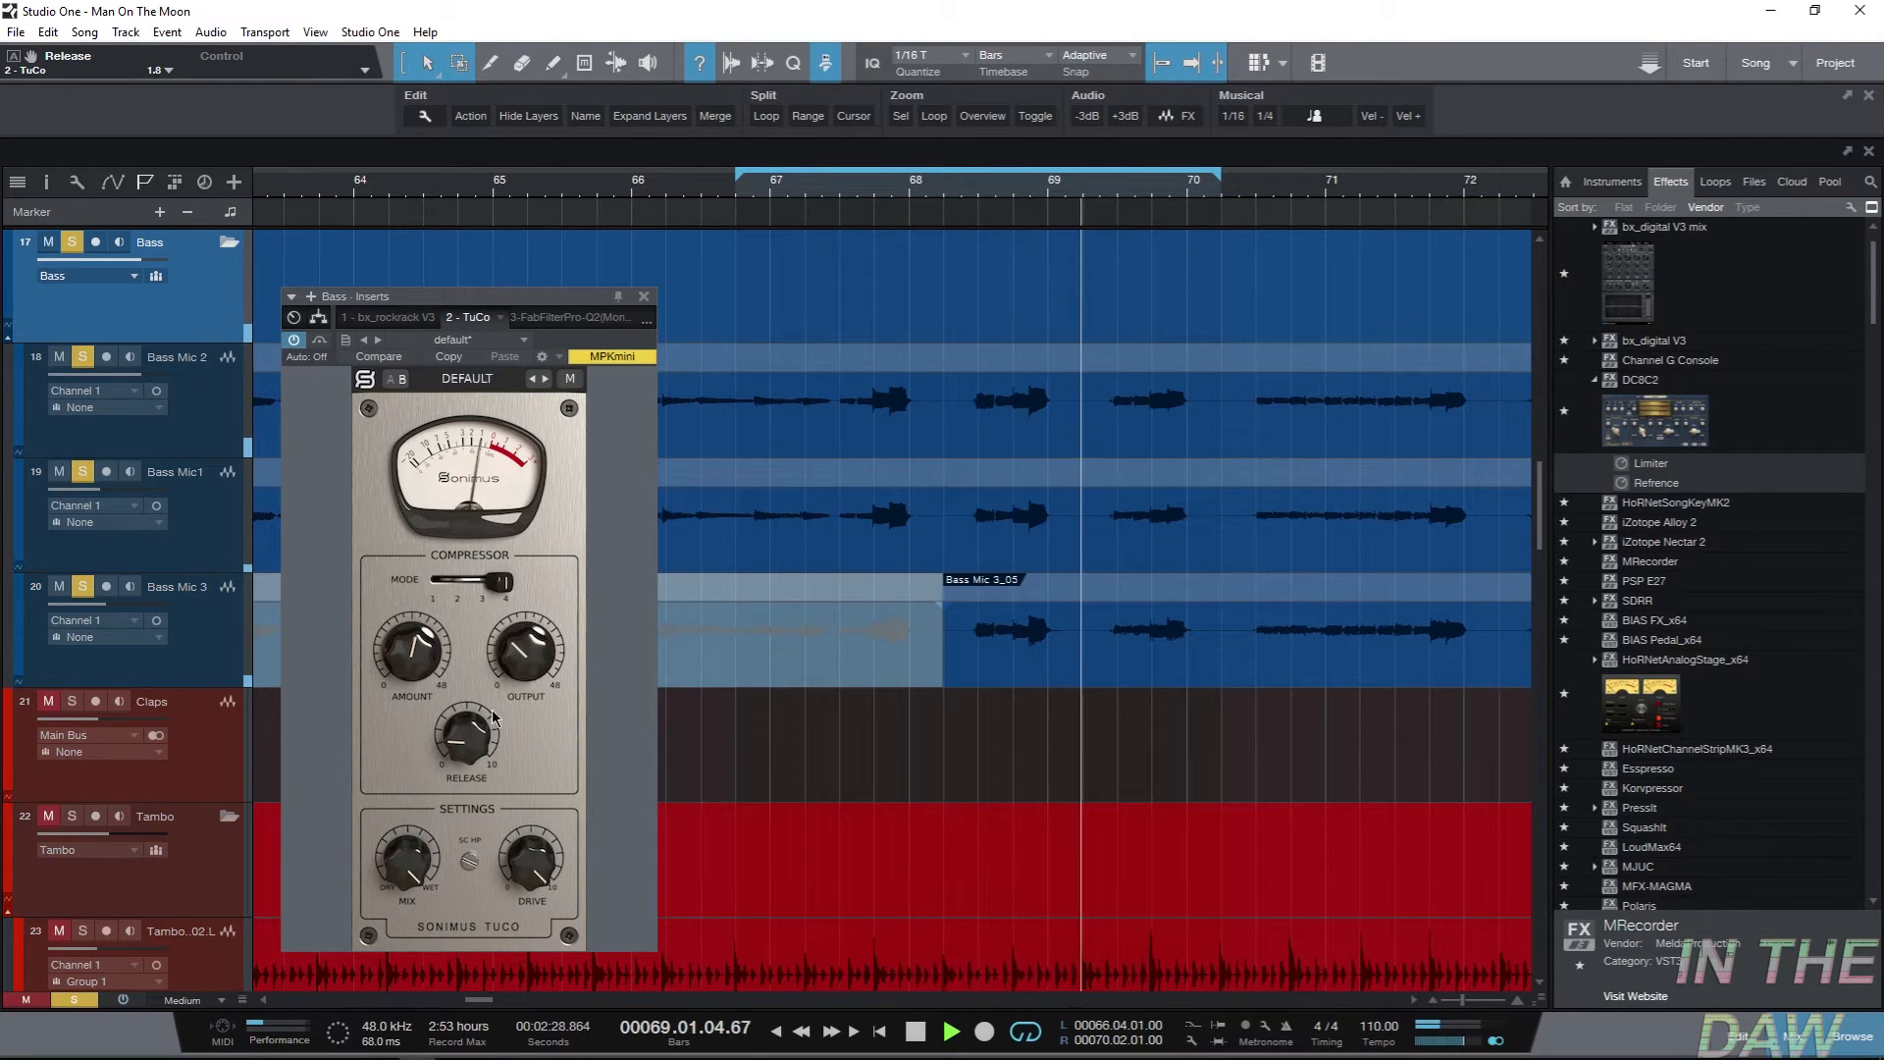
pyautogui.press('space')
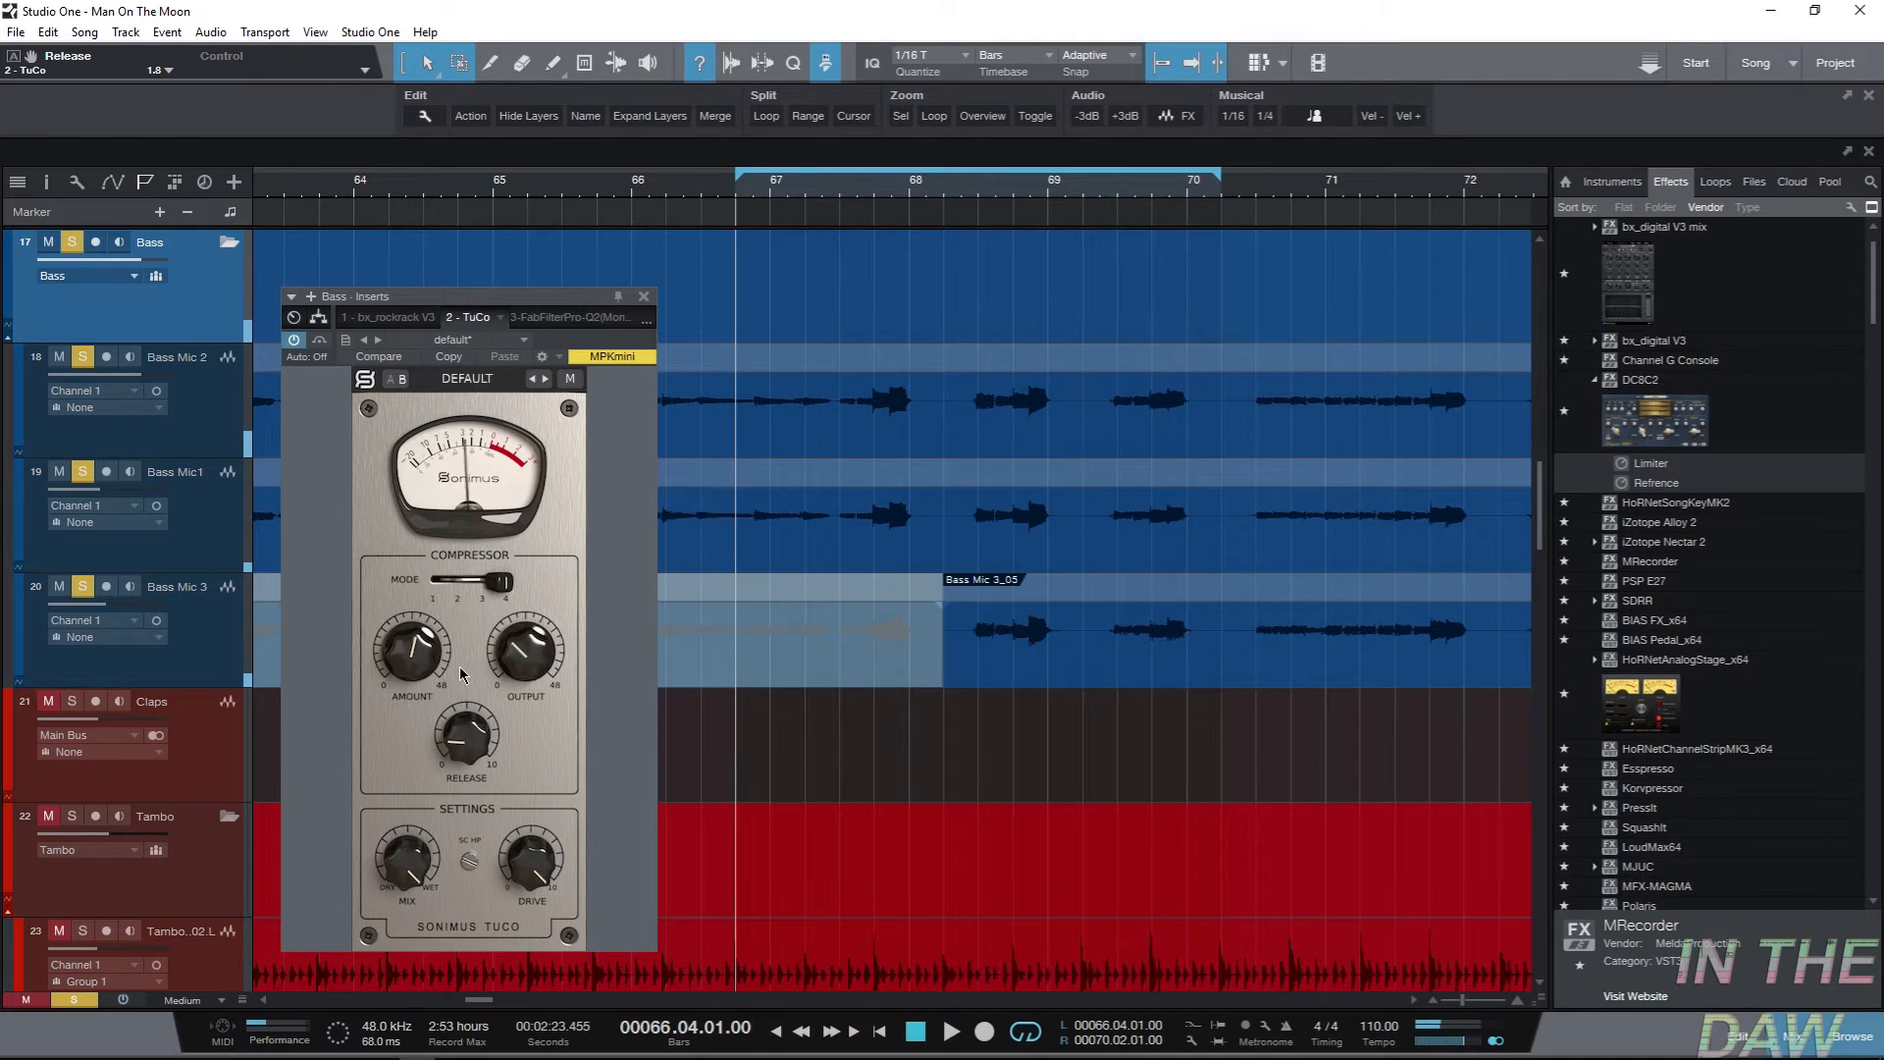
# Sweep Release down to 0.0 and up to its maximum, and set Amount to 27.7 while playing the loop.
pyautogui.moveTo(463, 754); pyautogui.dragTo(447, 839)
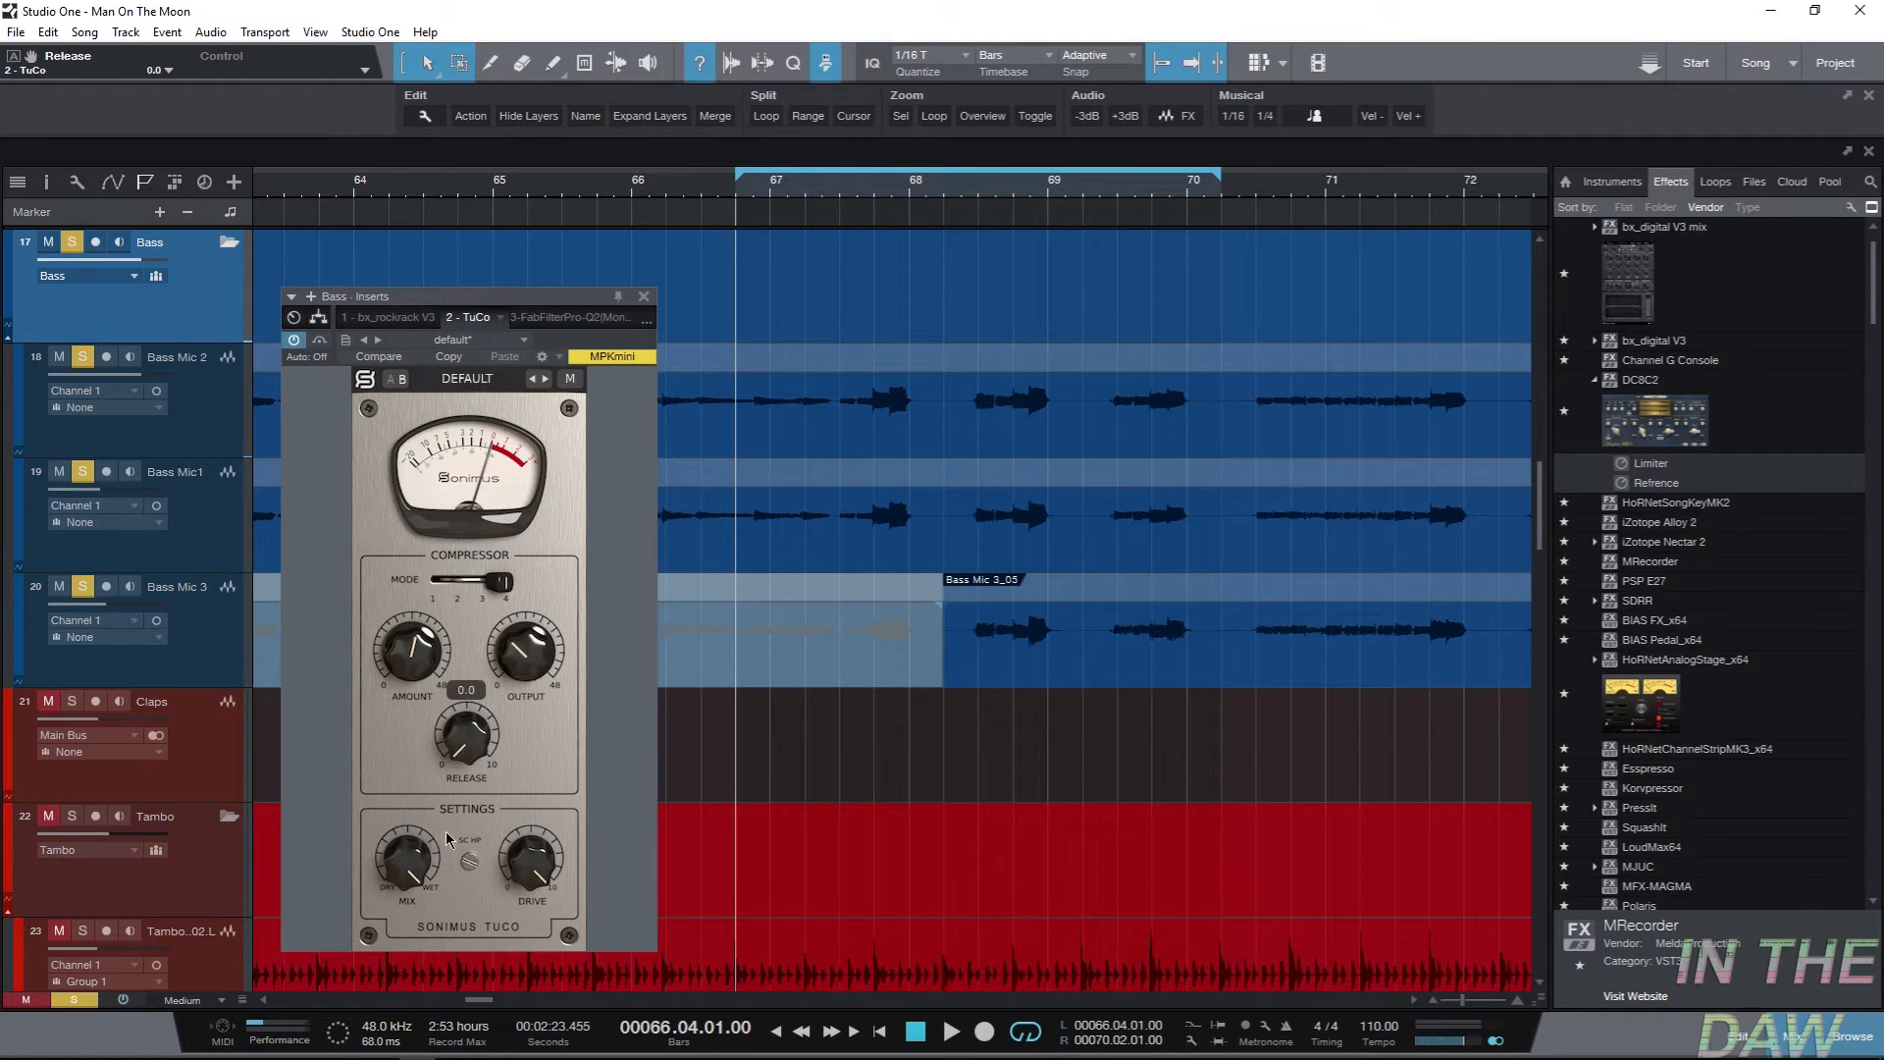
pyautogui.moveTo(484, 643); pyautogui.dragTo(466, 741)
pyautogui.press('space')
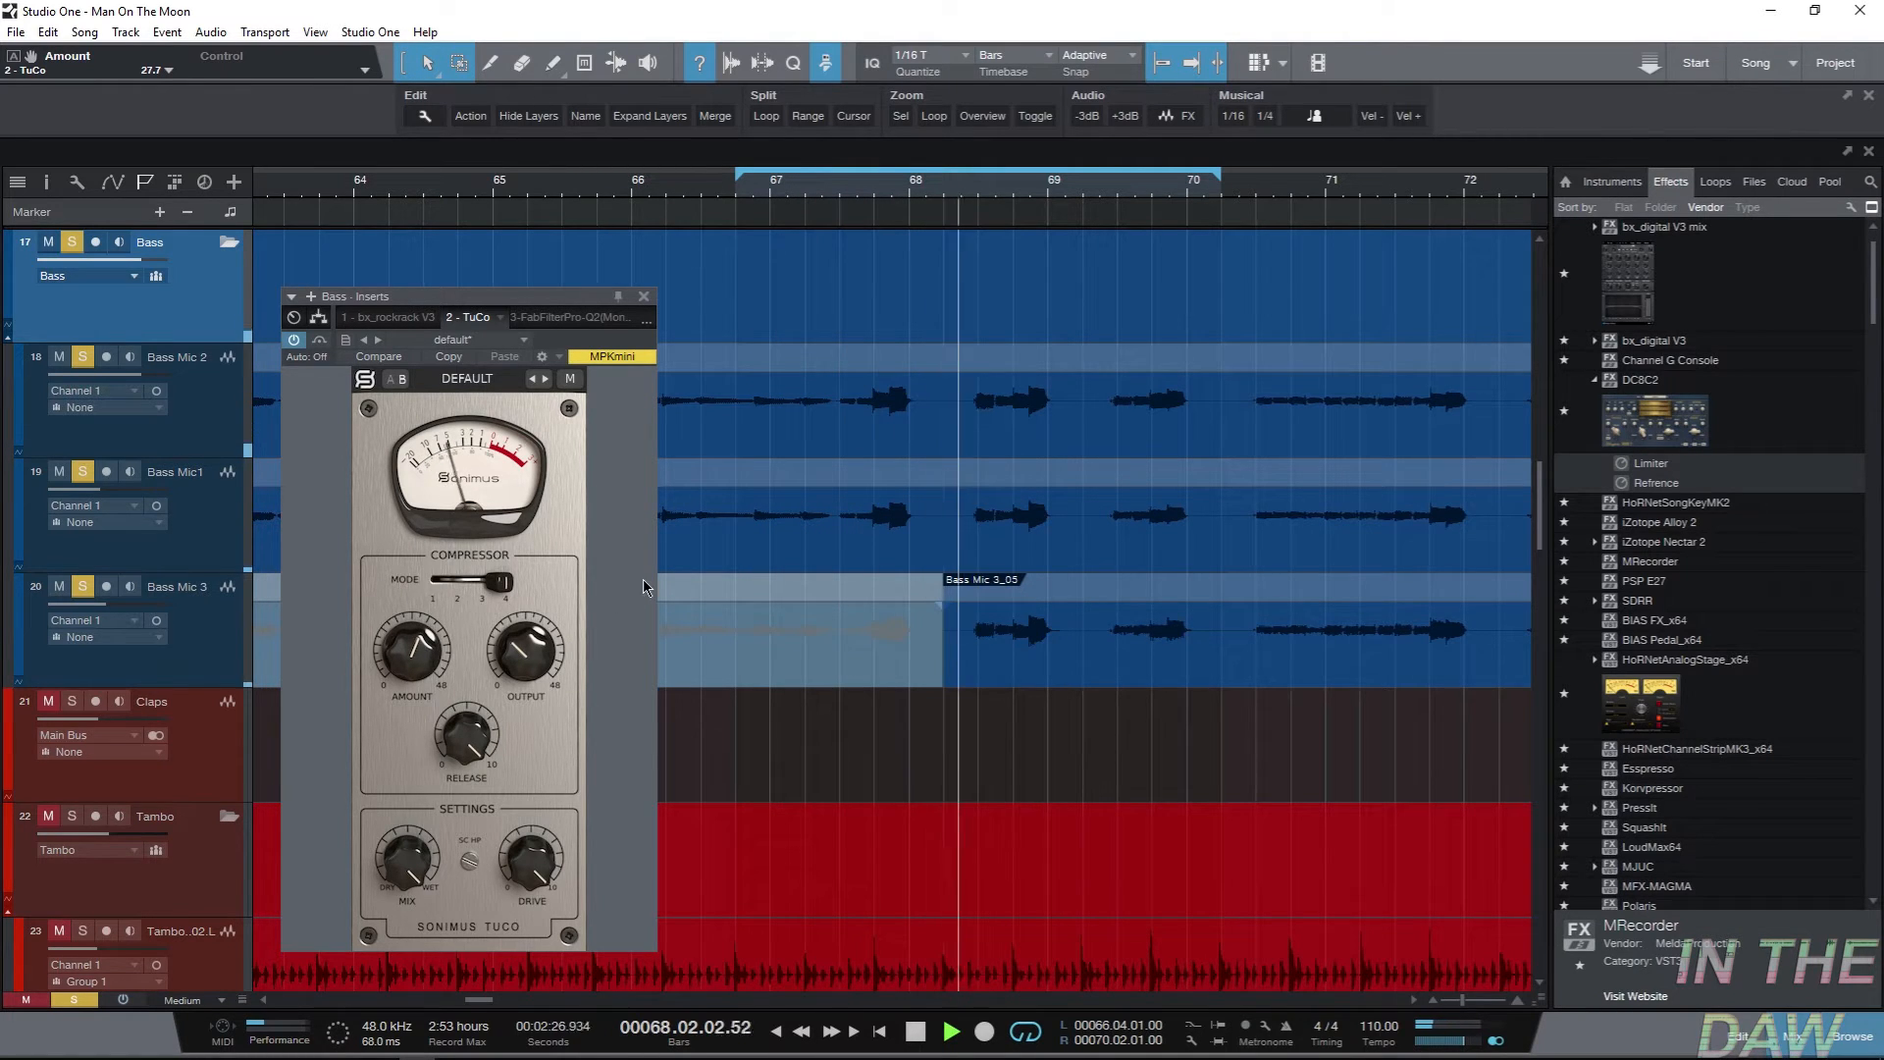
# Set the compressor's Output to 21.4 during playback, stop the loop, and enable Auto Makeup Gain.
pyautogui.moveTo(536, 660); pyautogui.dragTo(536, 637)
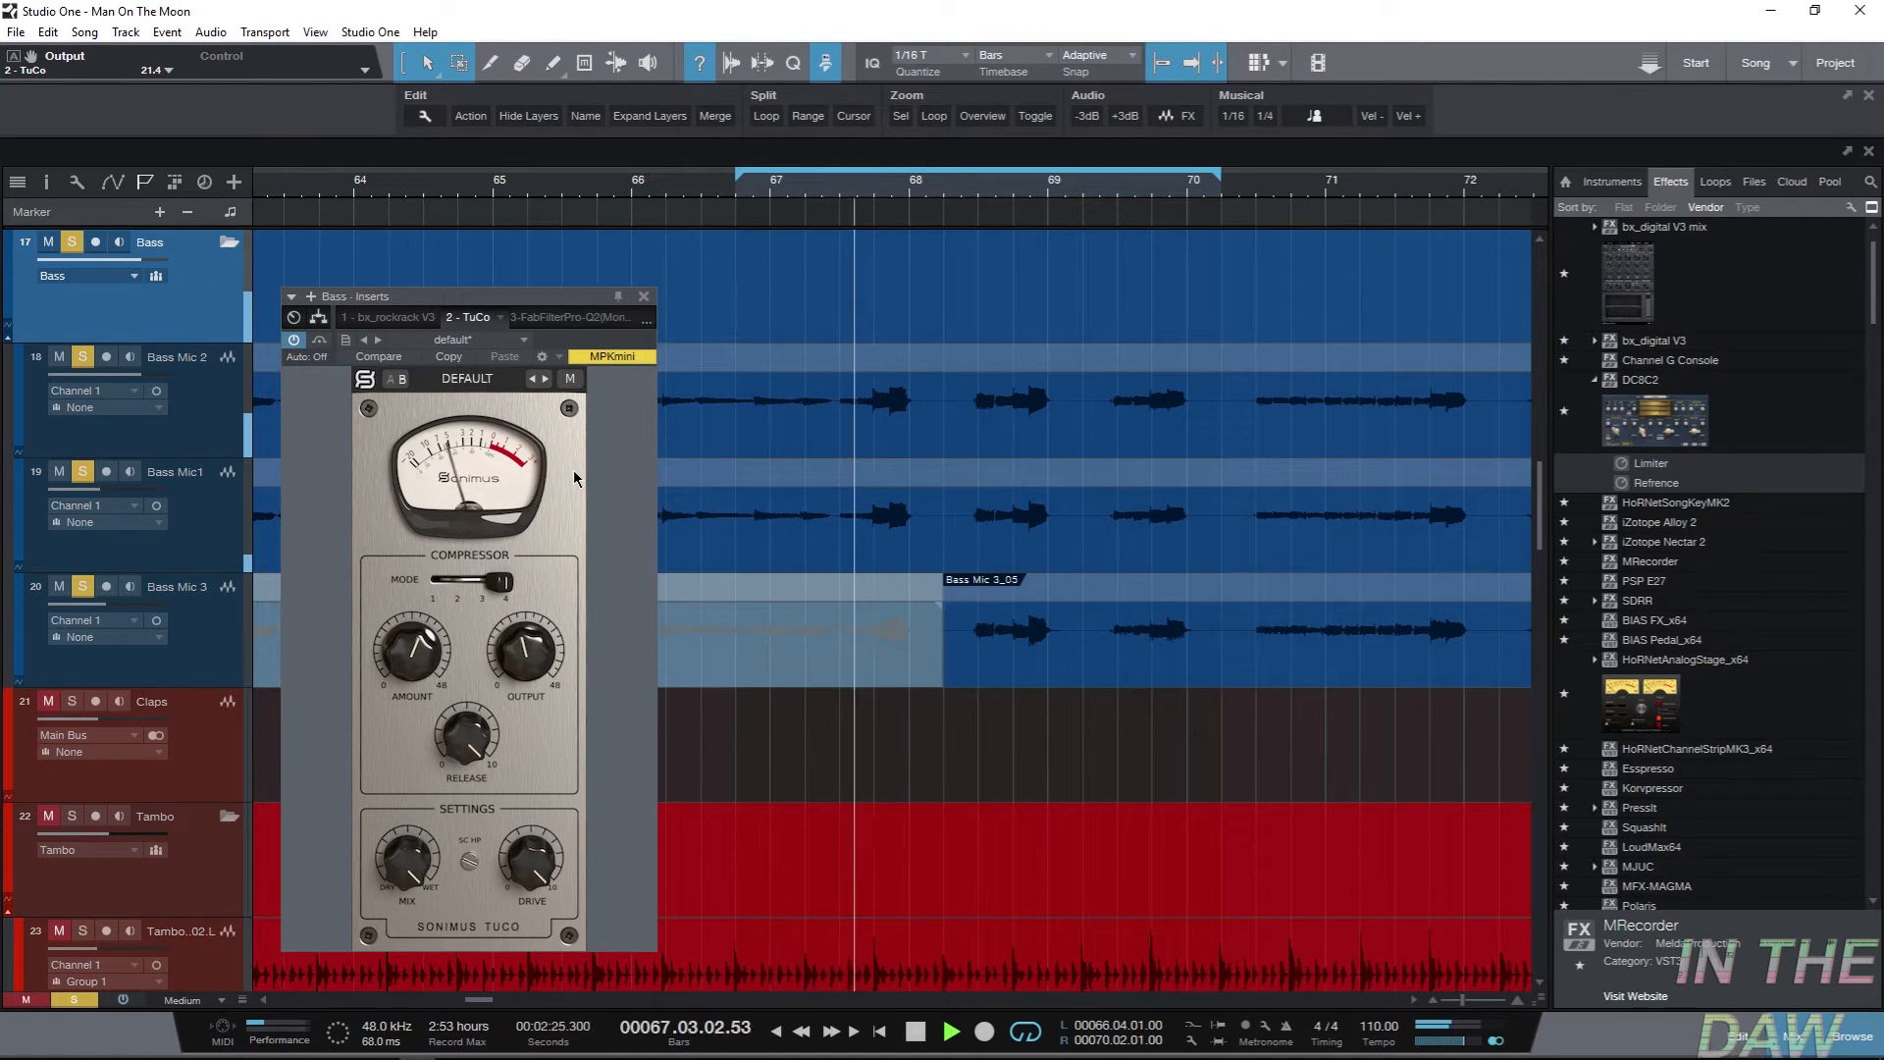
pyautogui.press('space')
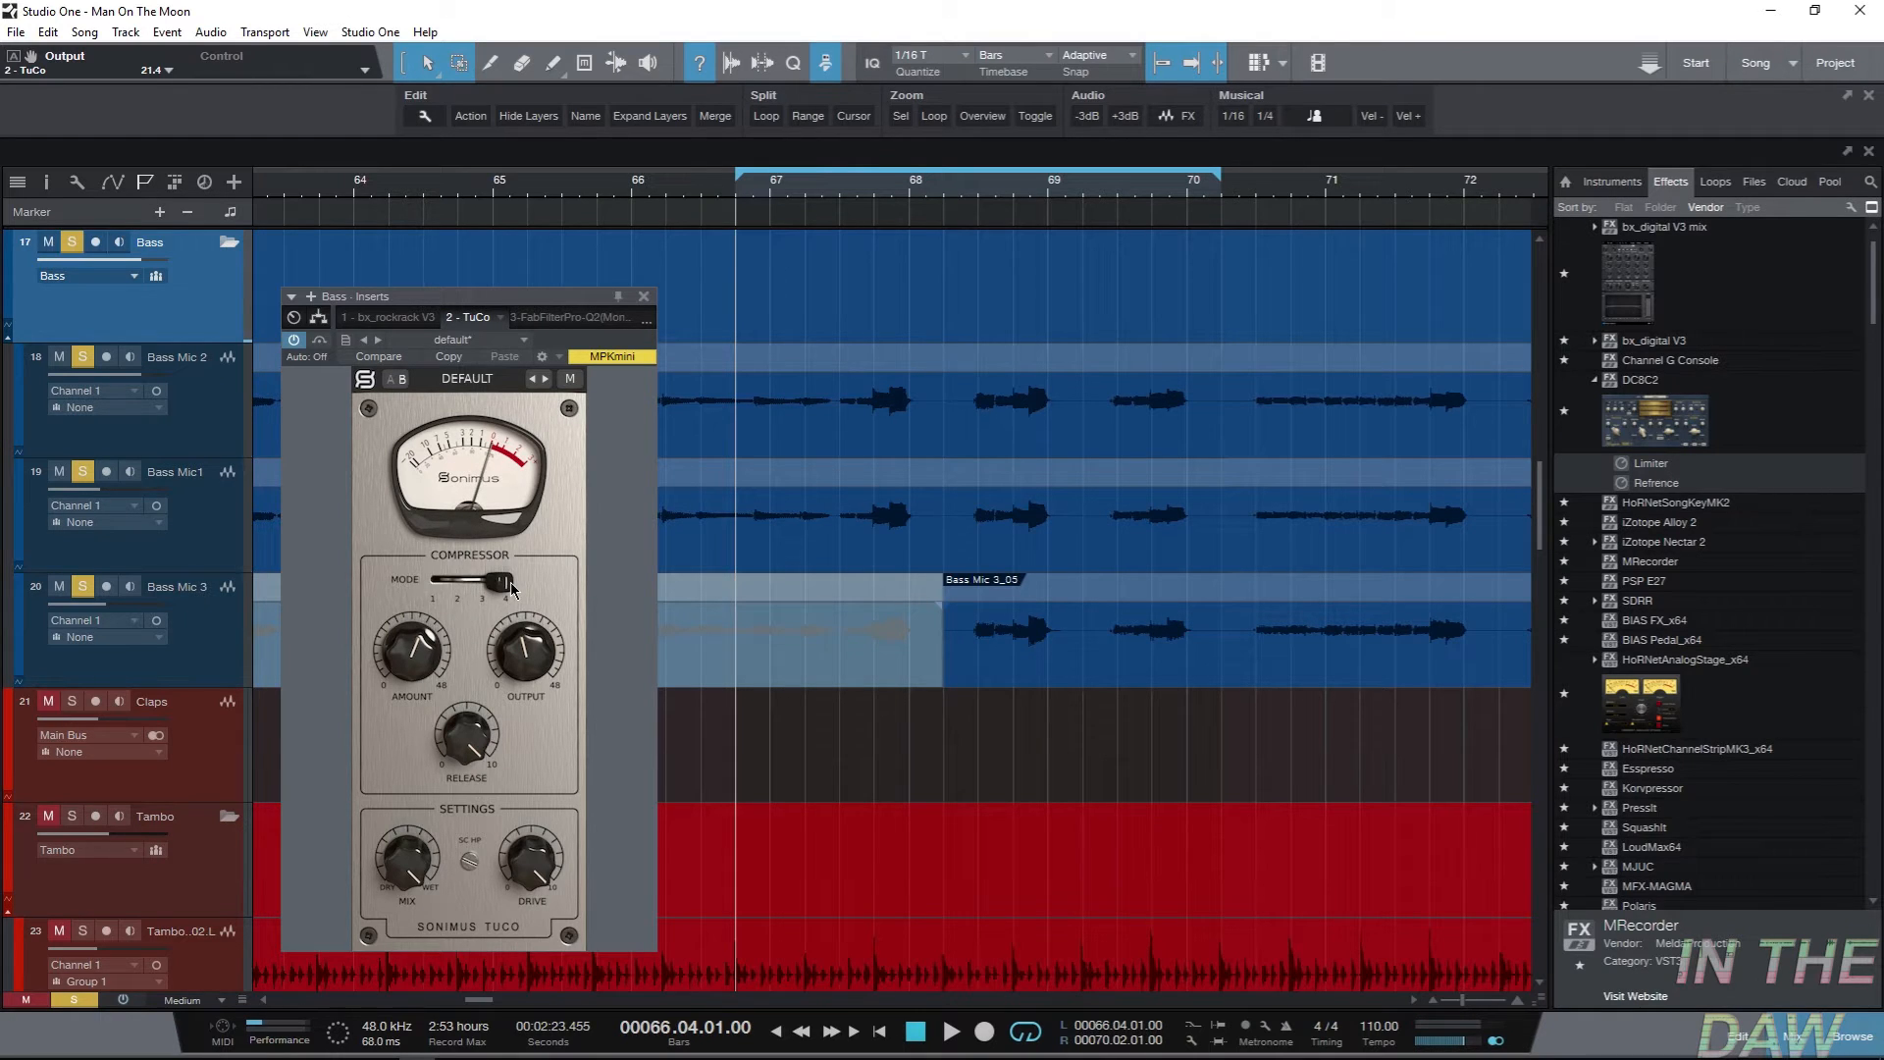
pyautogui.rightClick(401, 706)
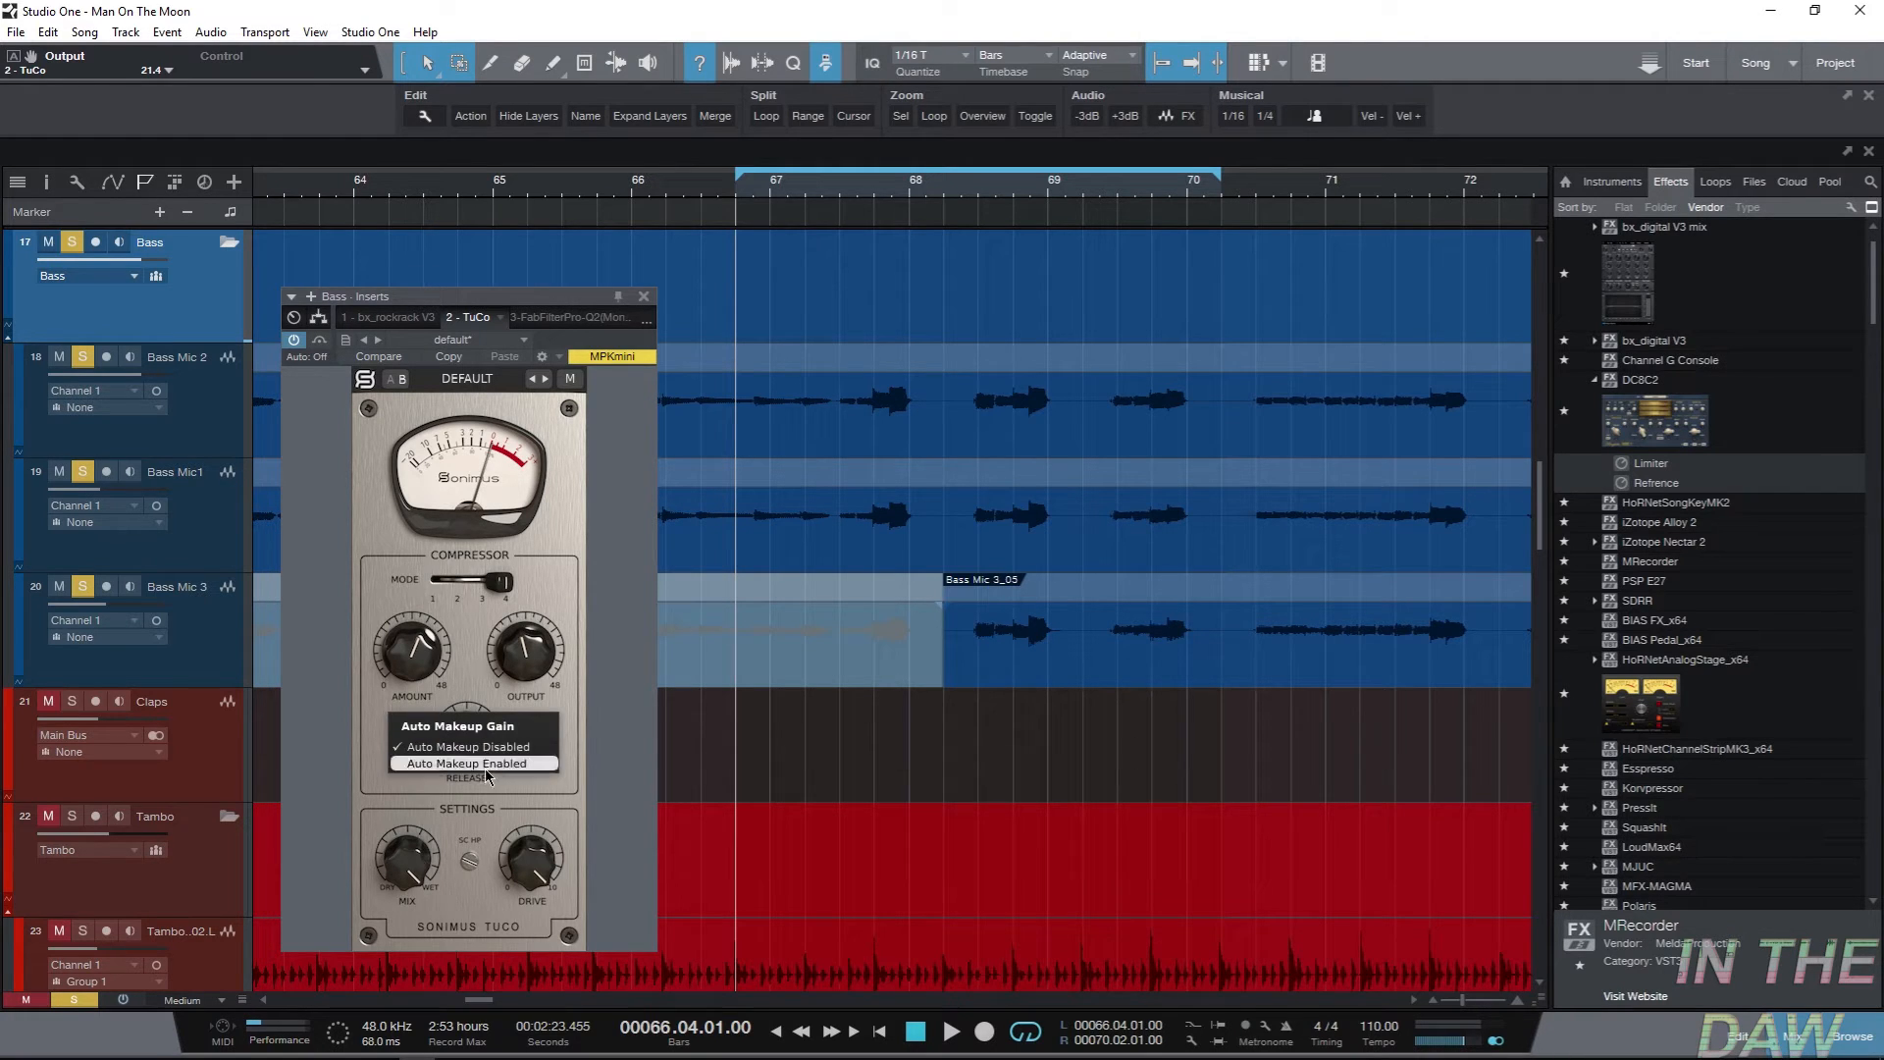
pyautogui.click(438, 764)
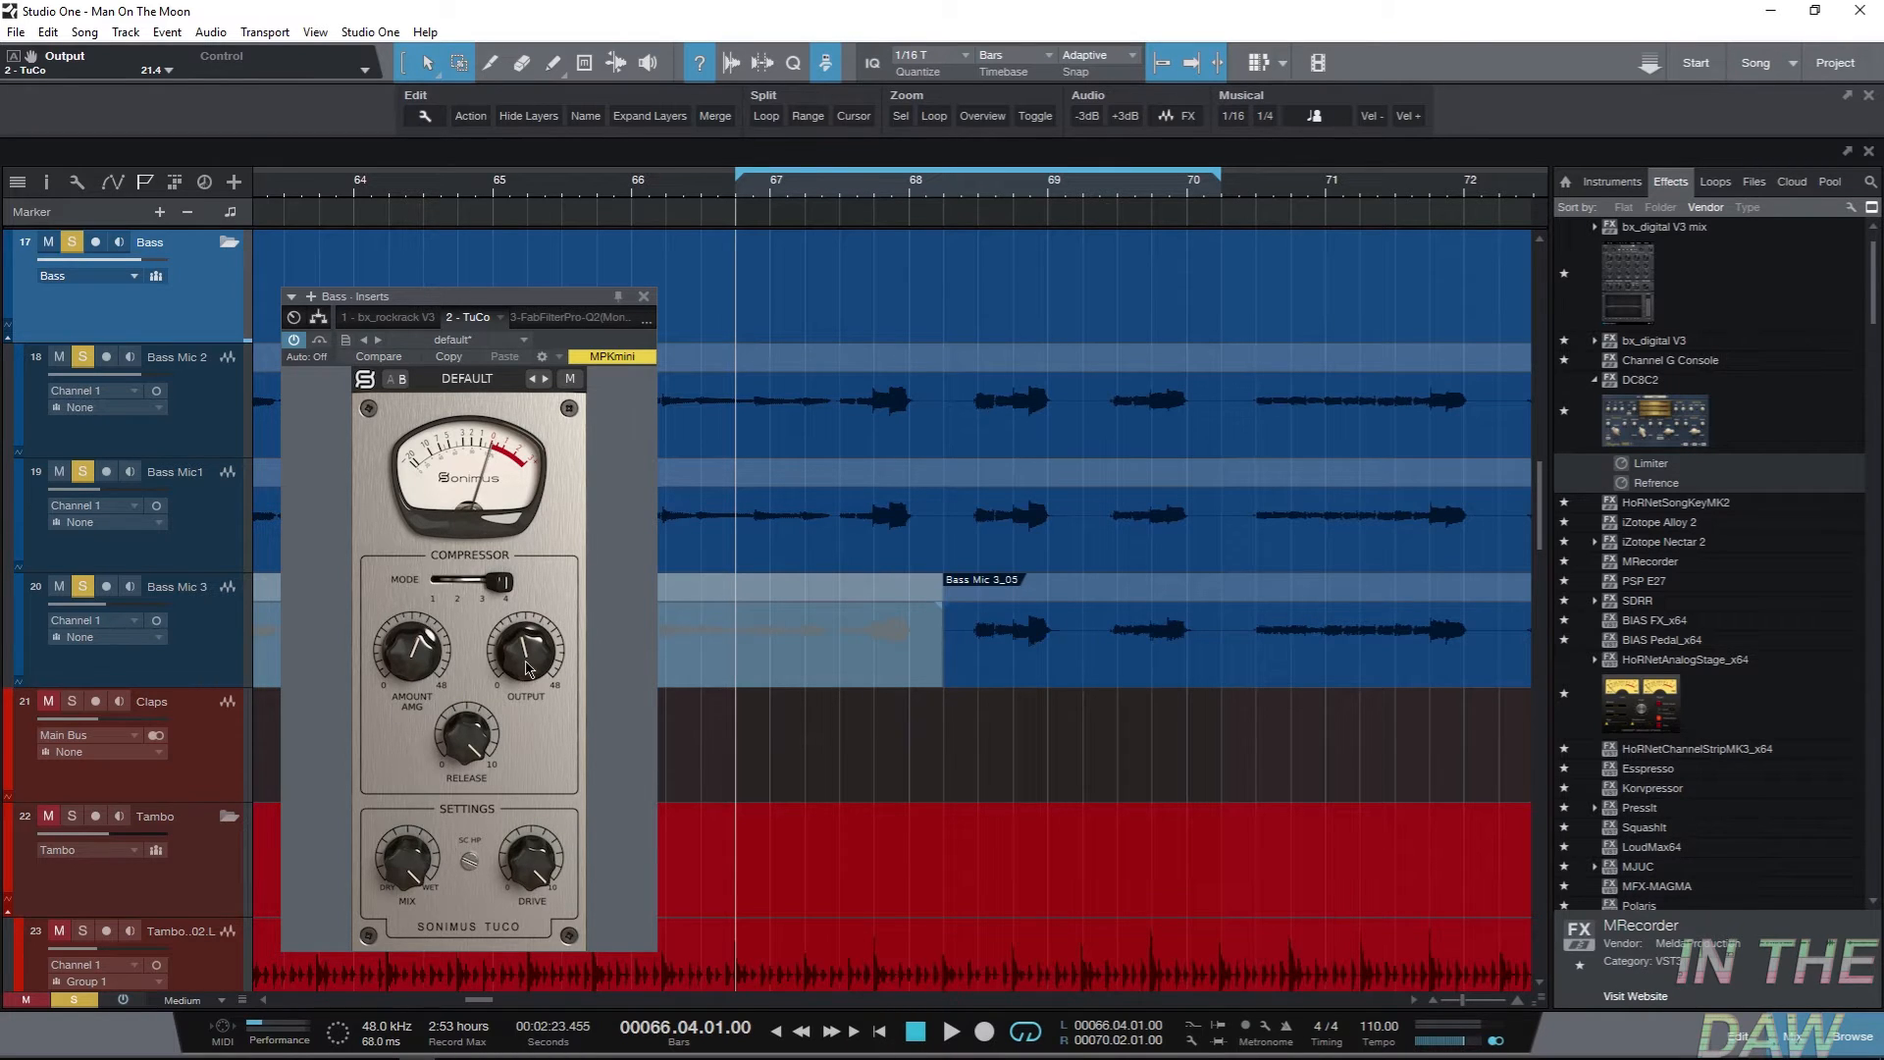
# Set the compressor's Output to 18.1 while playing the loop, and stop playback.
pyautogui.press('space')
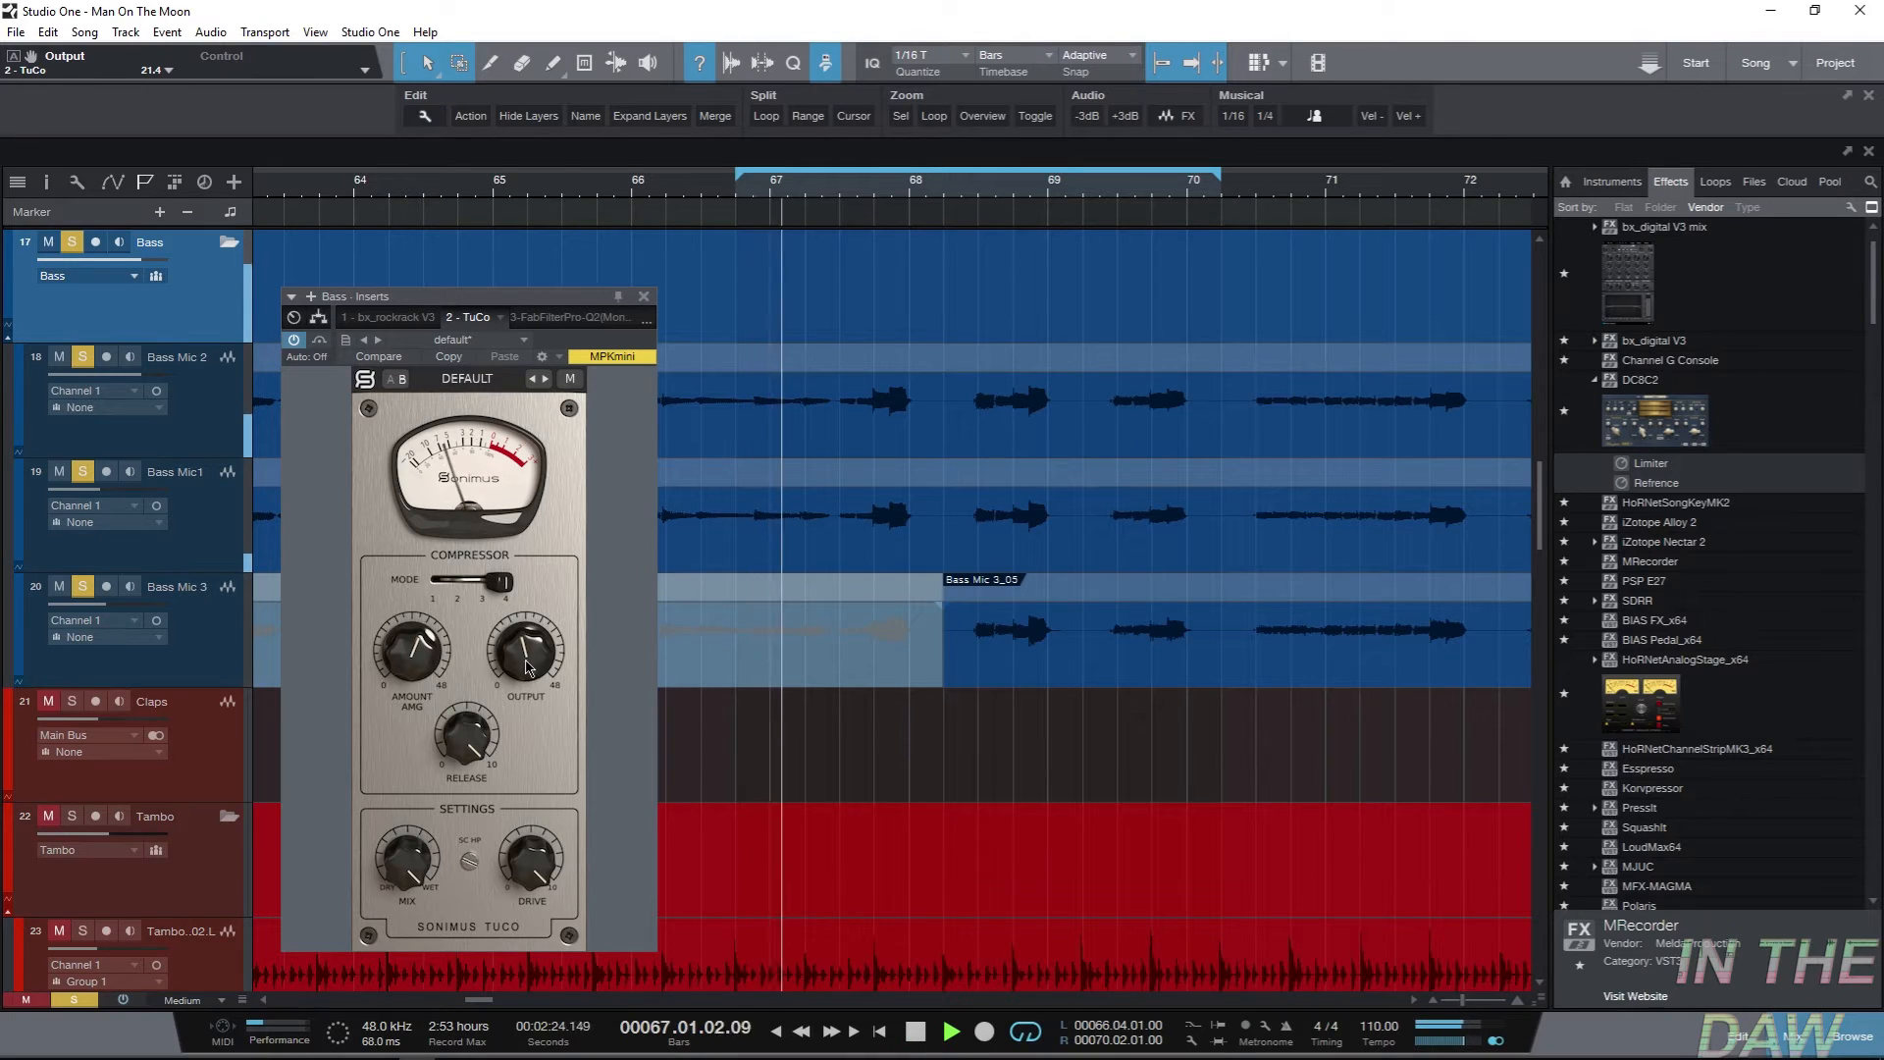
pyautogui.moveTo(538, 614); pyautogui.dragTo(452, 675)
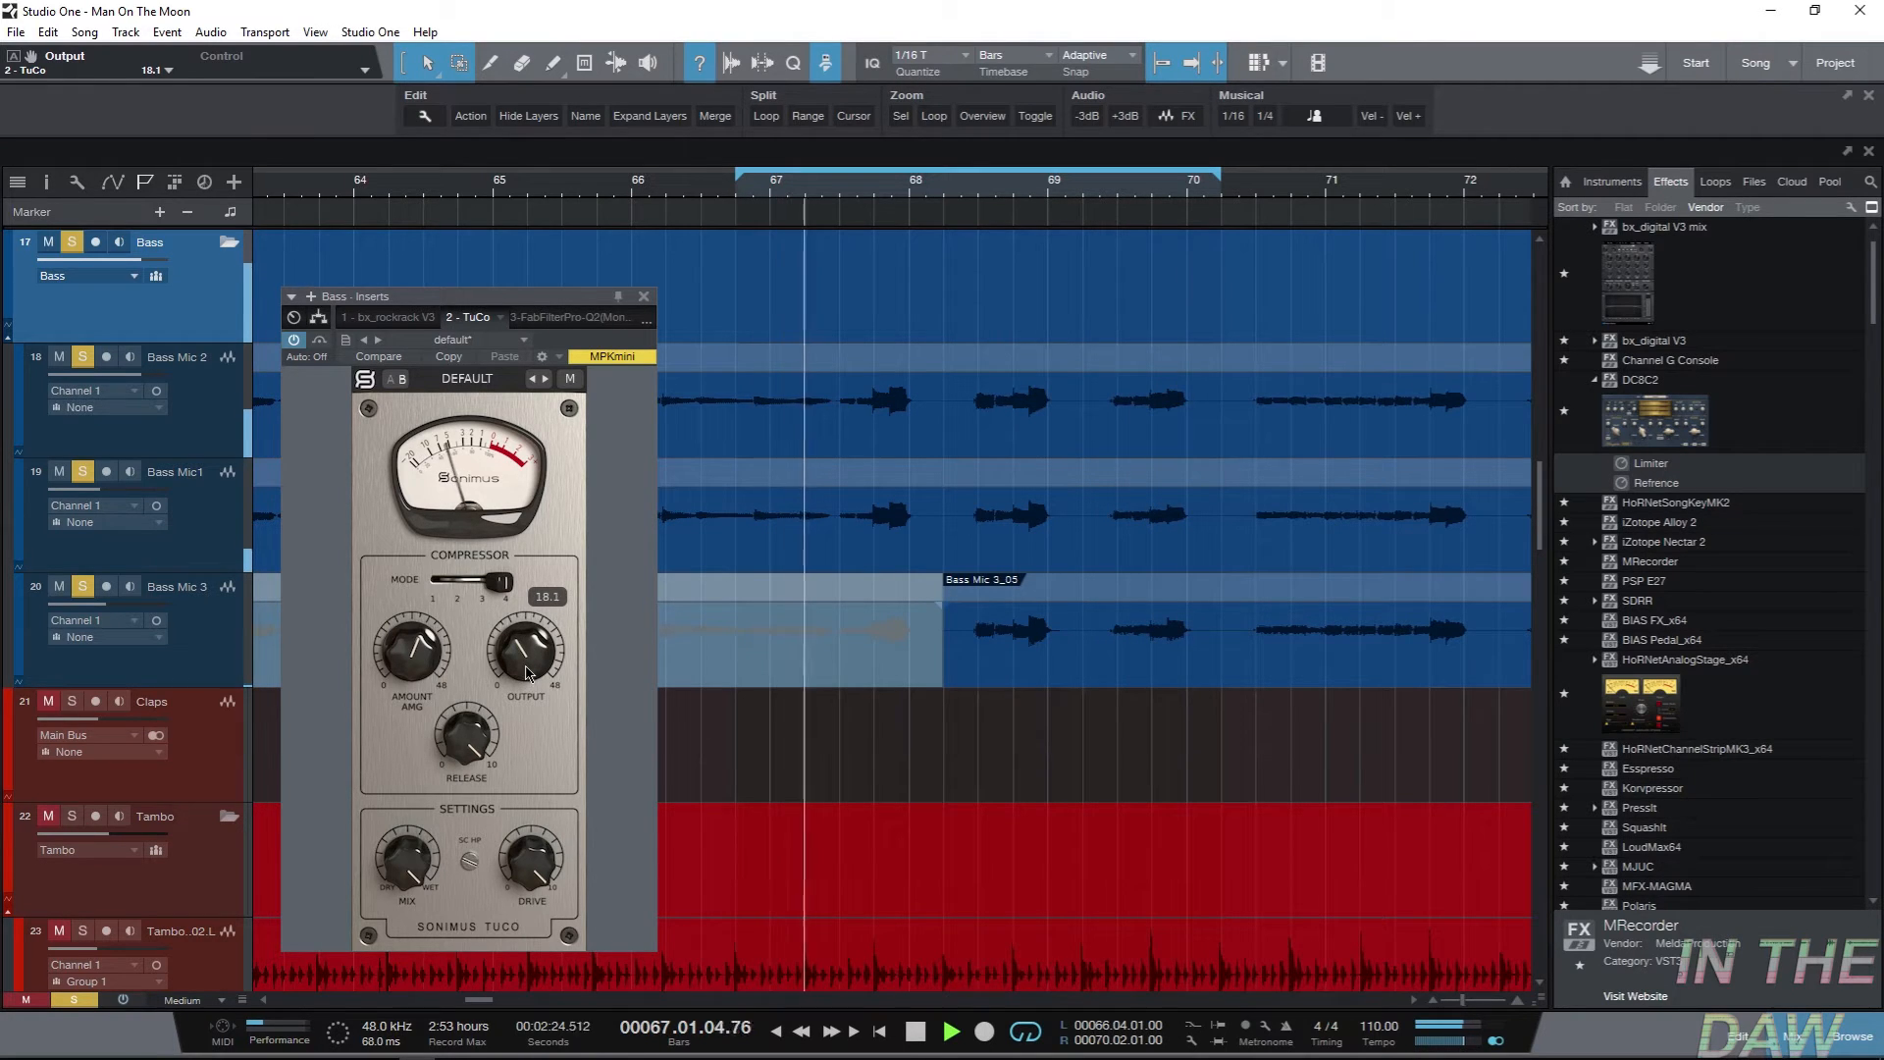
pyautogui.press('space')
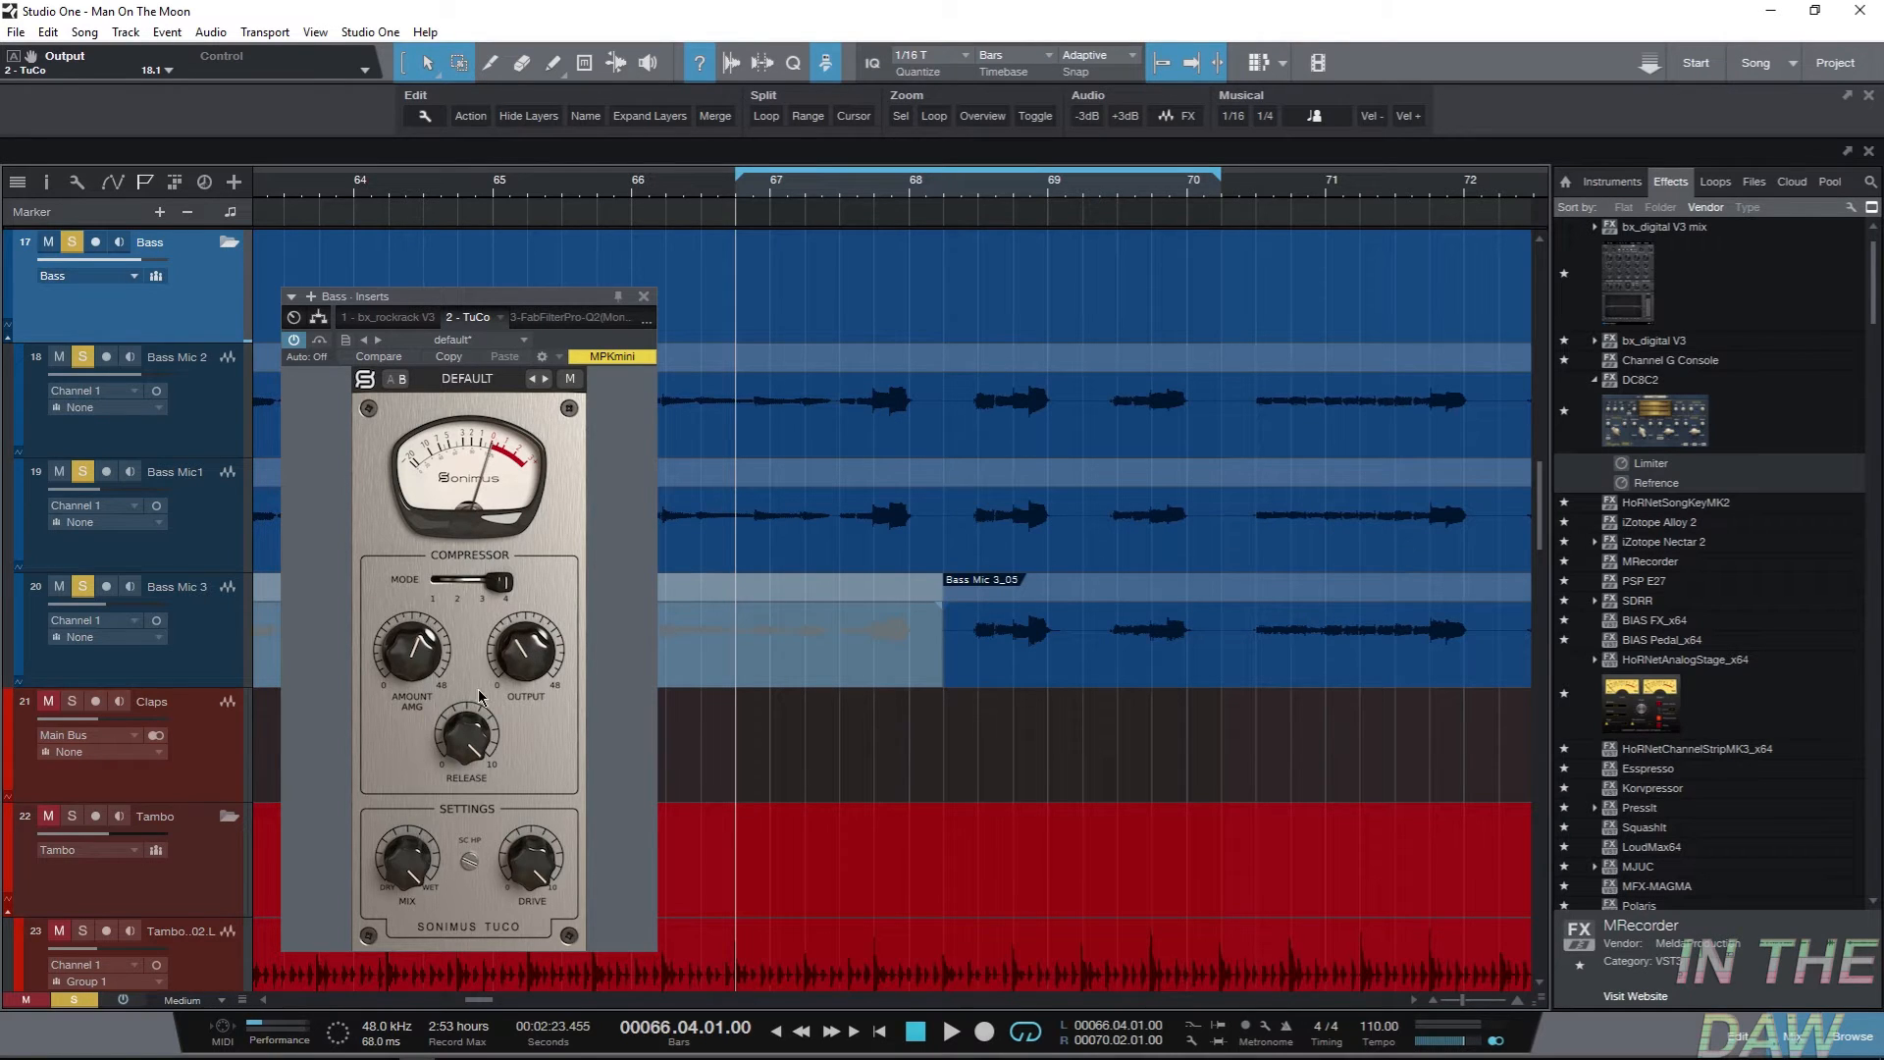
# Change TuCo's Mix Control Mode to After Output Control, set Mix to 0, and audition the loop.
pyautogui.click(413, 897)
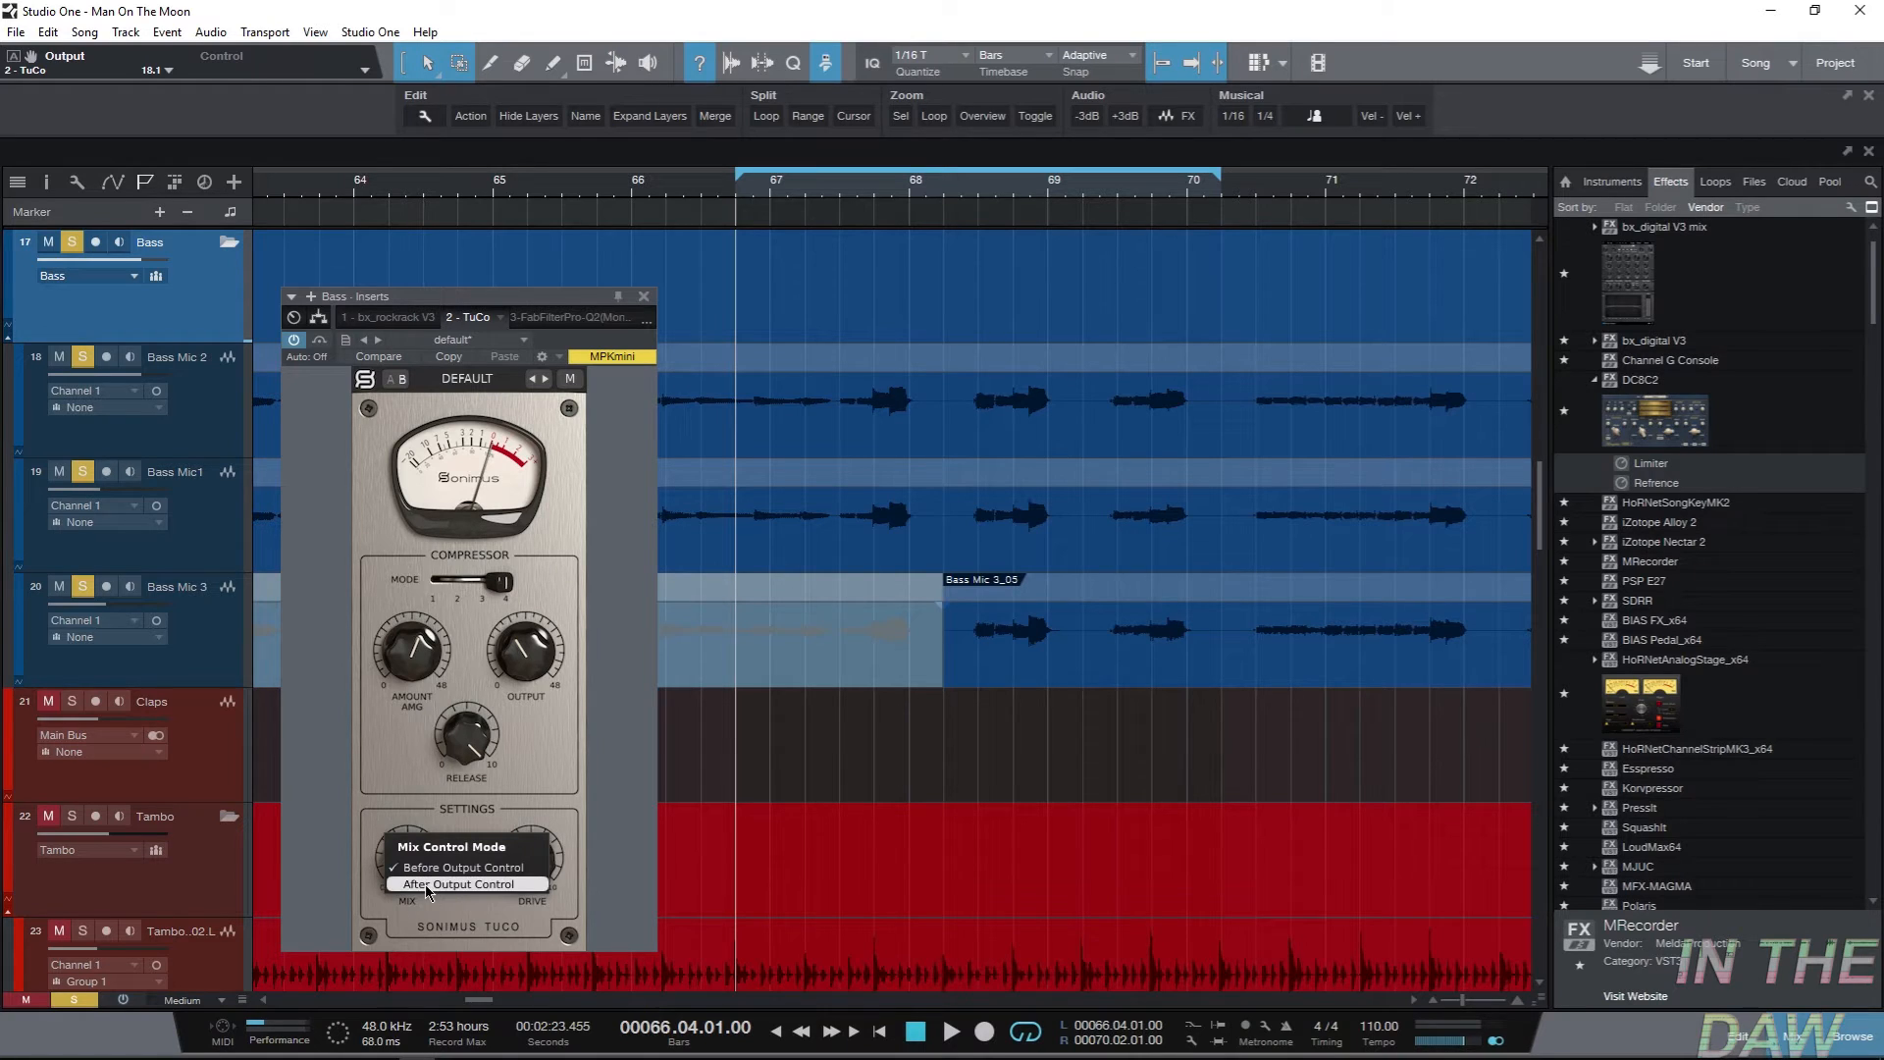
pyautogui.click(428, 885)
pyautogui.moveTo(400, 860); pyautogui.dragTo(385, 994)
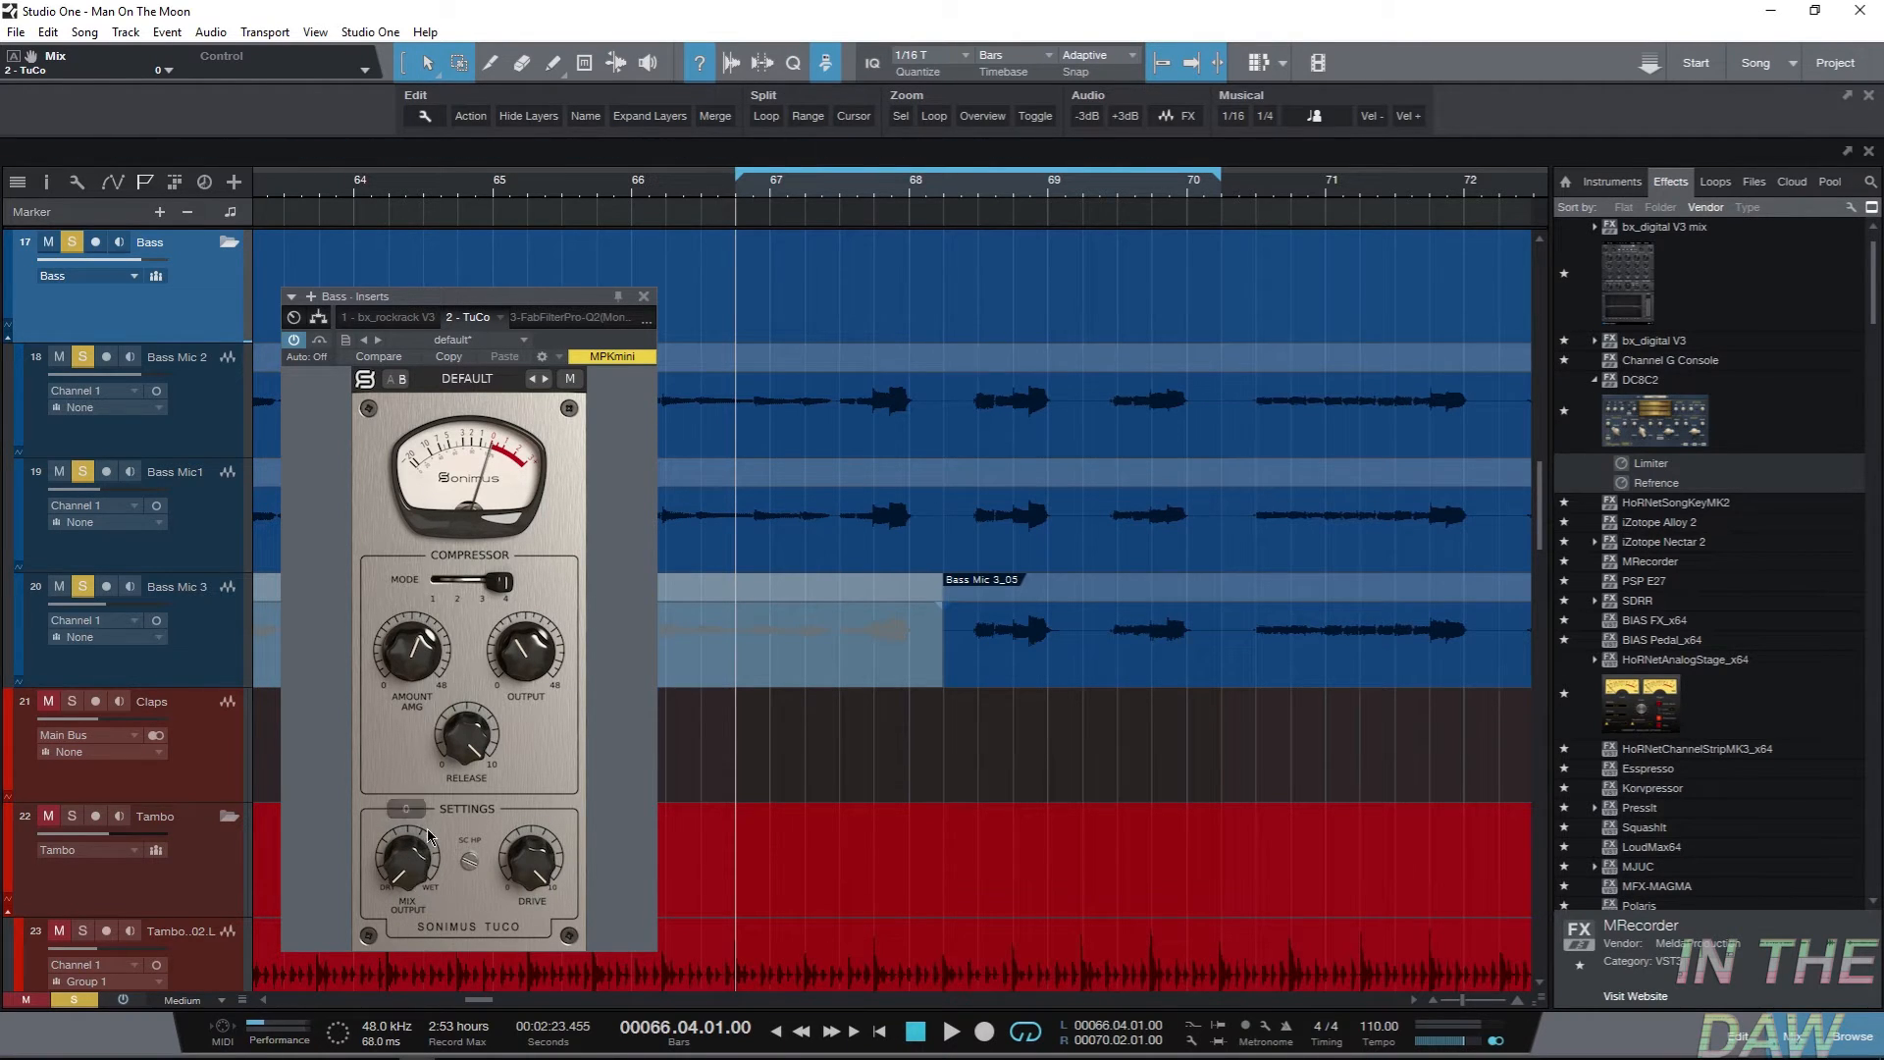
pyautogui.press('space')
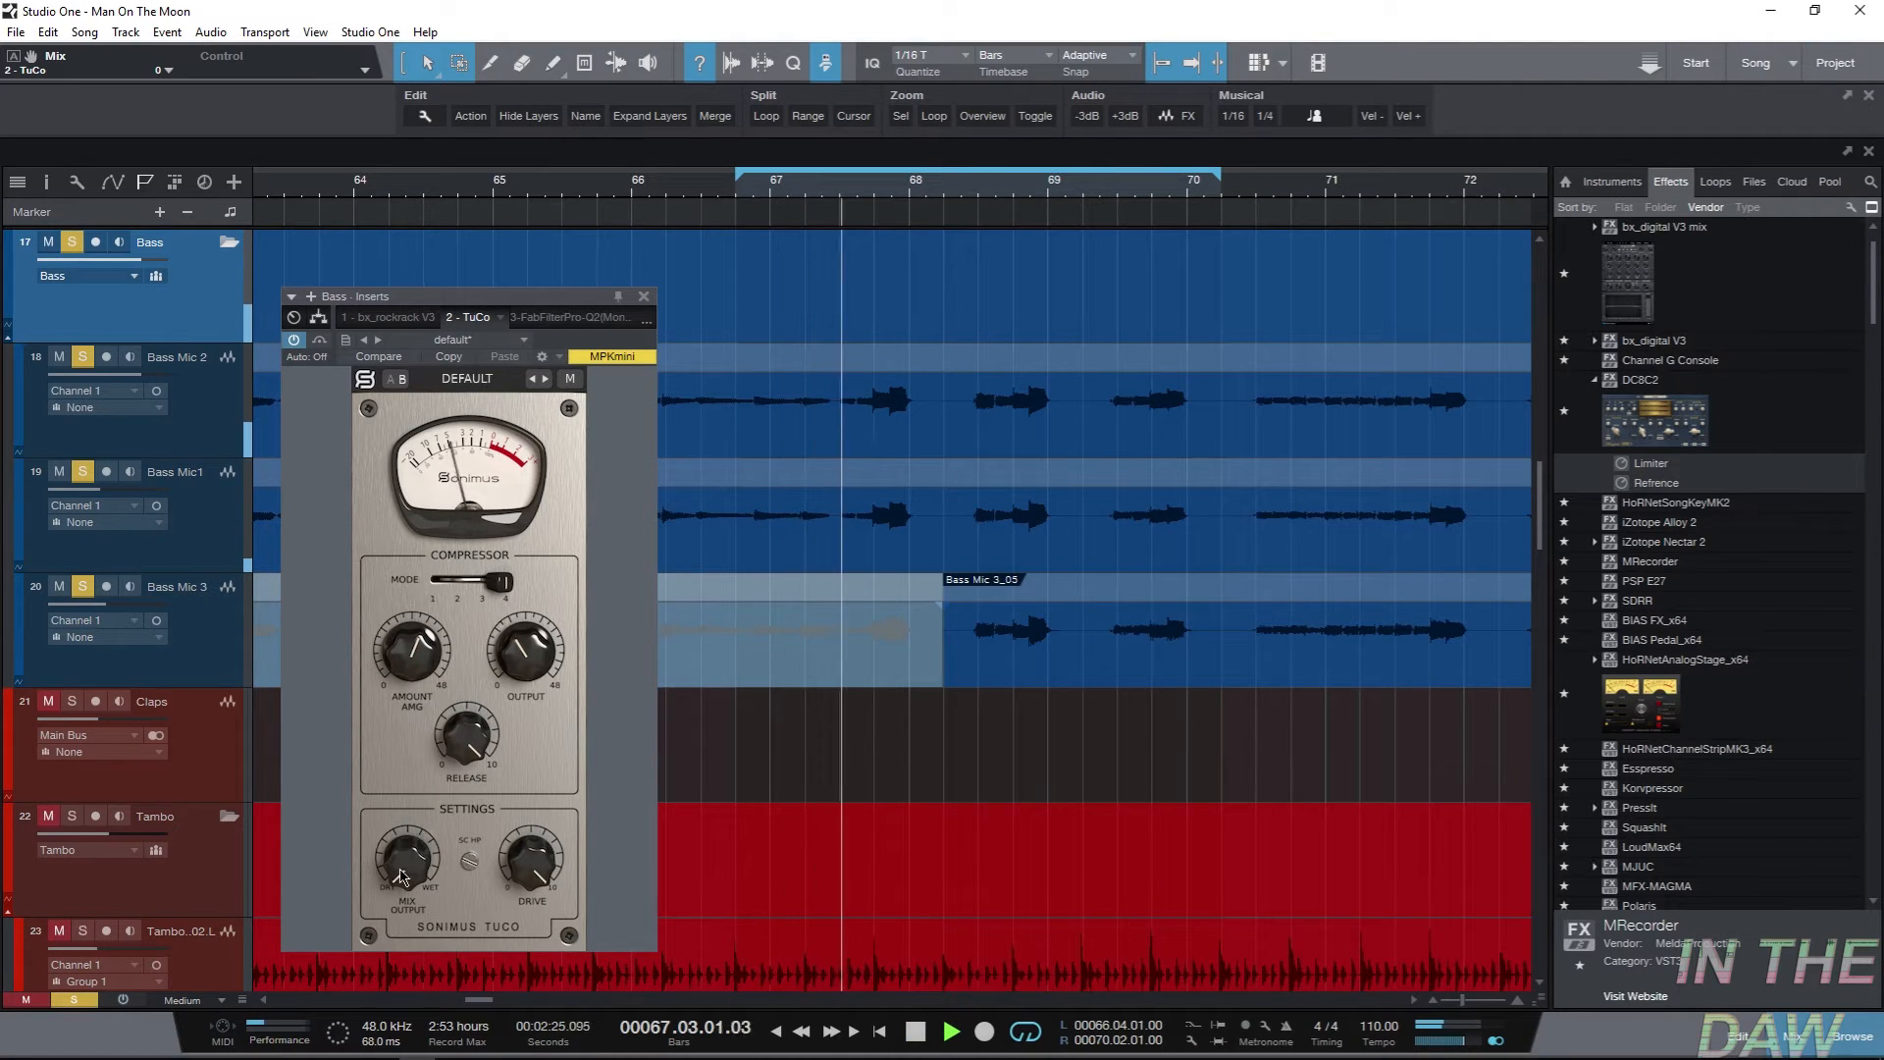
pyautogui.press('space')
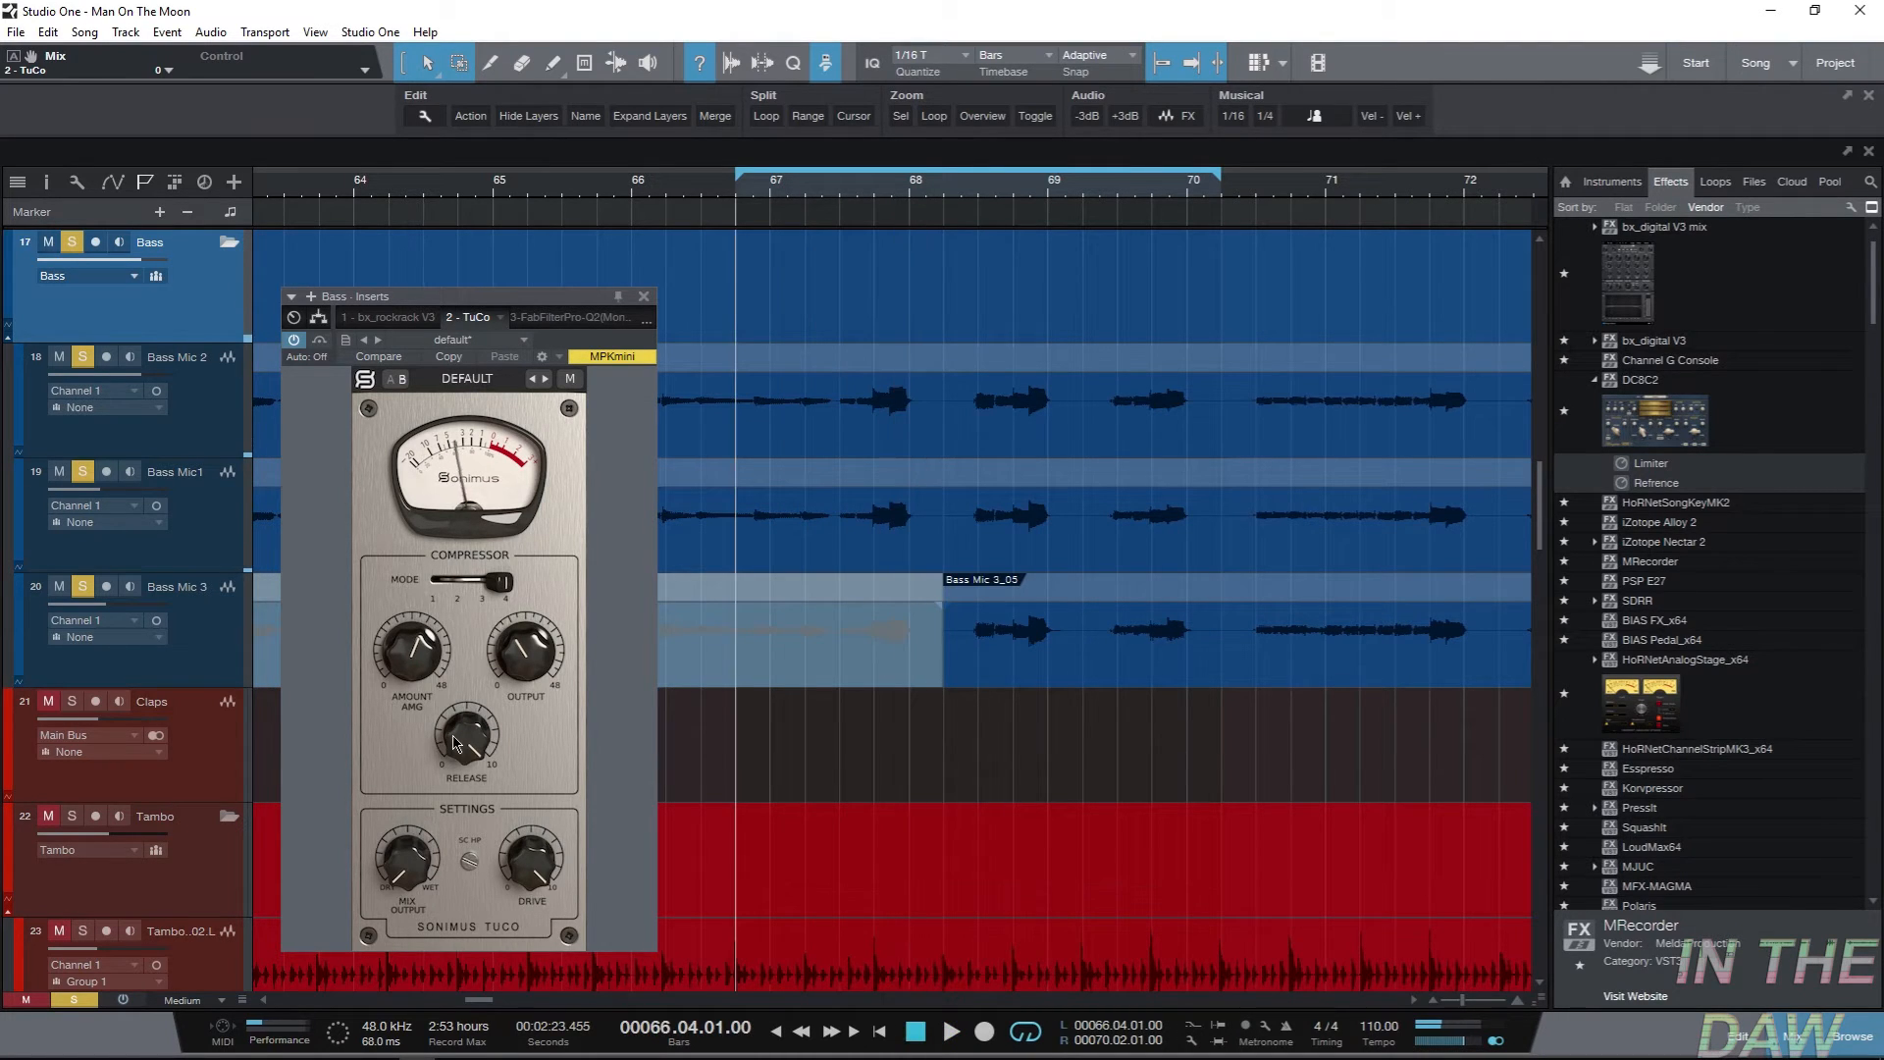
# Set Output to 21.4 and Mix to 24, and compare TuCo bypassed and active during loop playback.
pyautogui.moveTo(525, 657)
pyautogui.moveTo(525, 657)
pyautogui.mouseDown()
pyautogui.moveTo(527, 636)
pyautogui.moveTo(512, 643)
pyautogui.mouseUp()
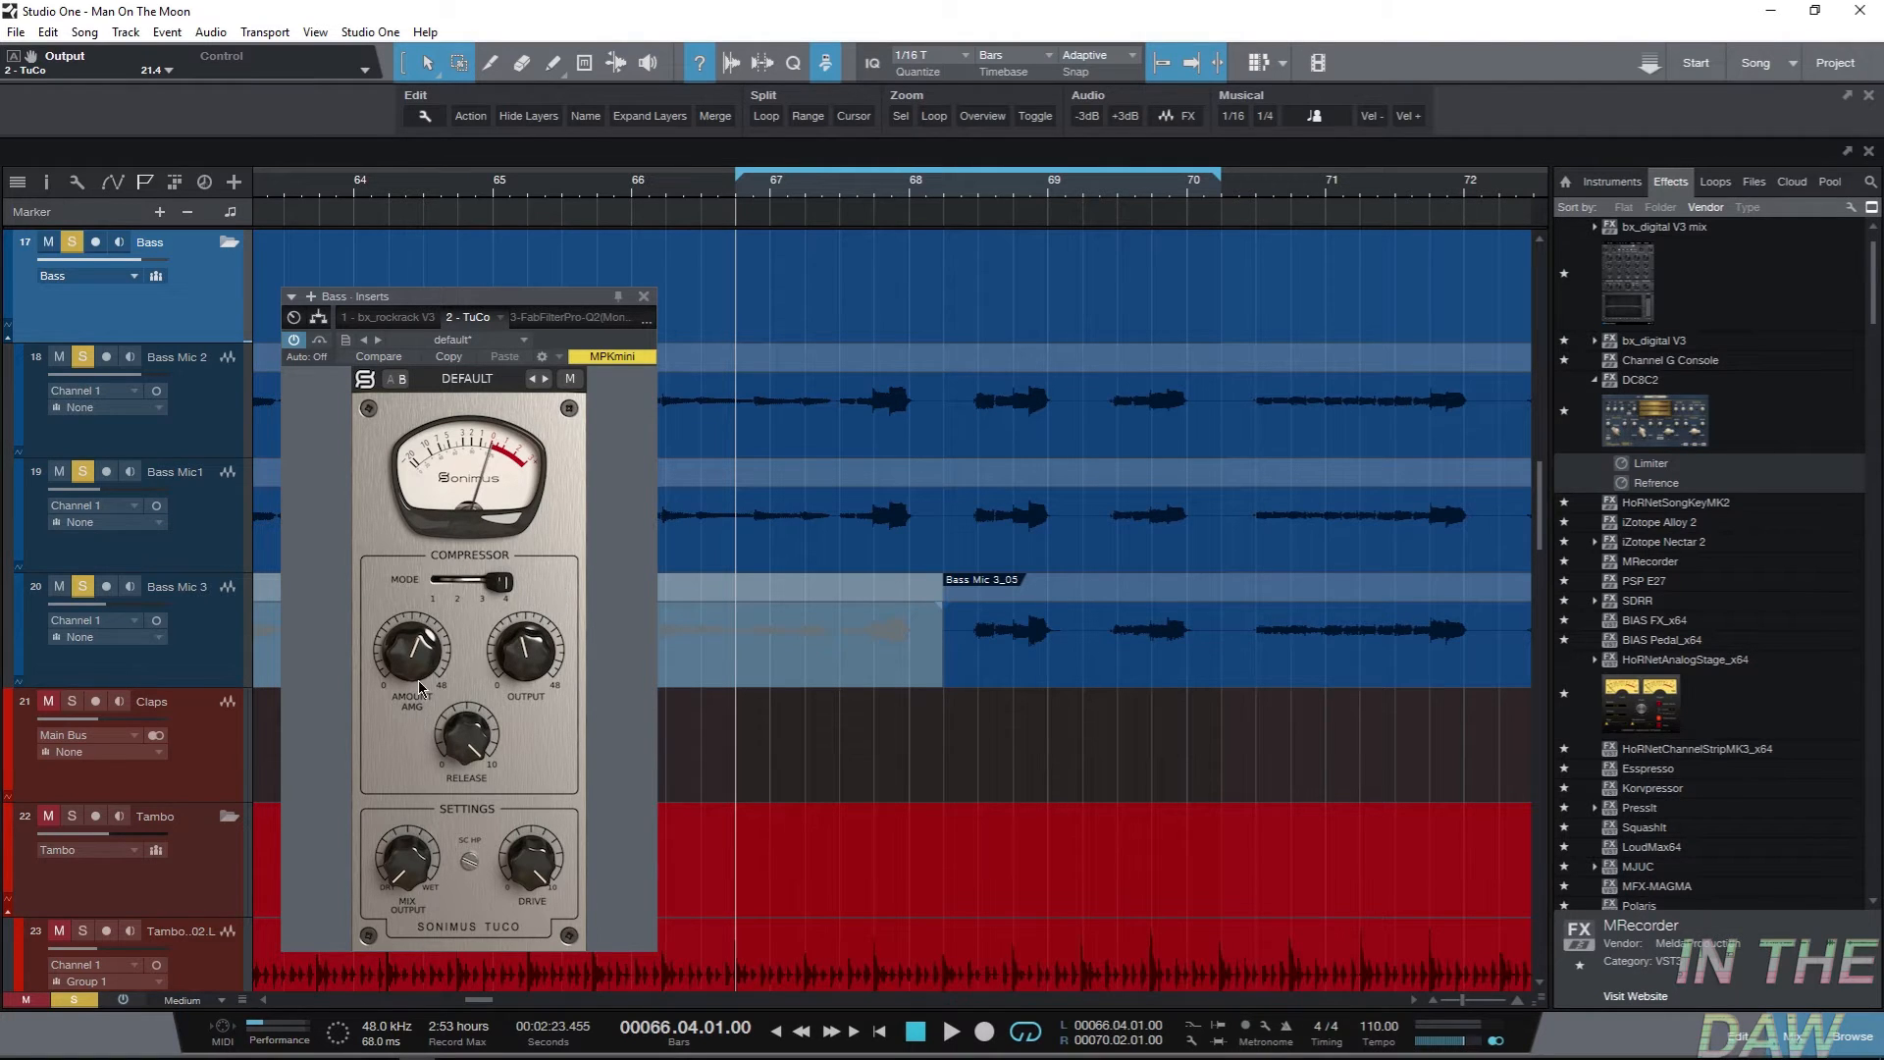
pyautogui.moveTo(408, 887); pyautogui.dragTo(419, 811)
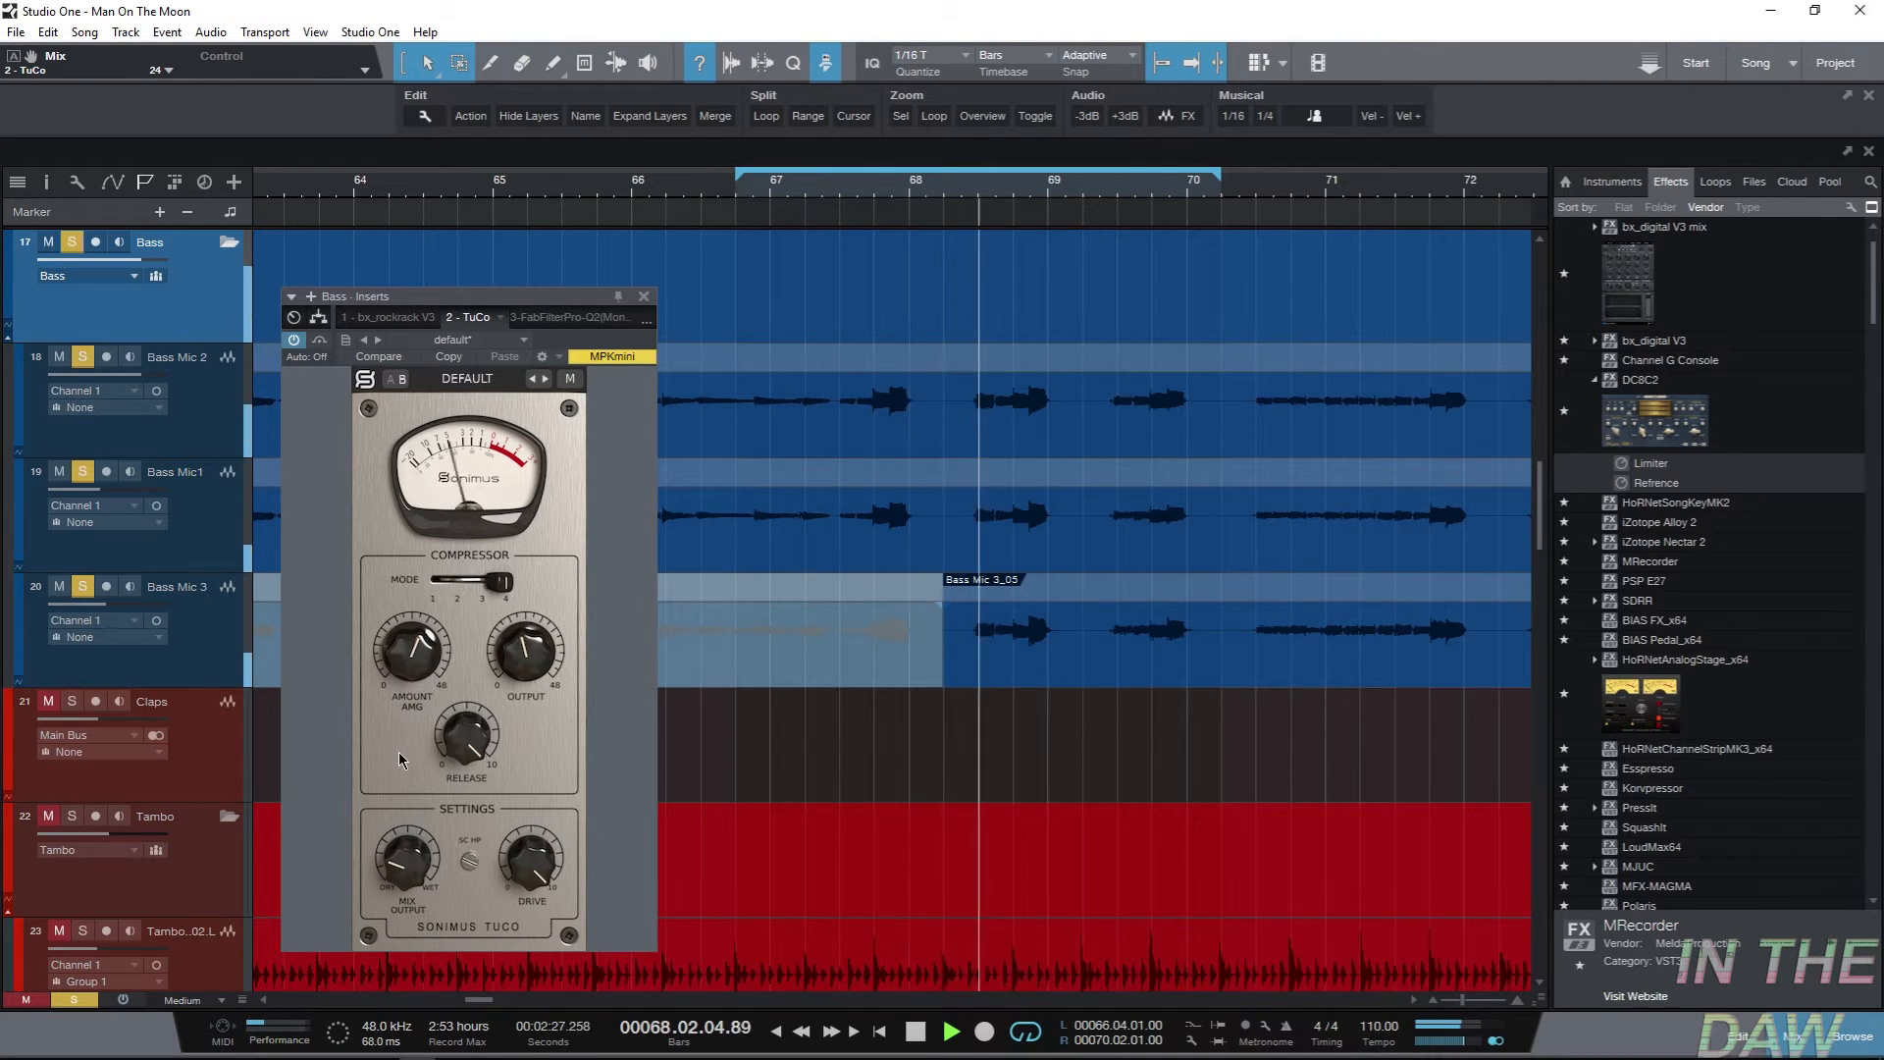
pyautogui.click(295, 342)
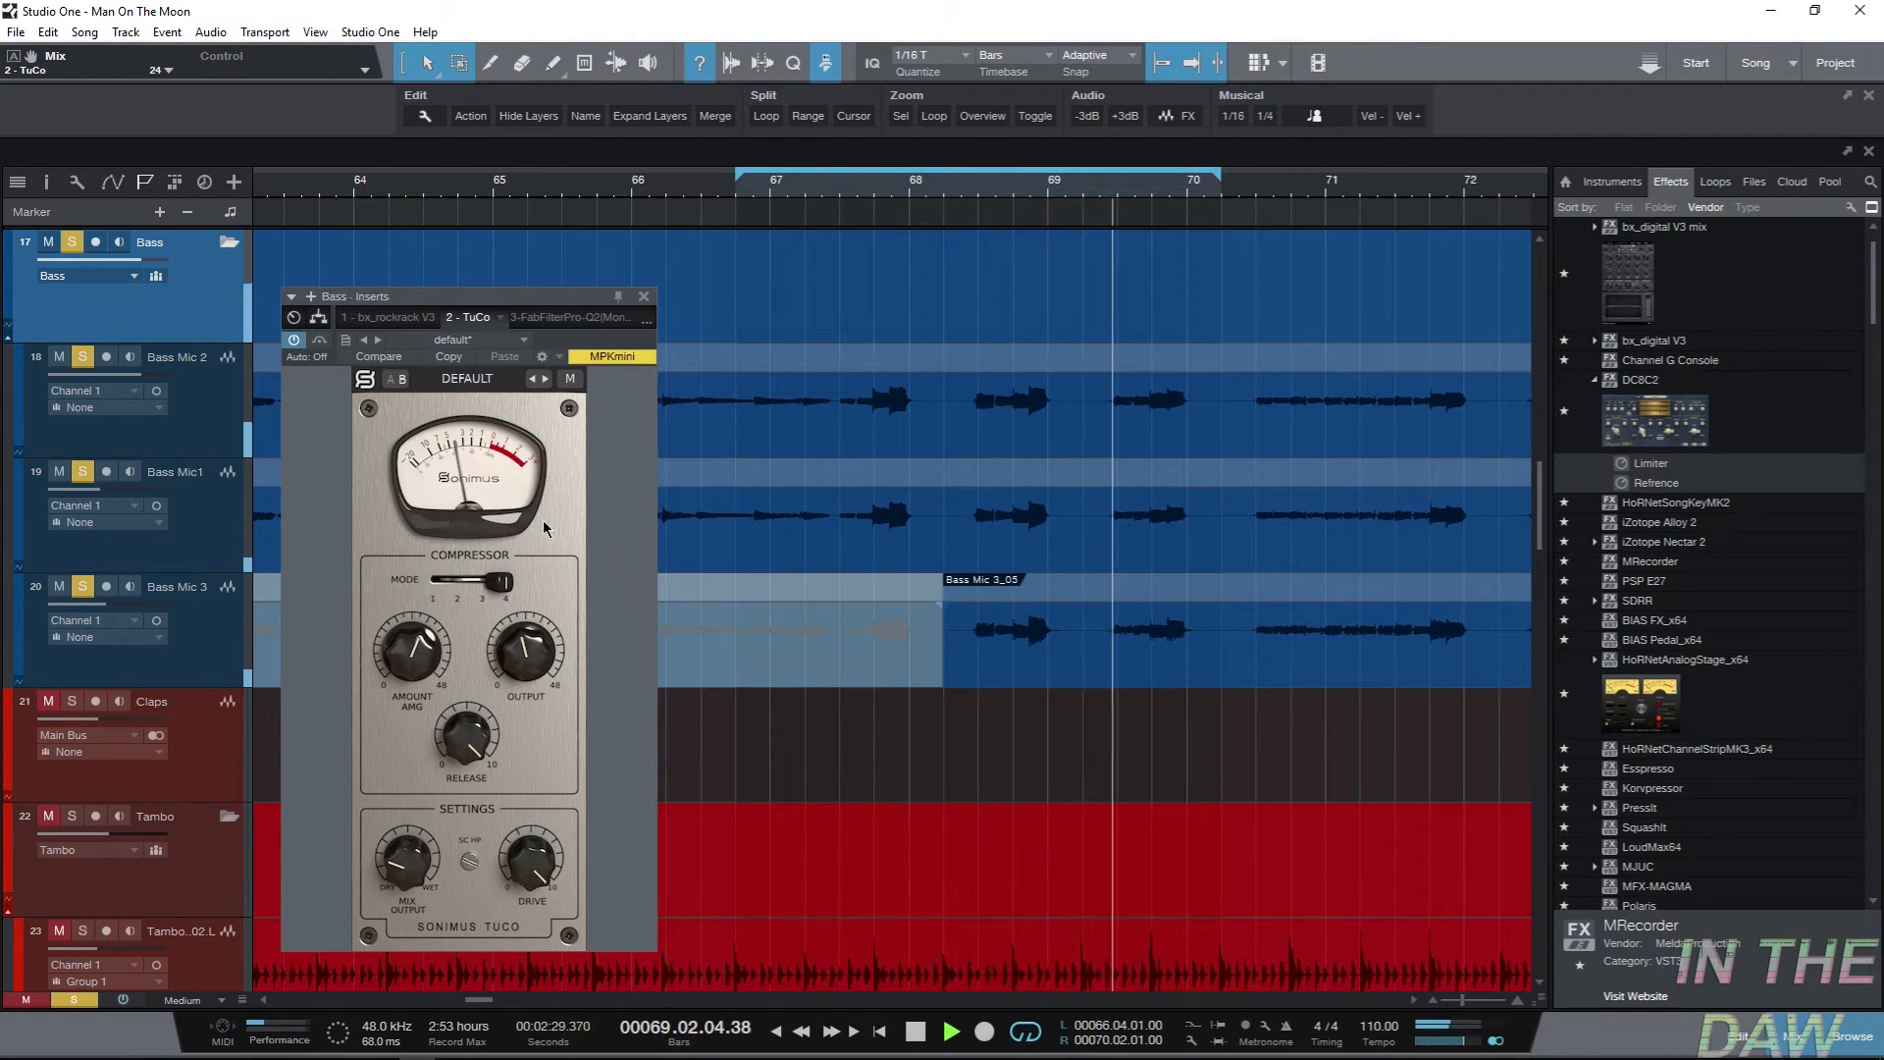
pyautogui.press('space')
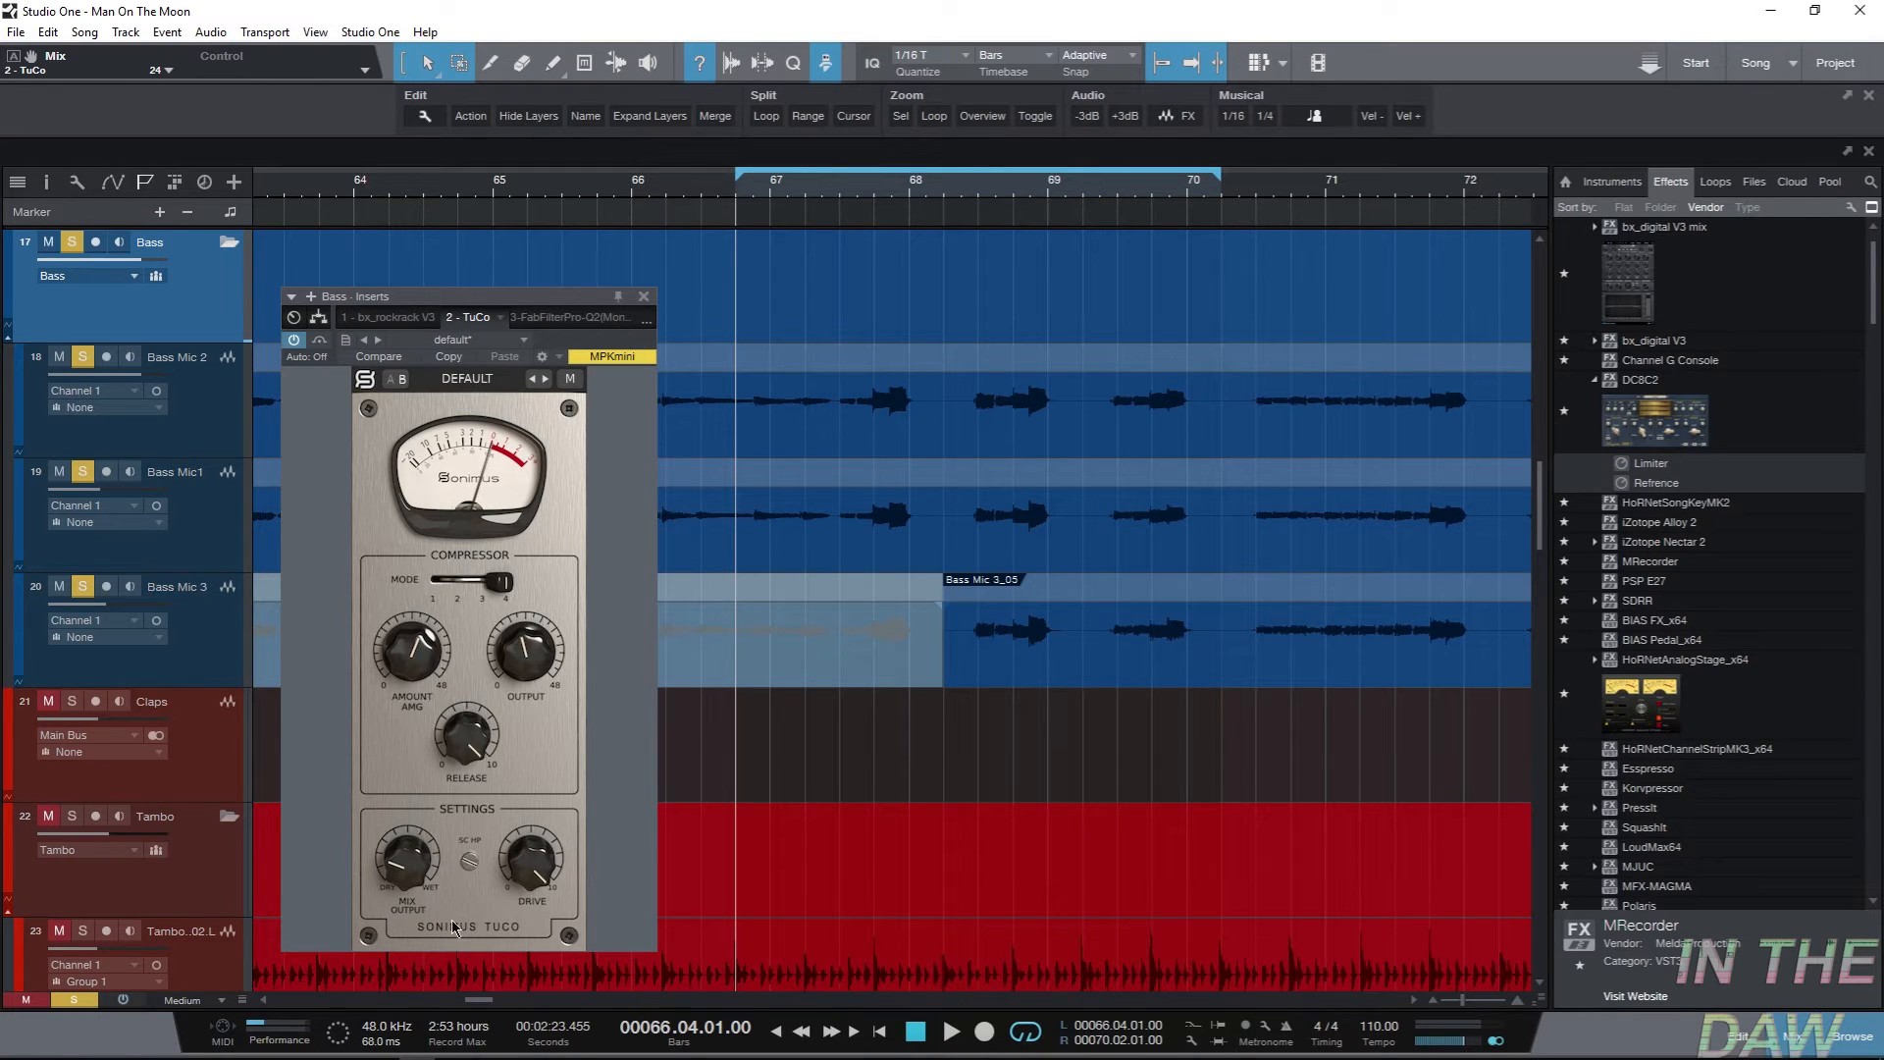
pyautogui.click(400, 912)
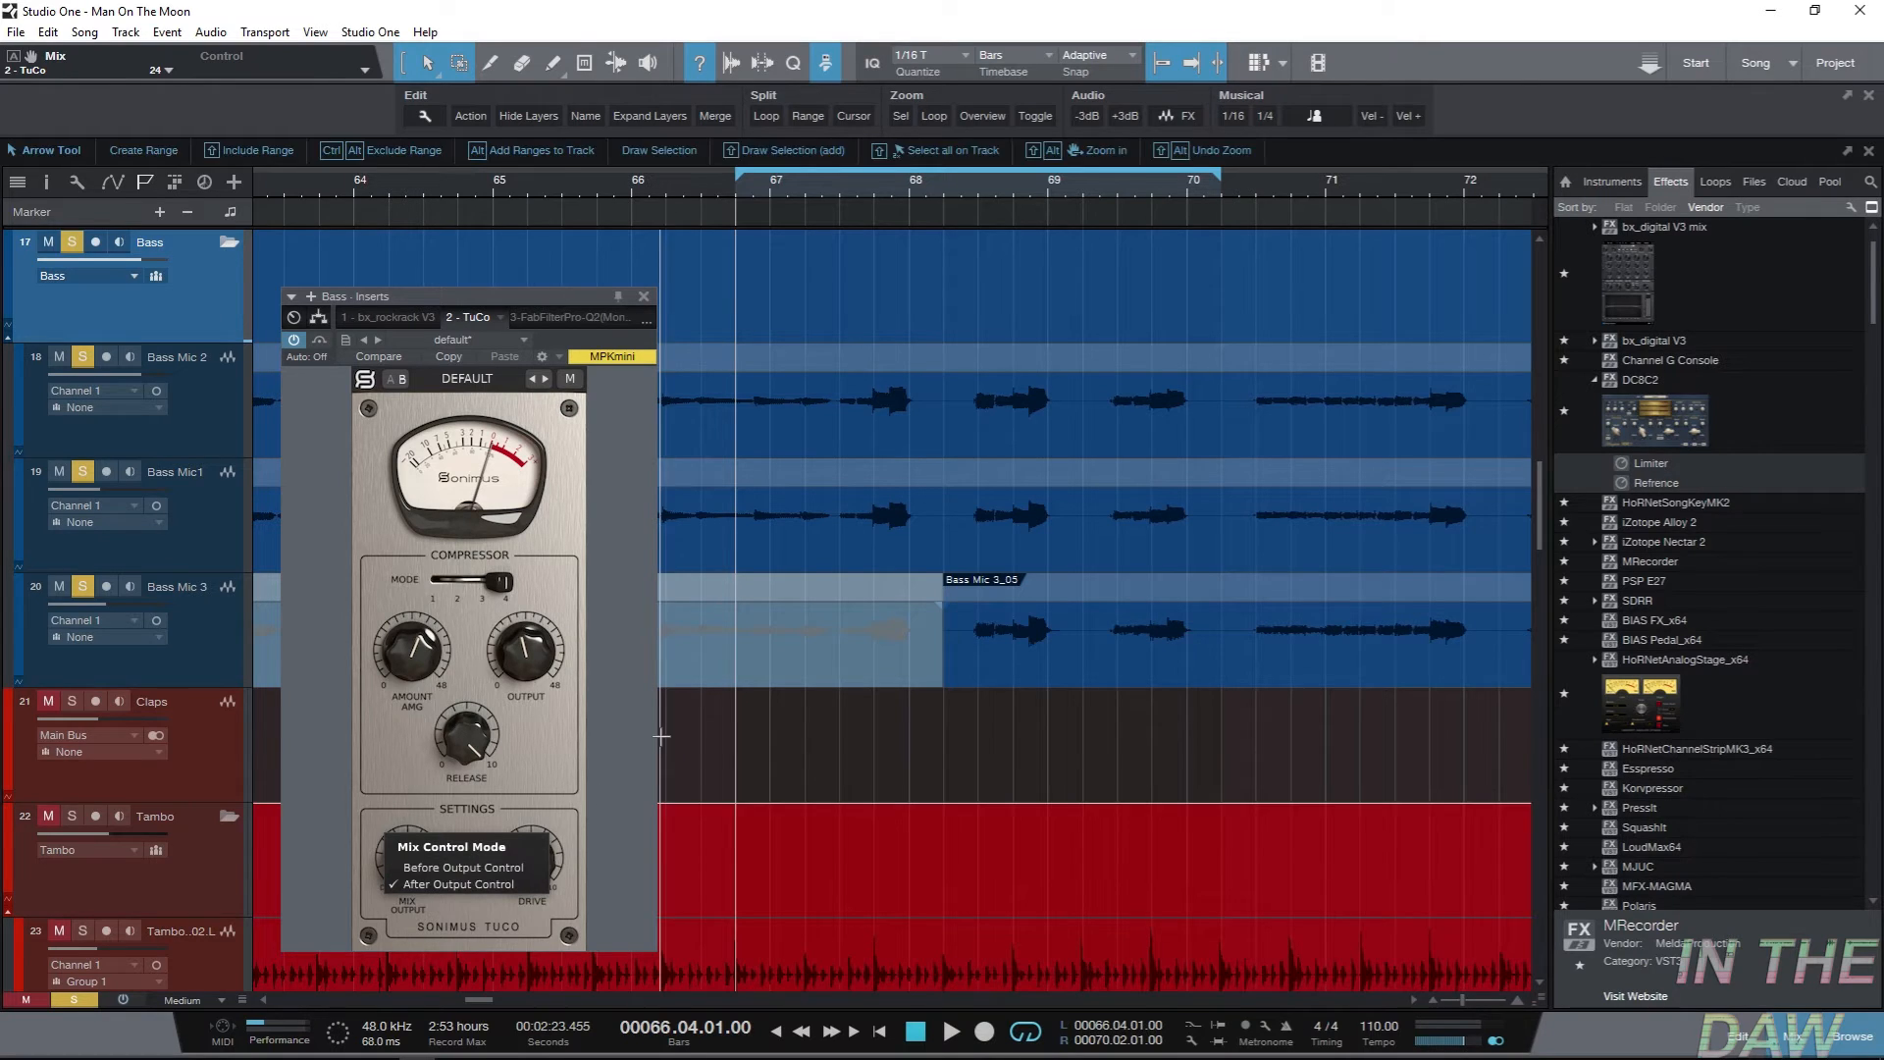
pyautogui.click(604, 793)
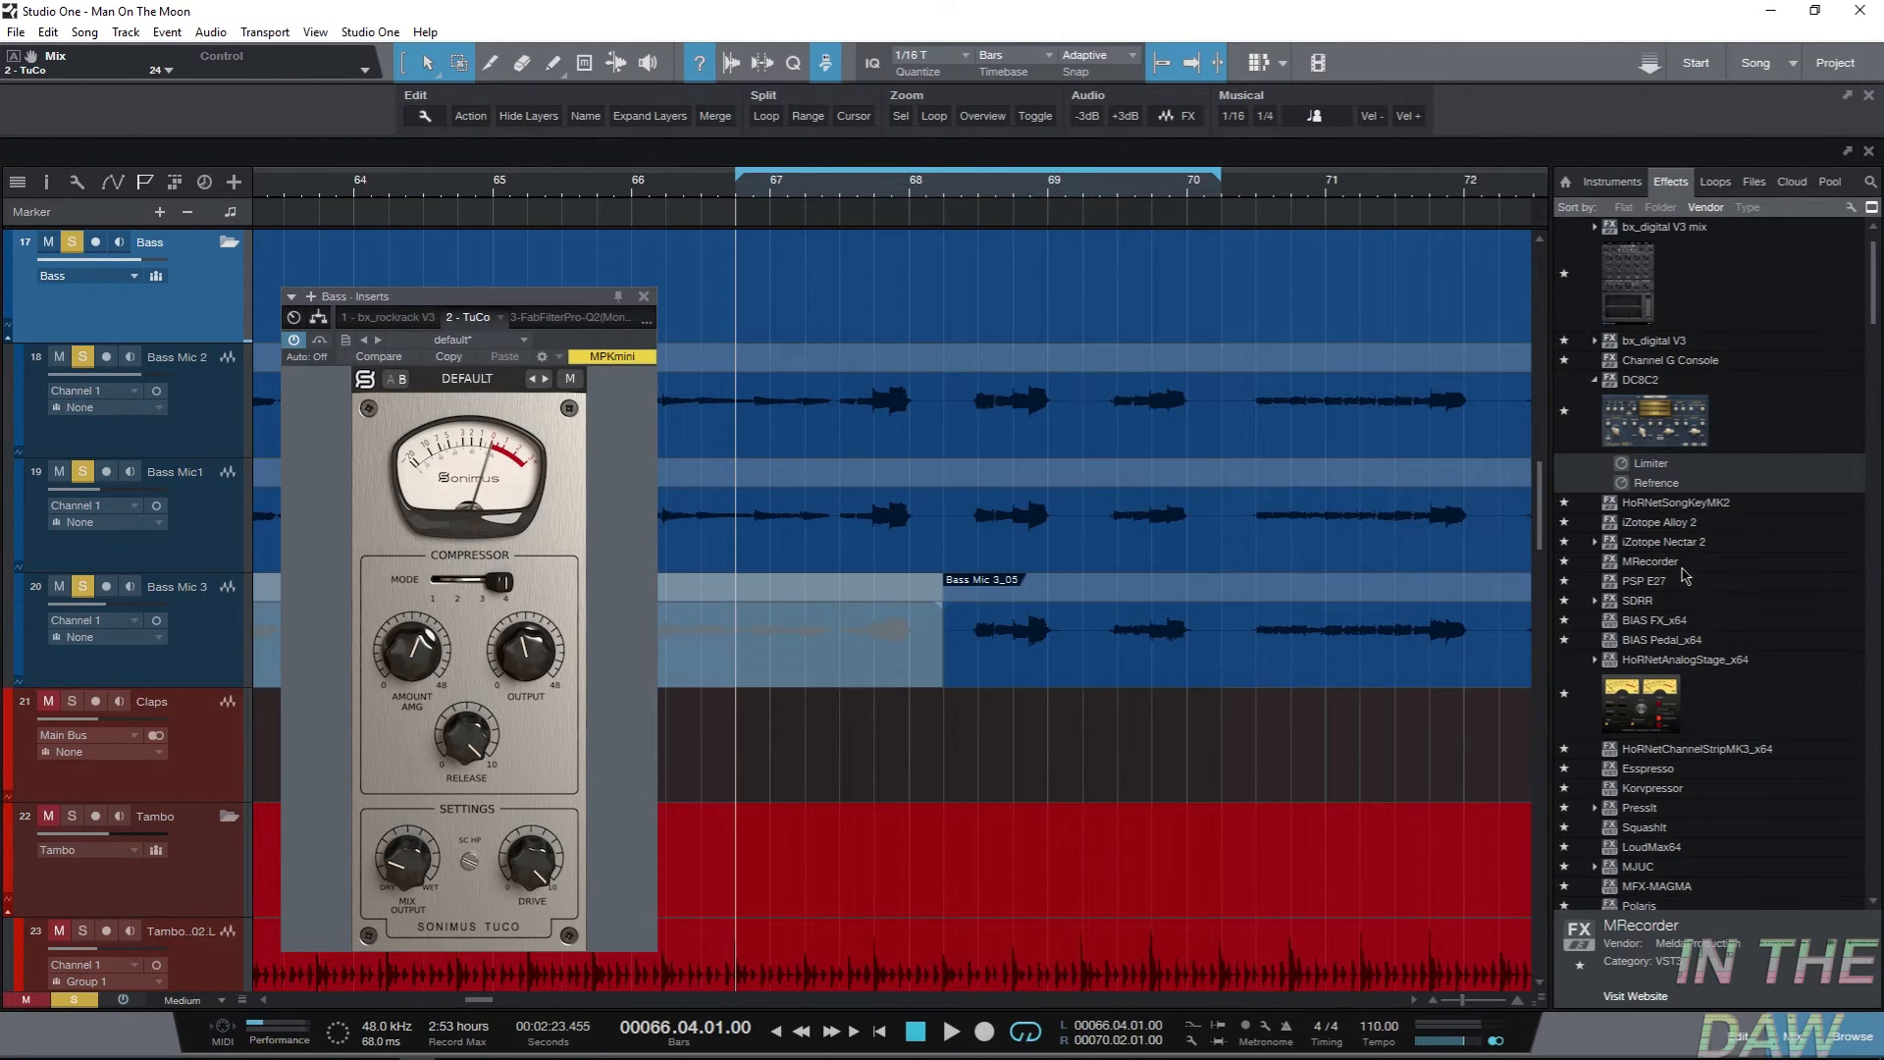
# Insert Sonimus Satson Channel after TuCo on the Bass channel, set its Gain to -1.12 dB, and audition the loop.
pyautogui.scroll(-5, 1675, 416)
pyautogui.scroll(-15, 1675, 416)
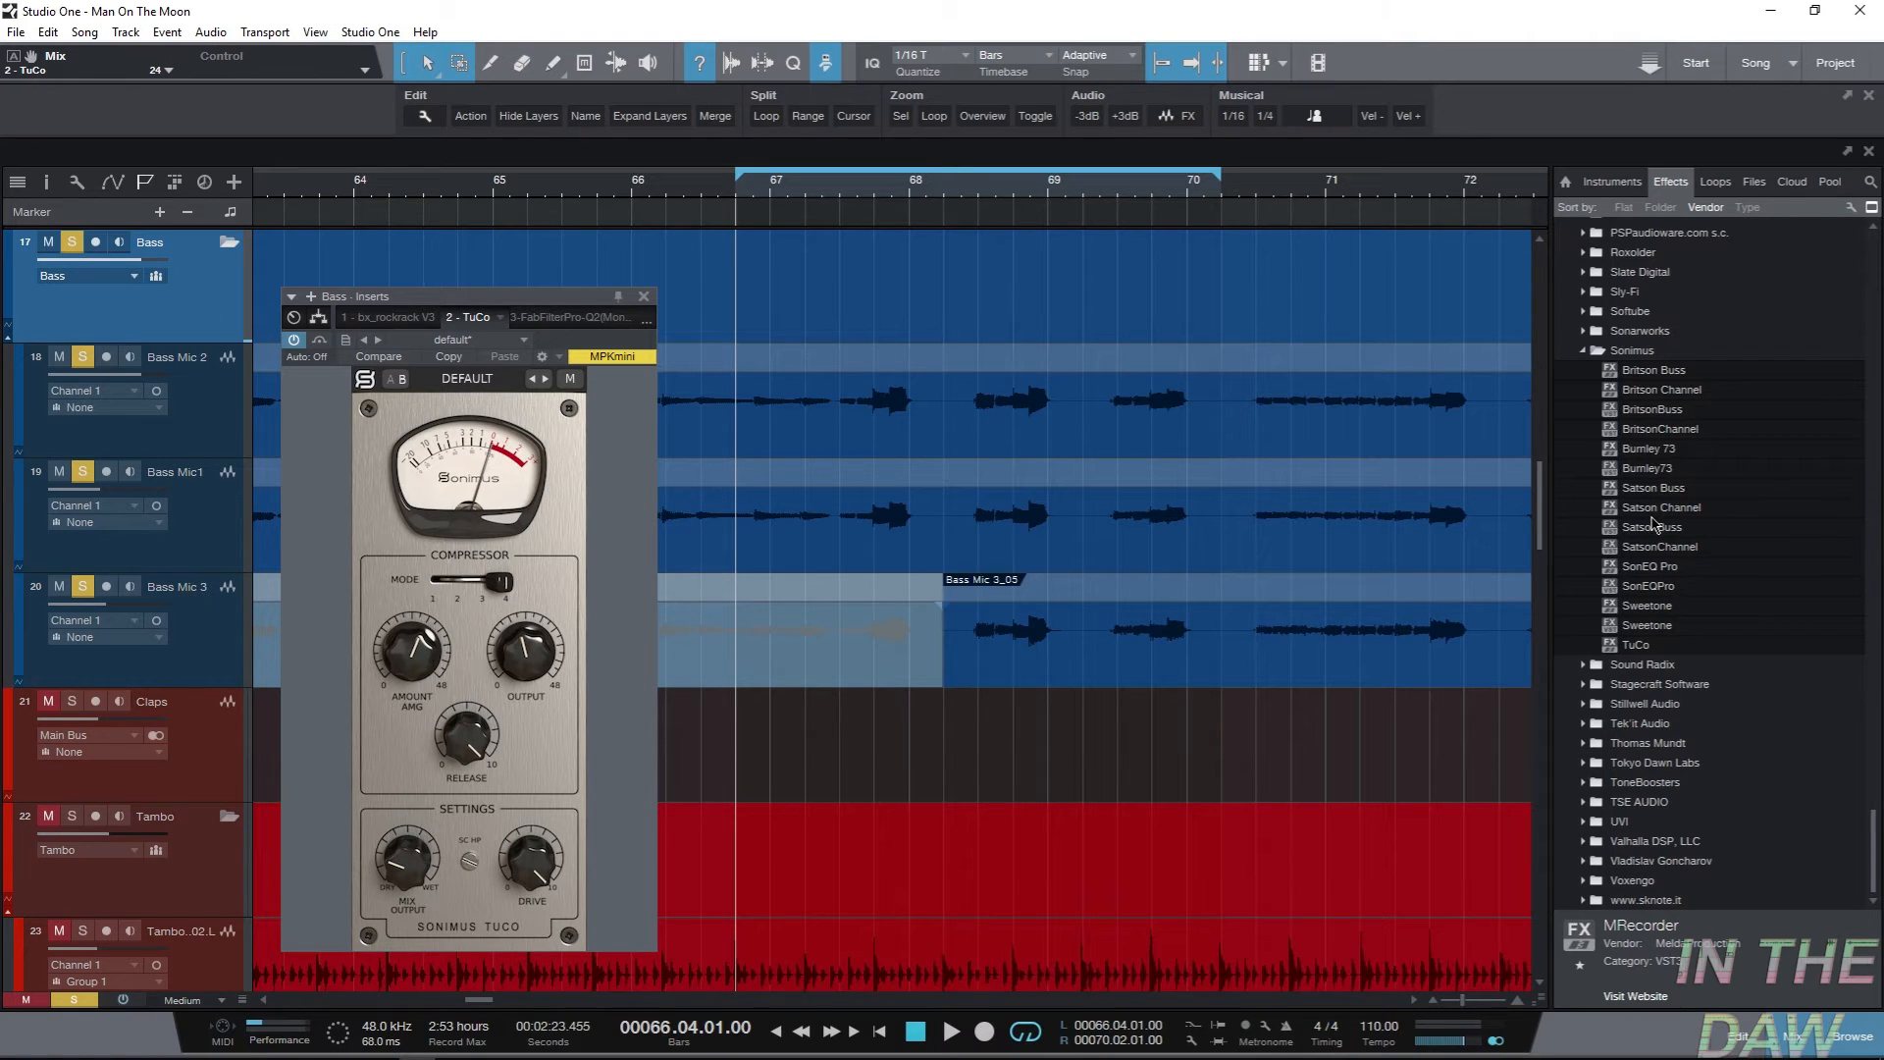
pyautogui.moveTo(1655, 517); pyautogui.dragTo(518, 322)
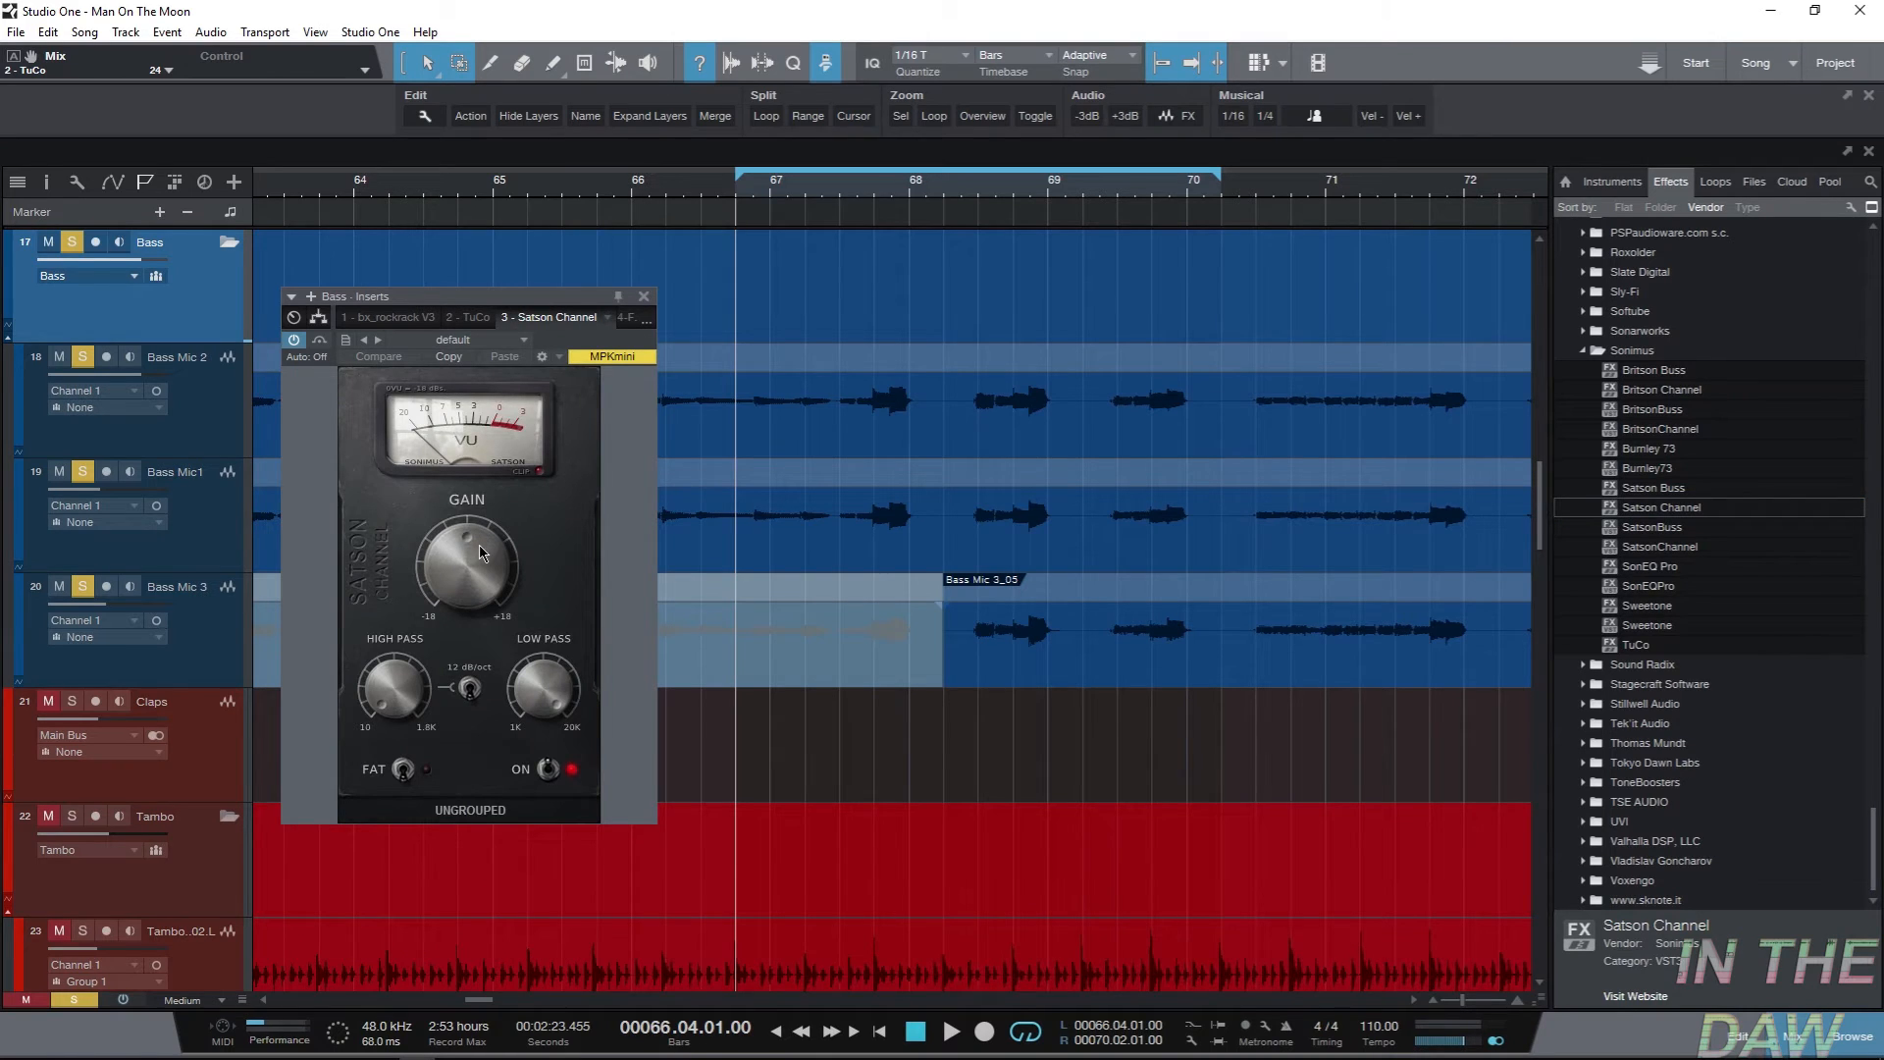
pyautogui.moveTo(480, 553); pyautogui.dragTo(480, 562)
pyautogui.press('space')
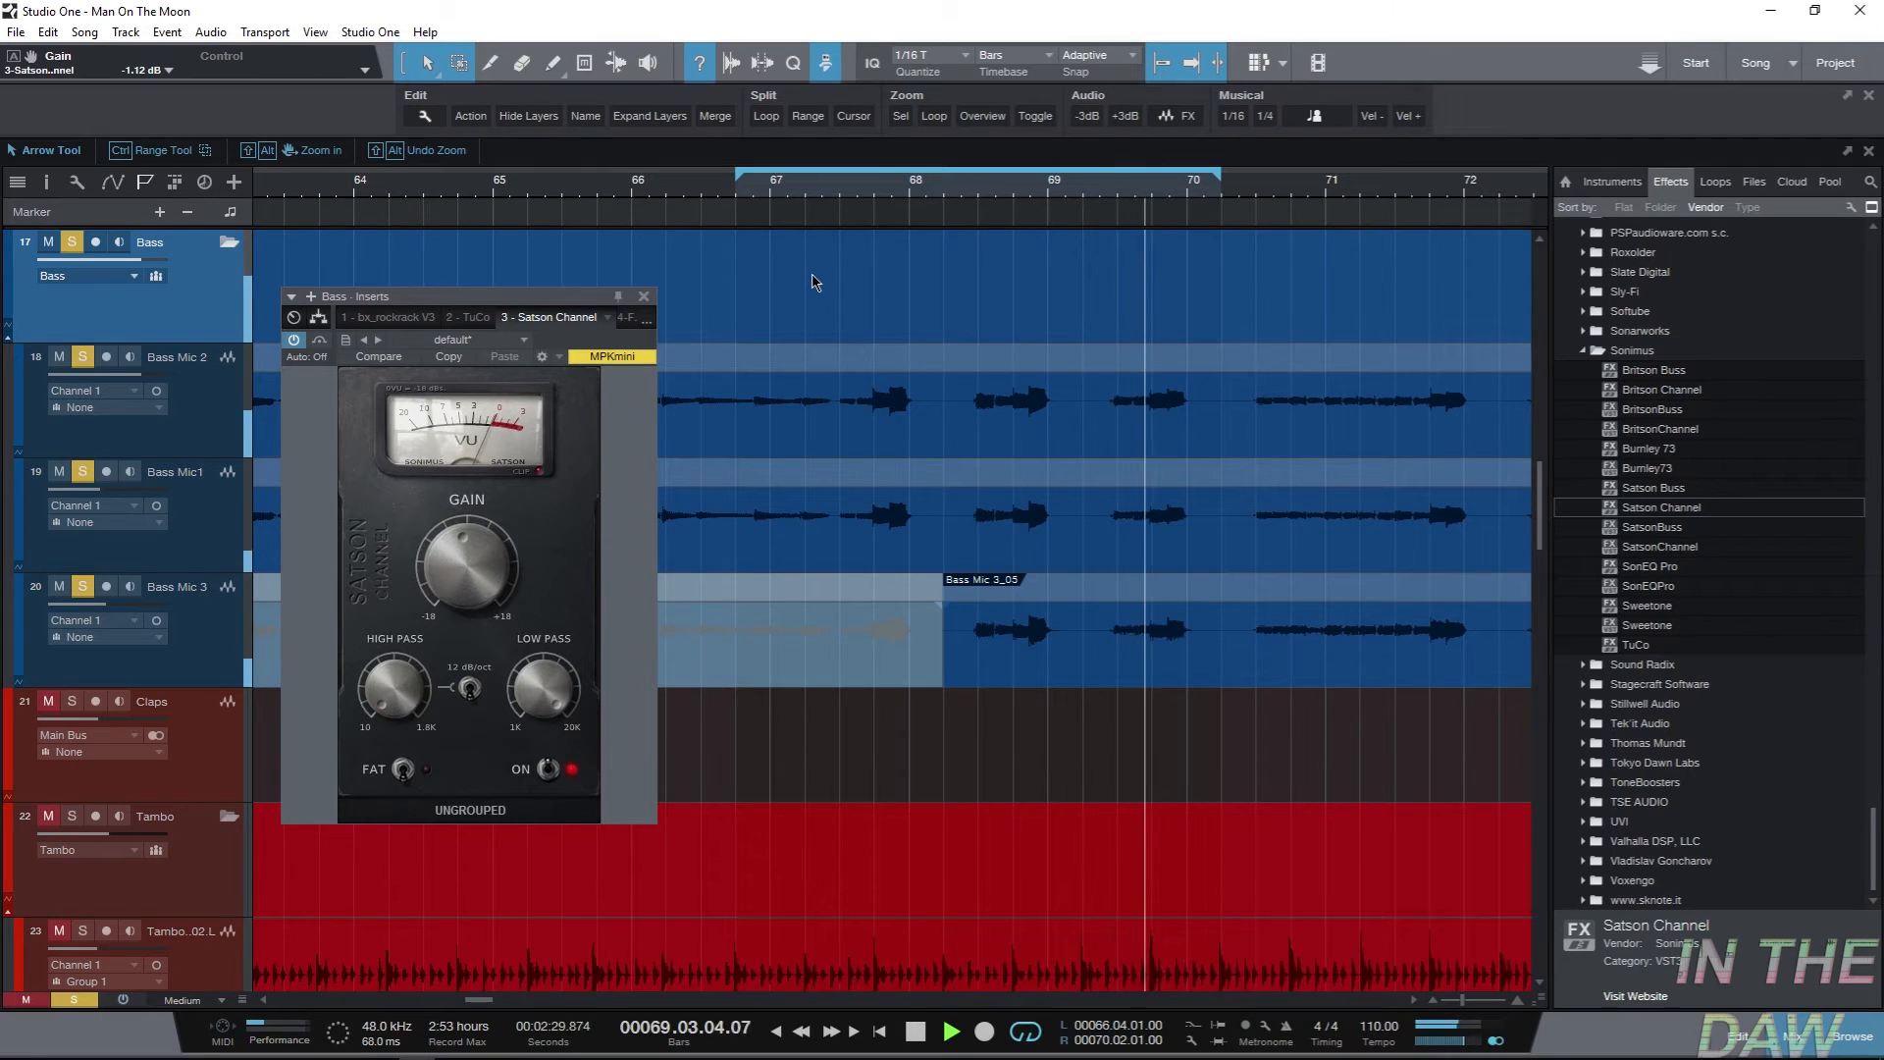
pyautogui.press('space')
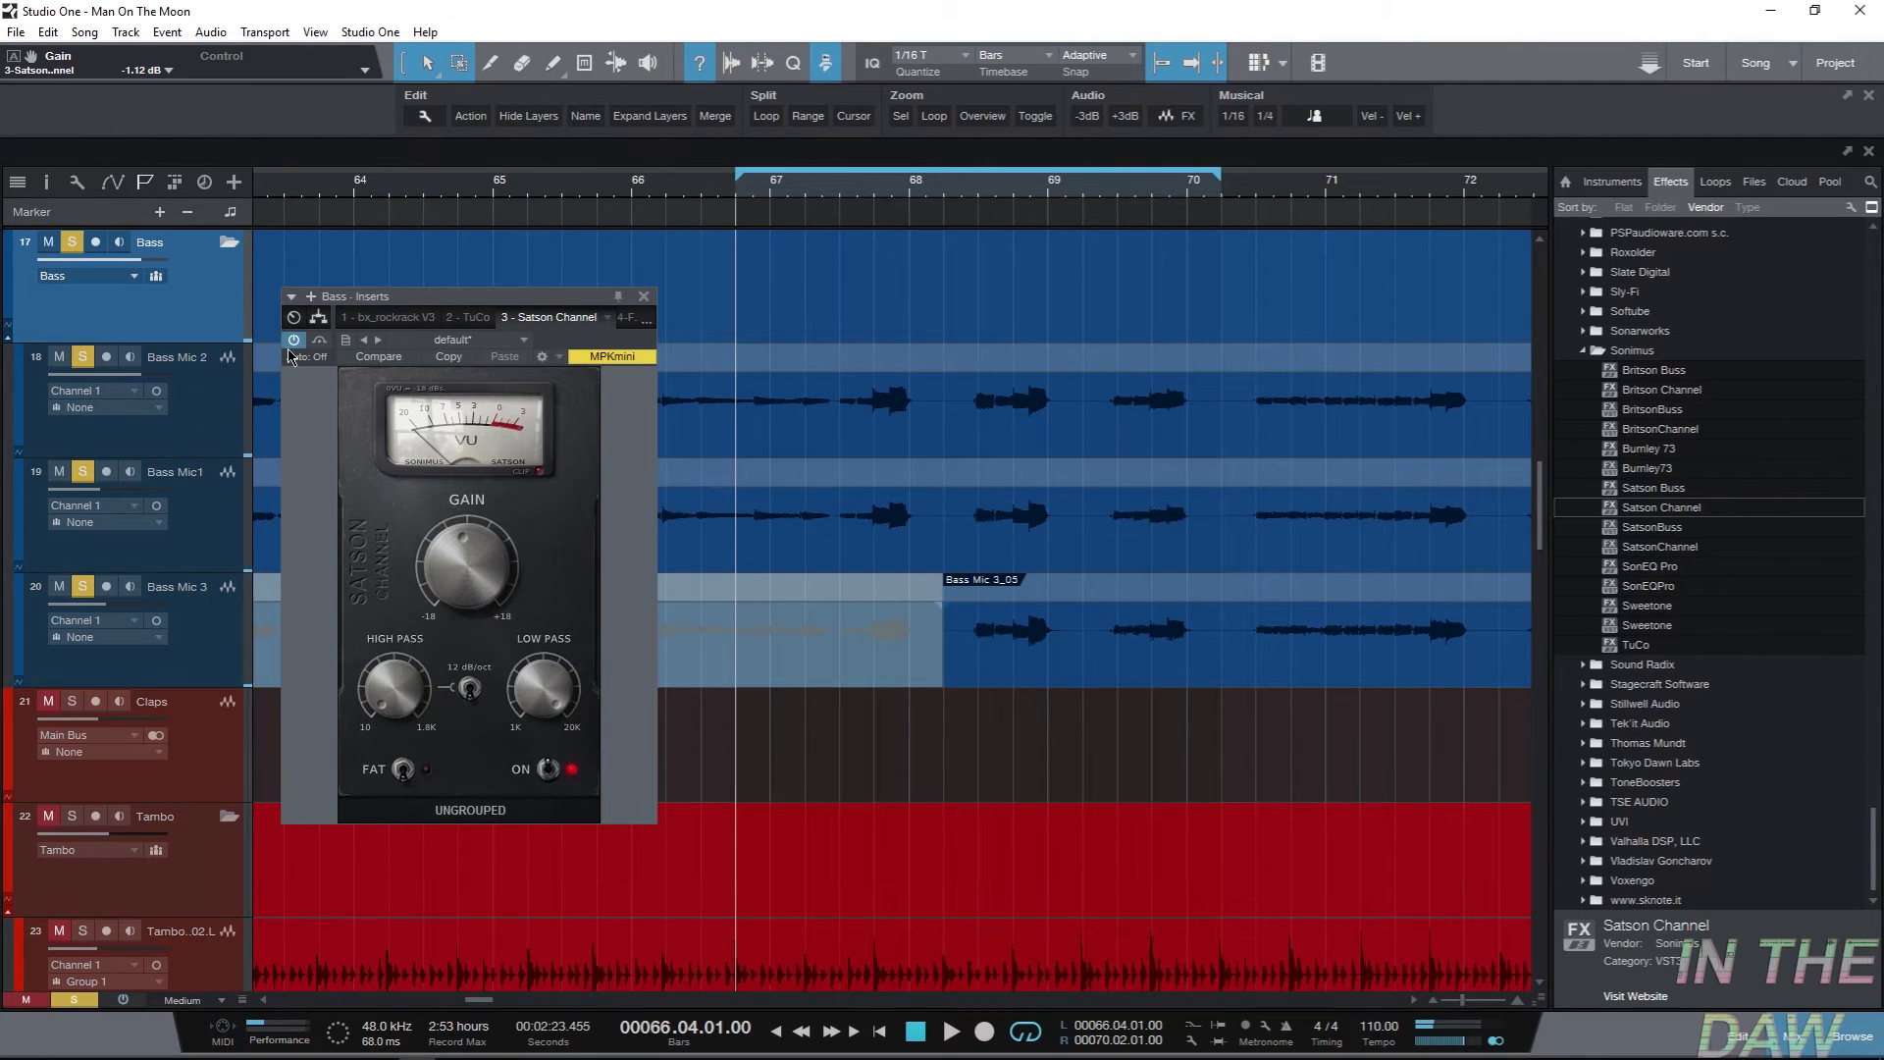
# Return to TuCo in the Bass inserts and play the loop with the compressor bypassed.
pyautogui.click(463, 319)
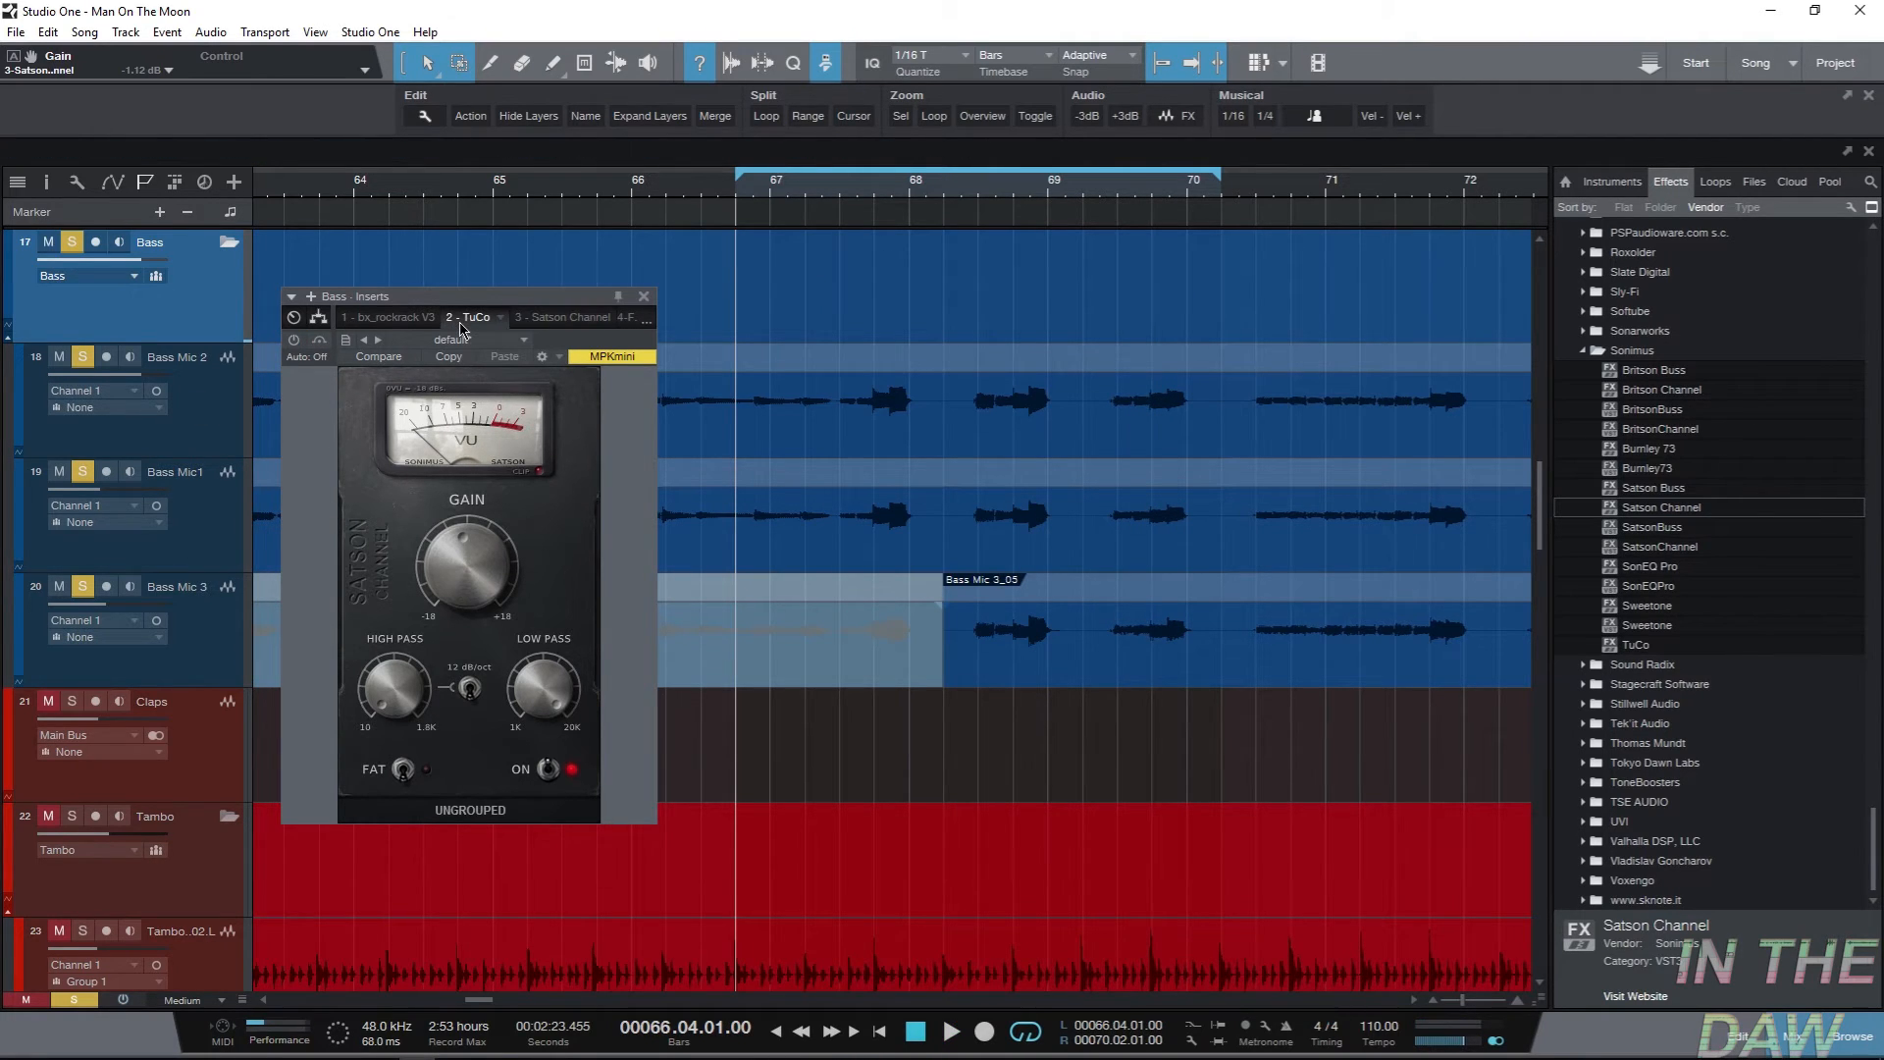
pyautogui.press('space')
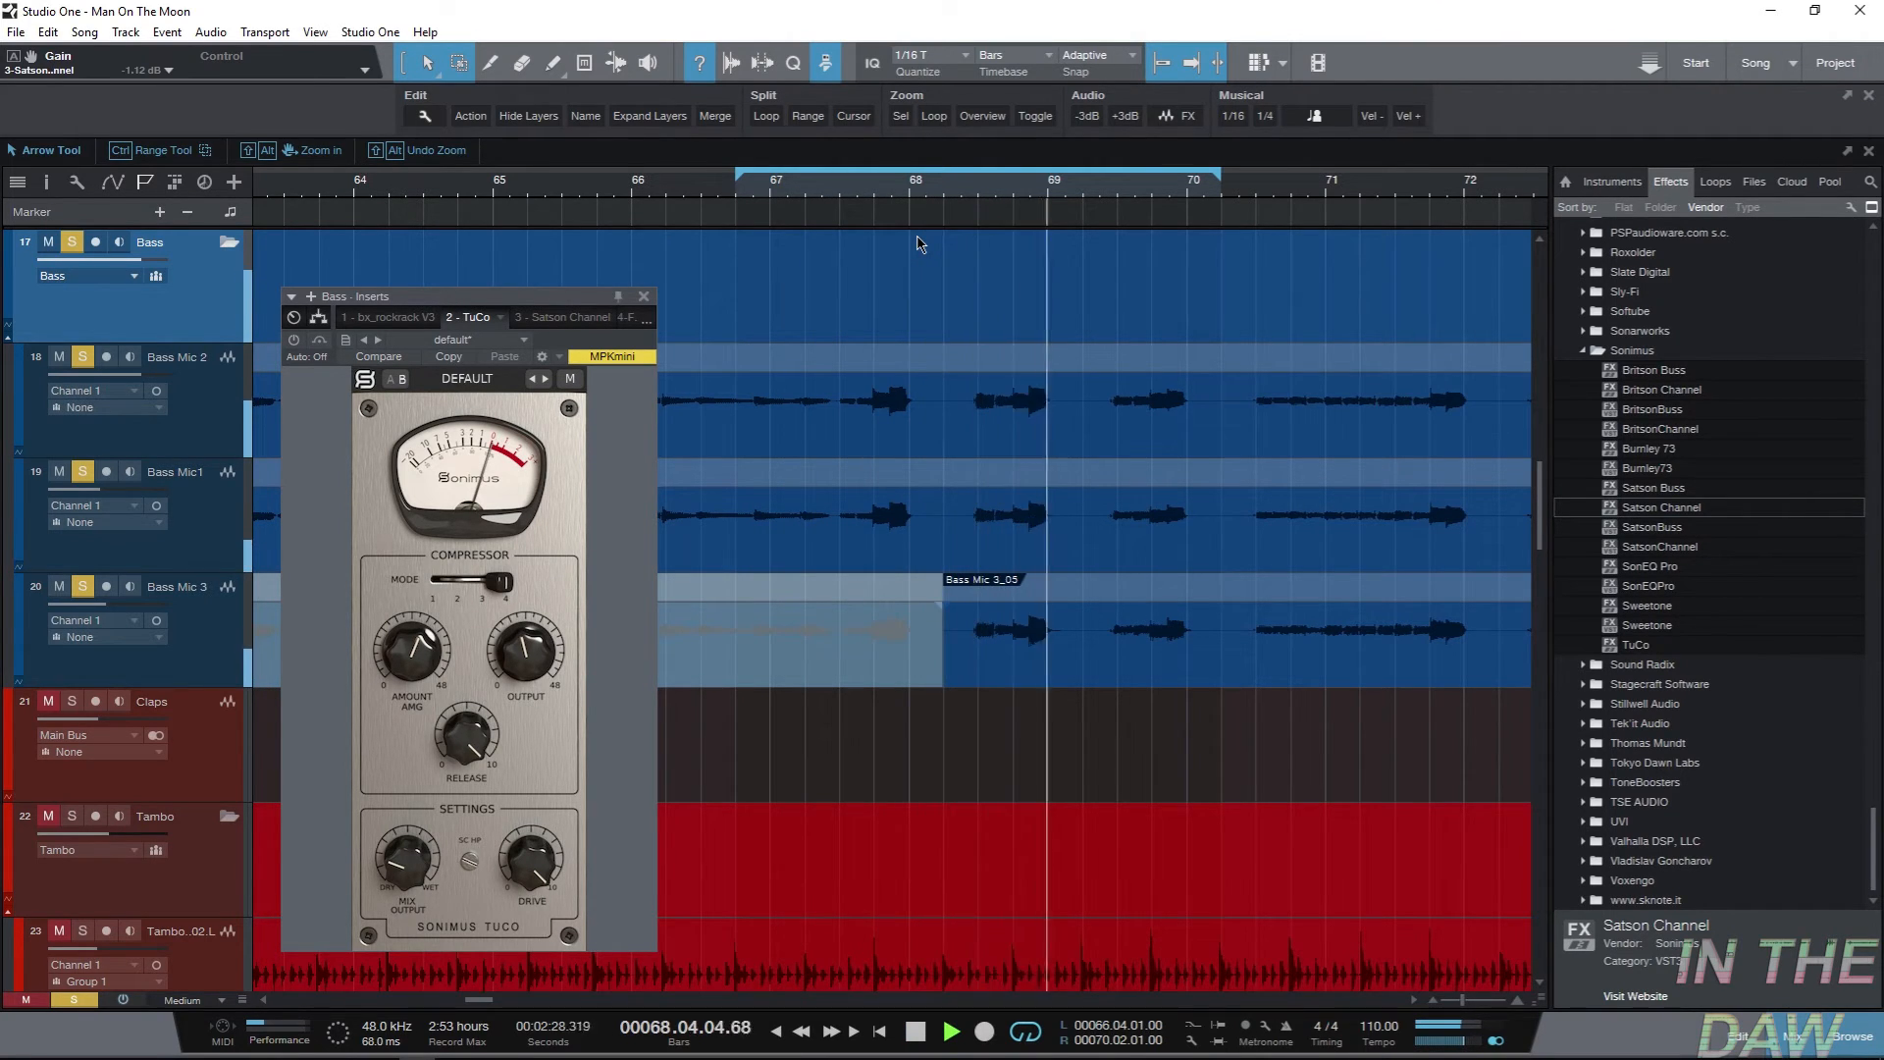
pyautogui.press('space')
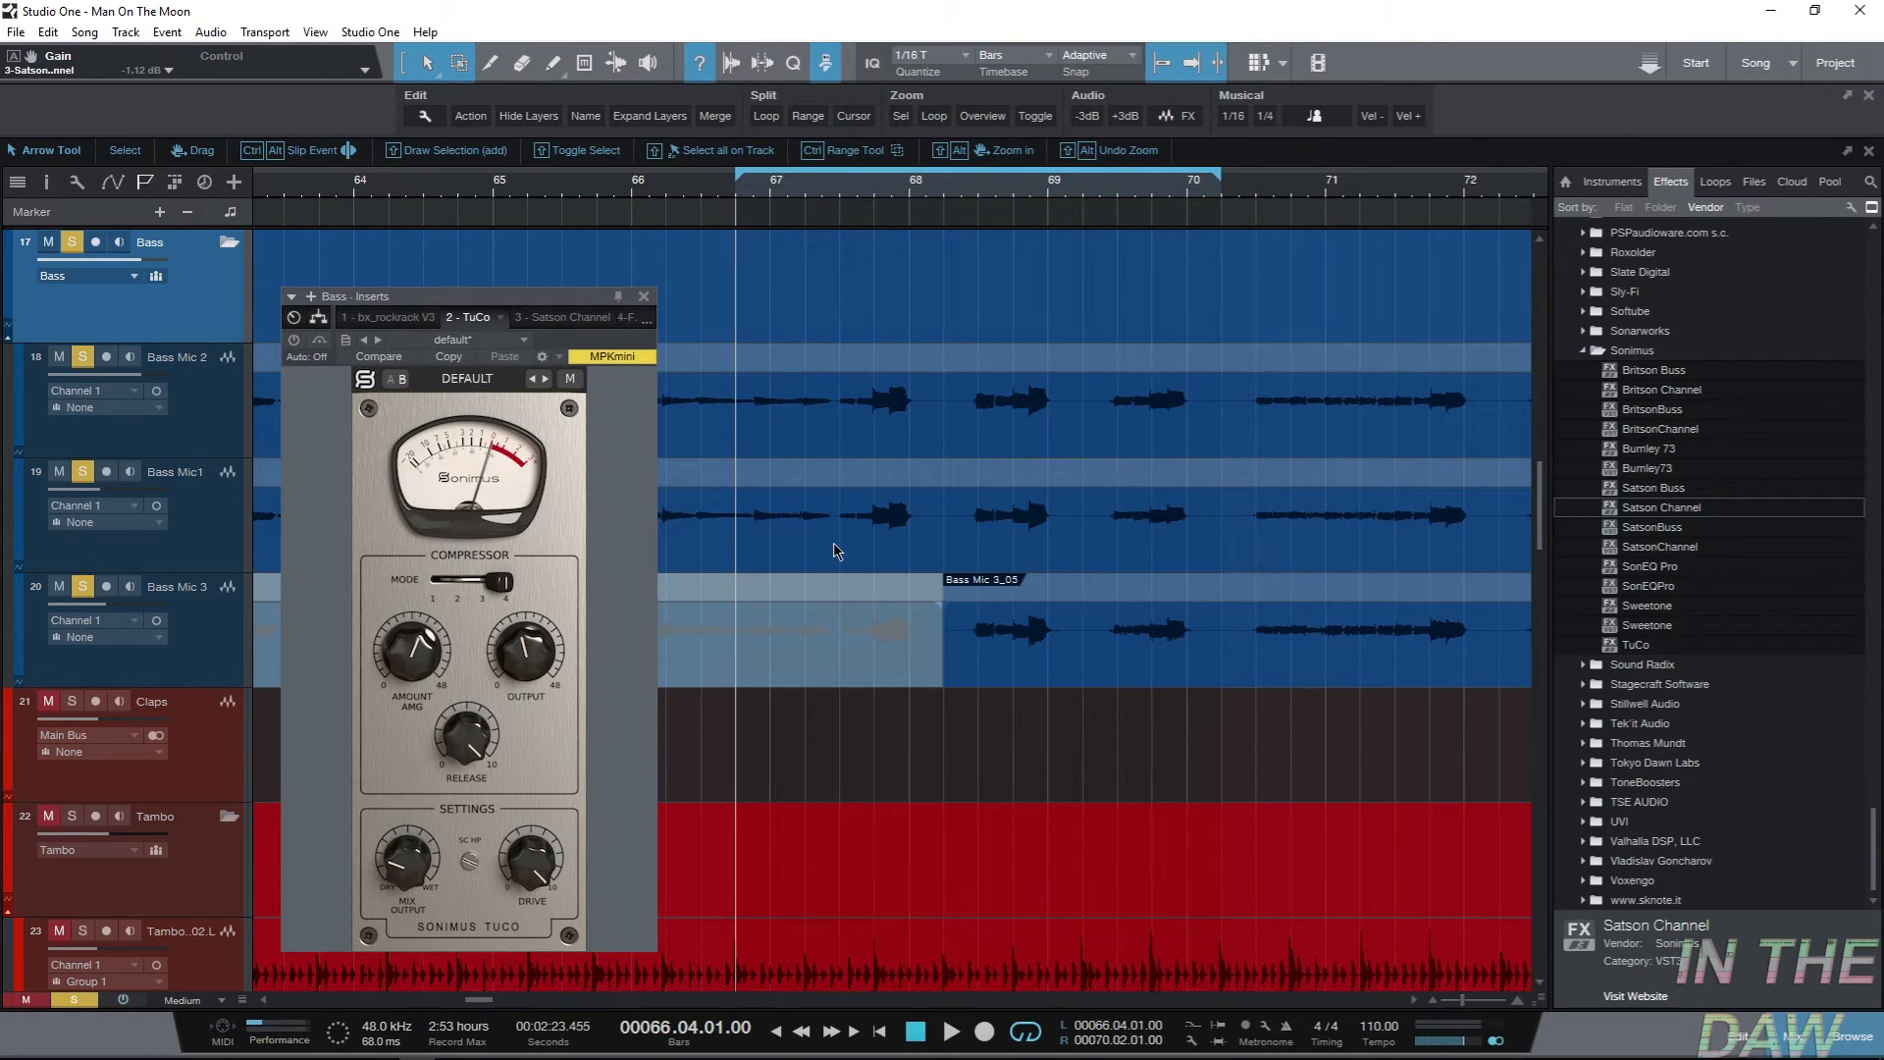
# Switch the Bass TuCo to its A setting, reactivate it, and close the Bass inserts window.
pyautogui.scroll(2, 751, 332)
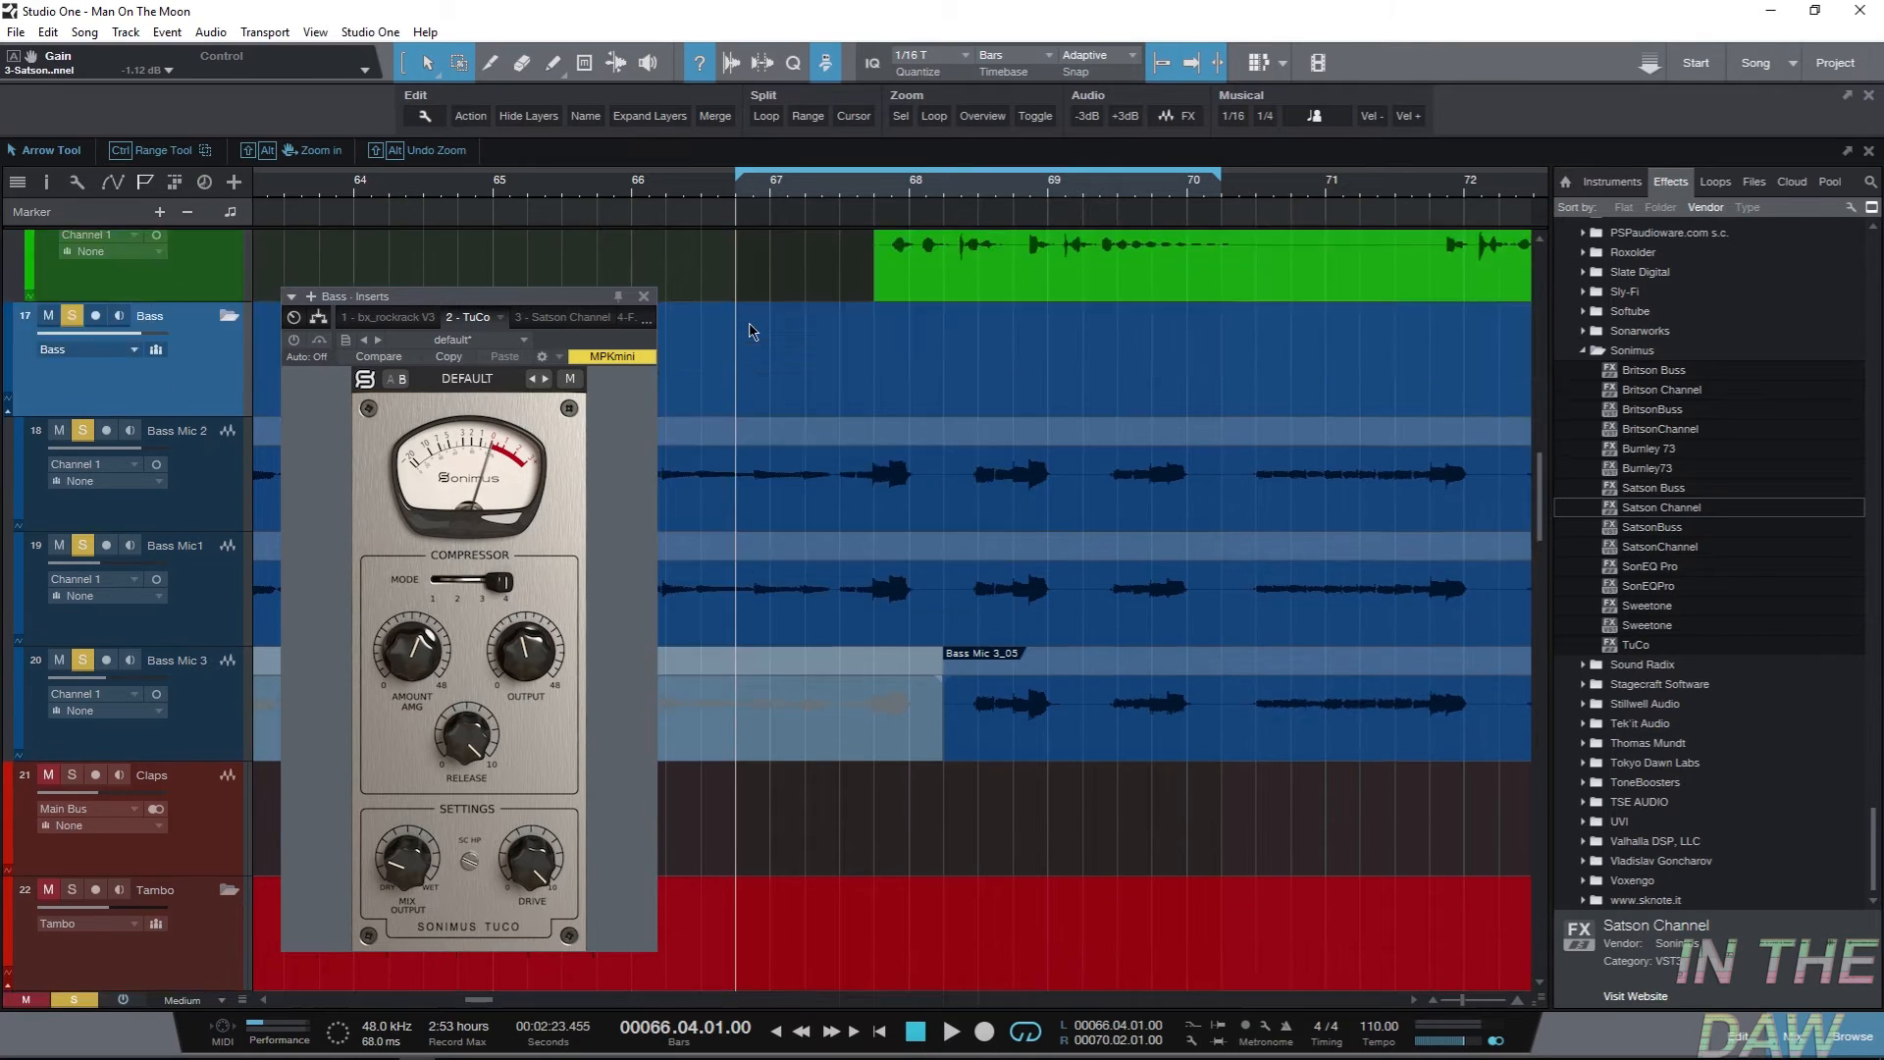
pyautogui.scroll(-3, 752, 332)
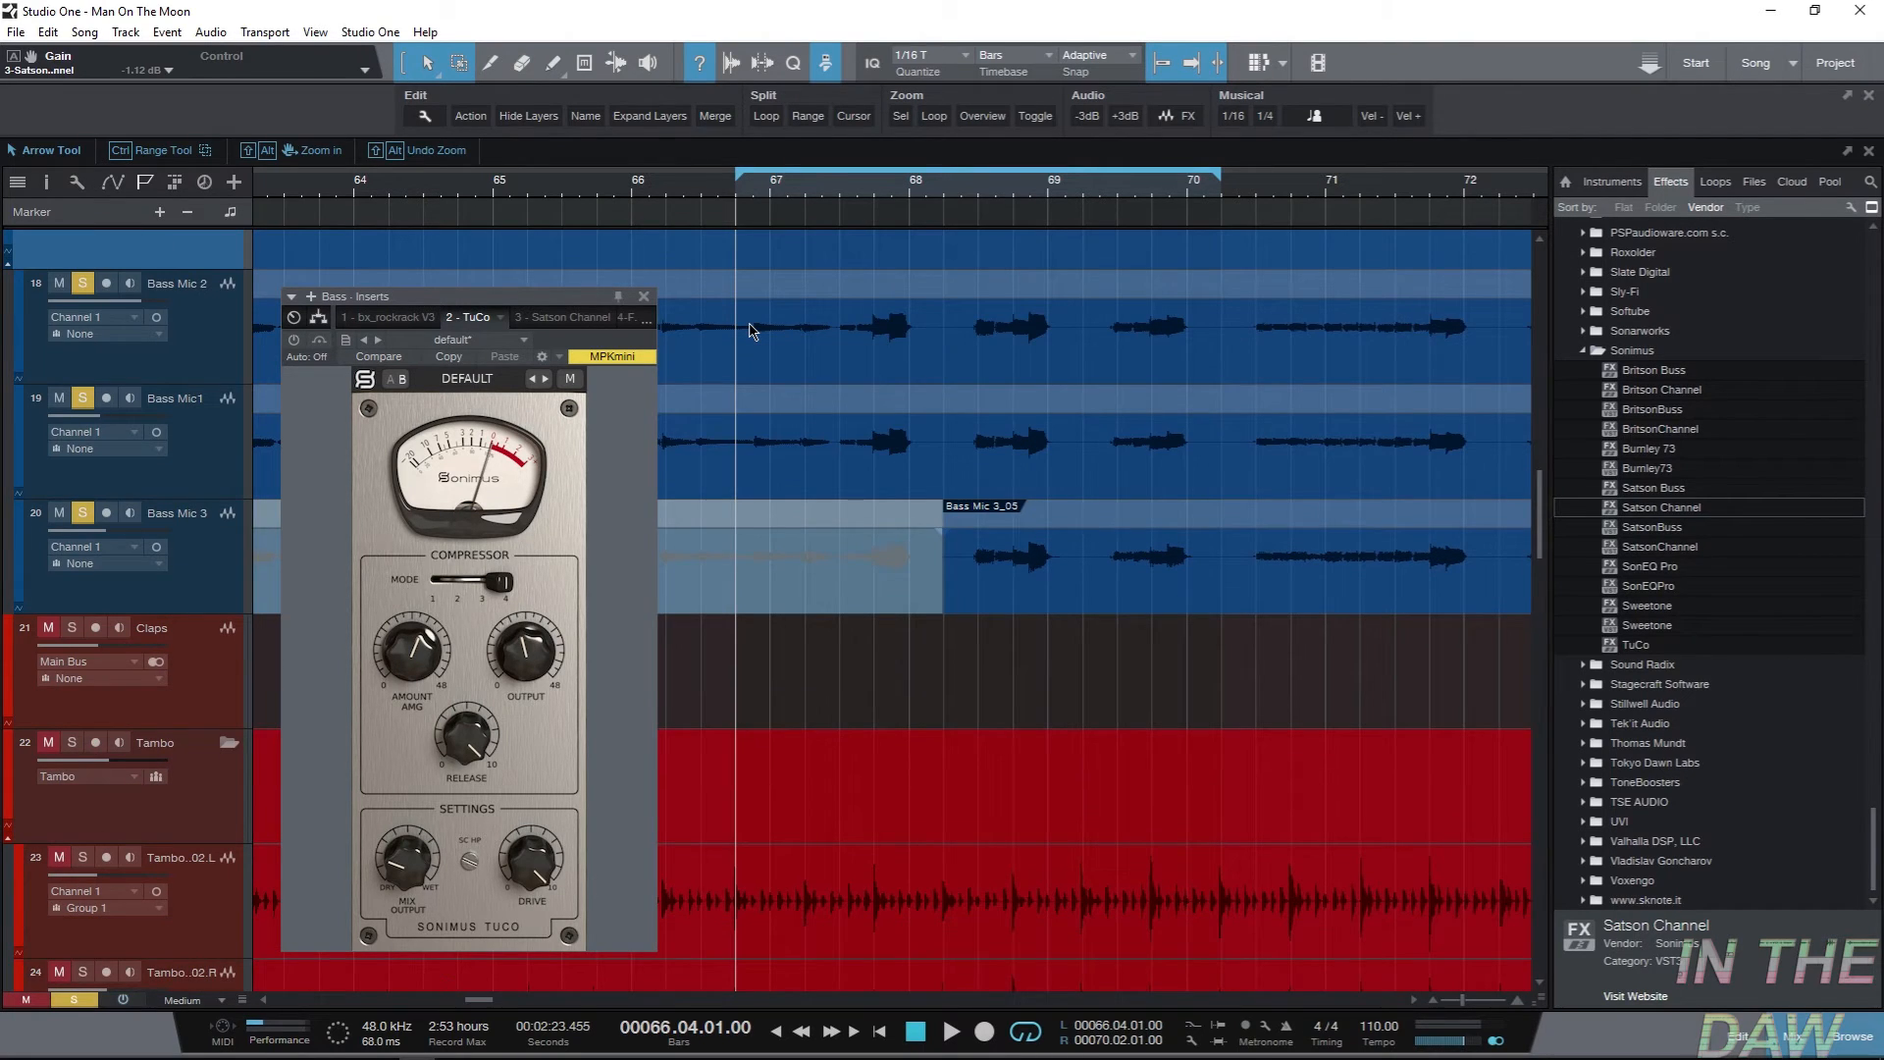
pyautogui.scroll(2, 874, 368)
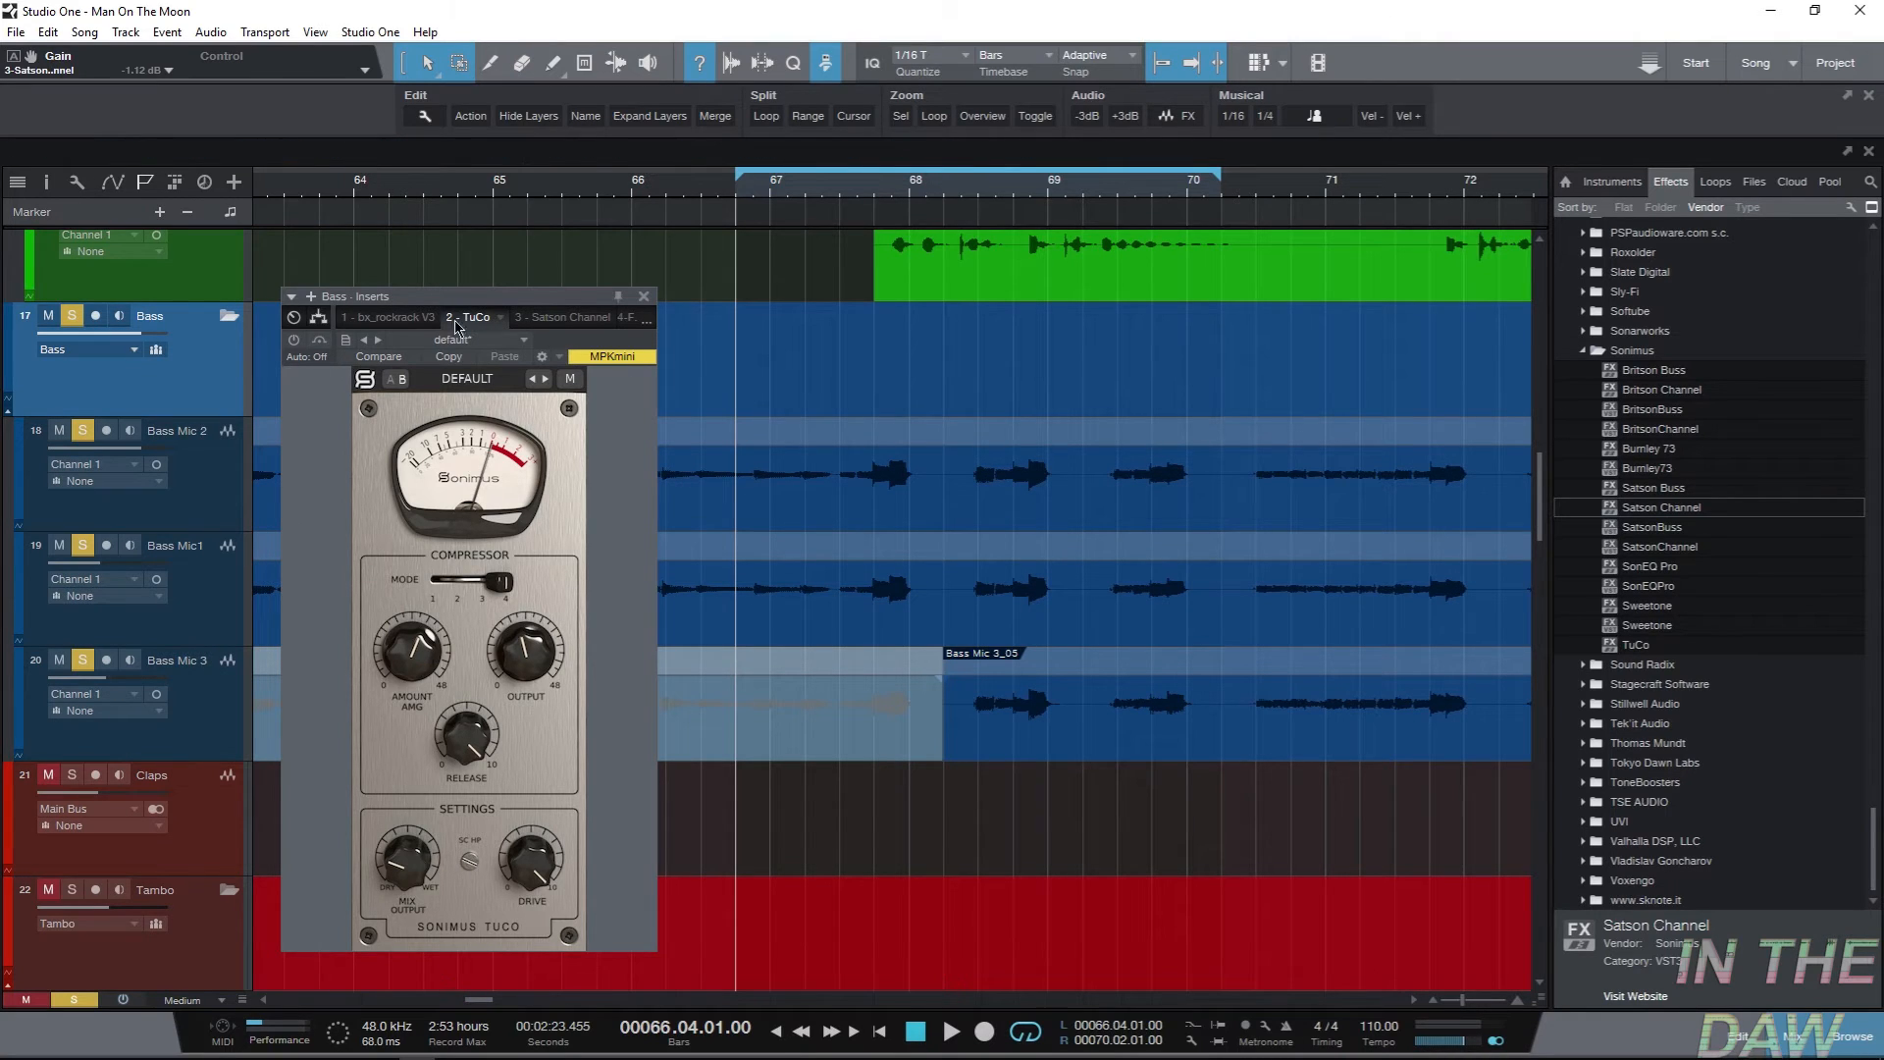
pyautogui.click(391, 379)
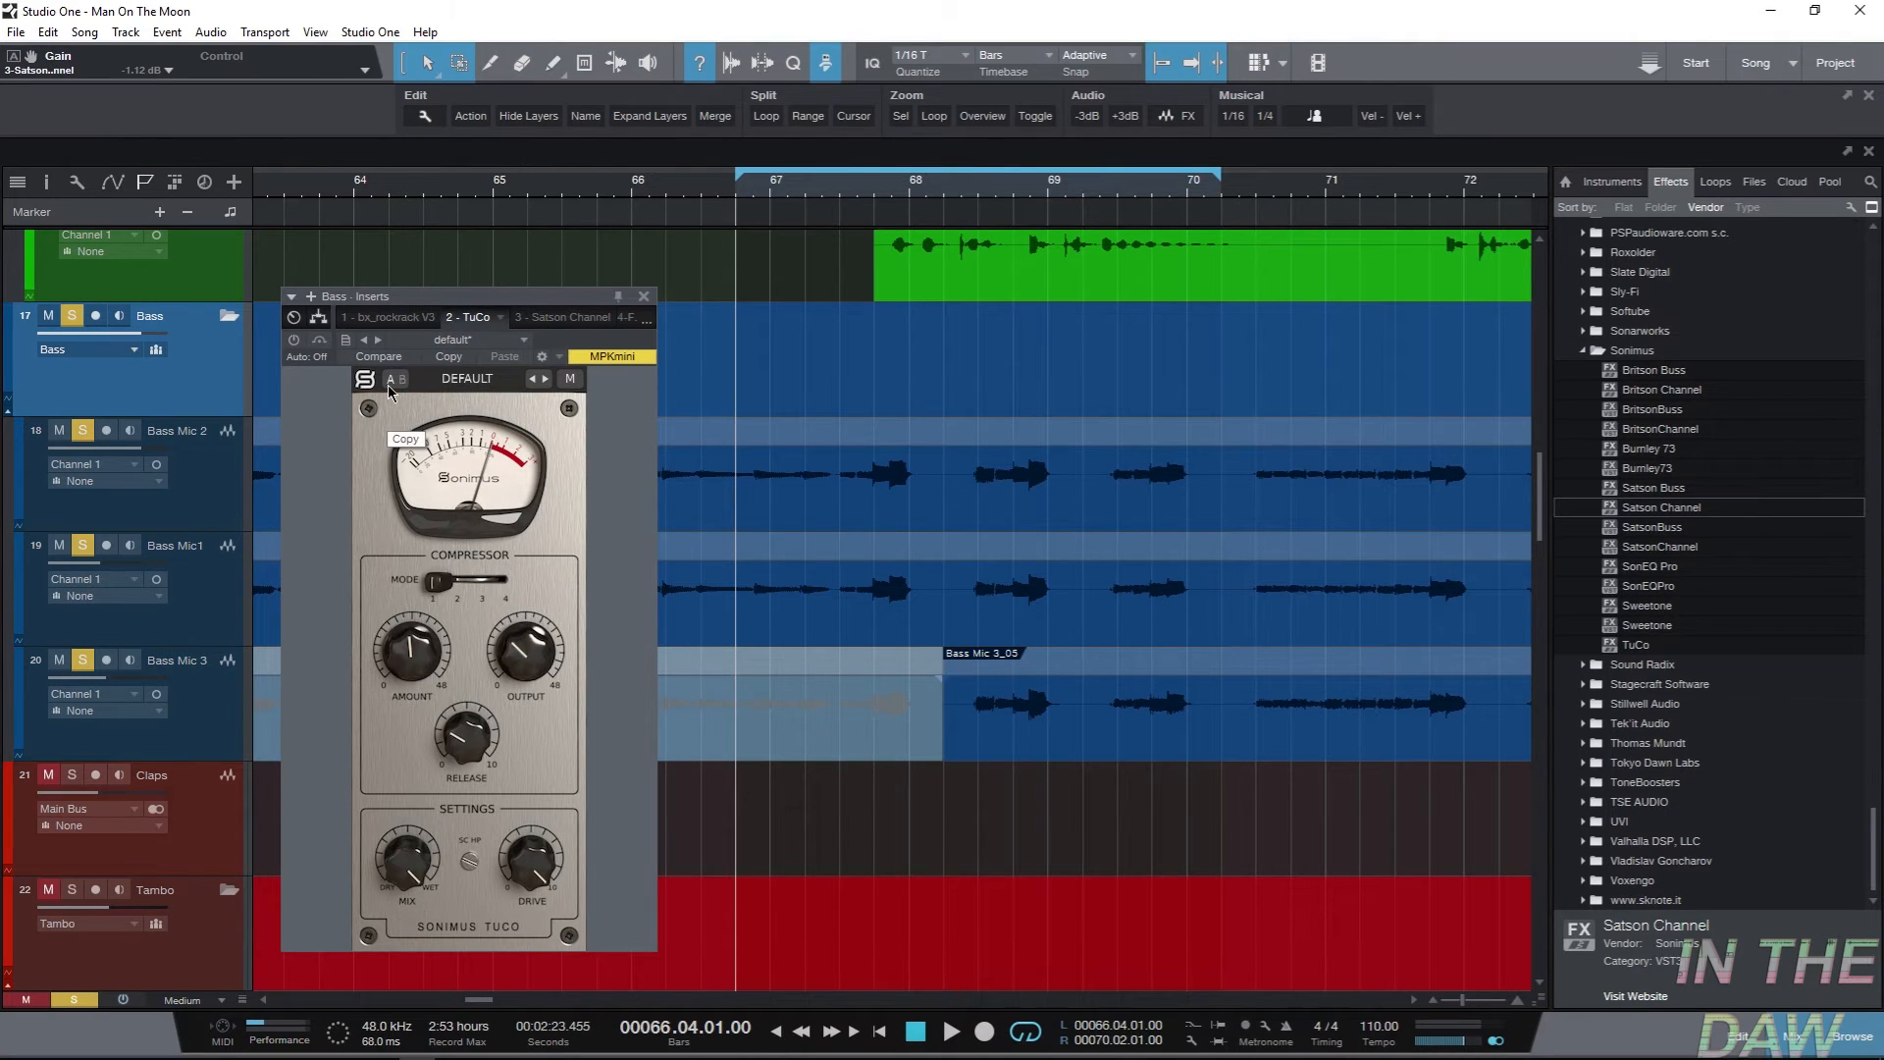
pyautogui.click(294, 339)
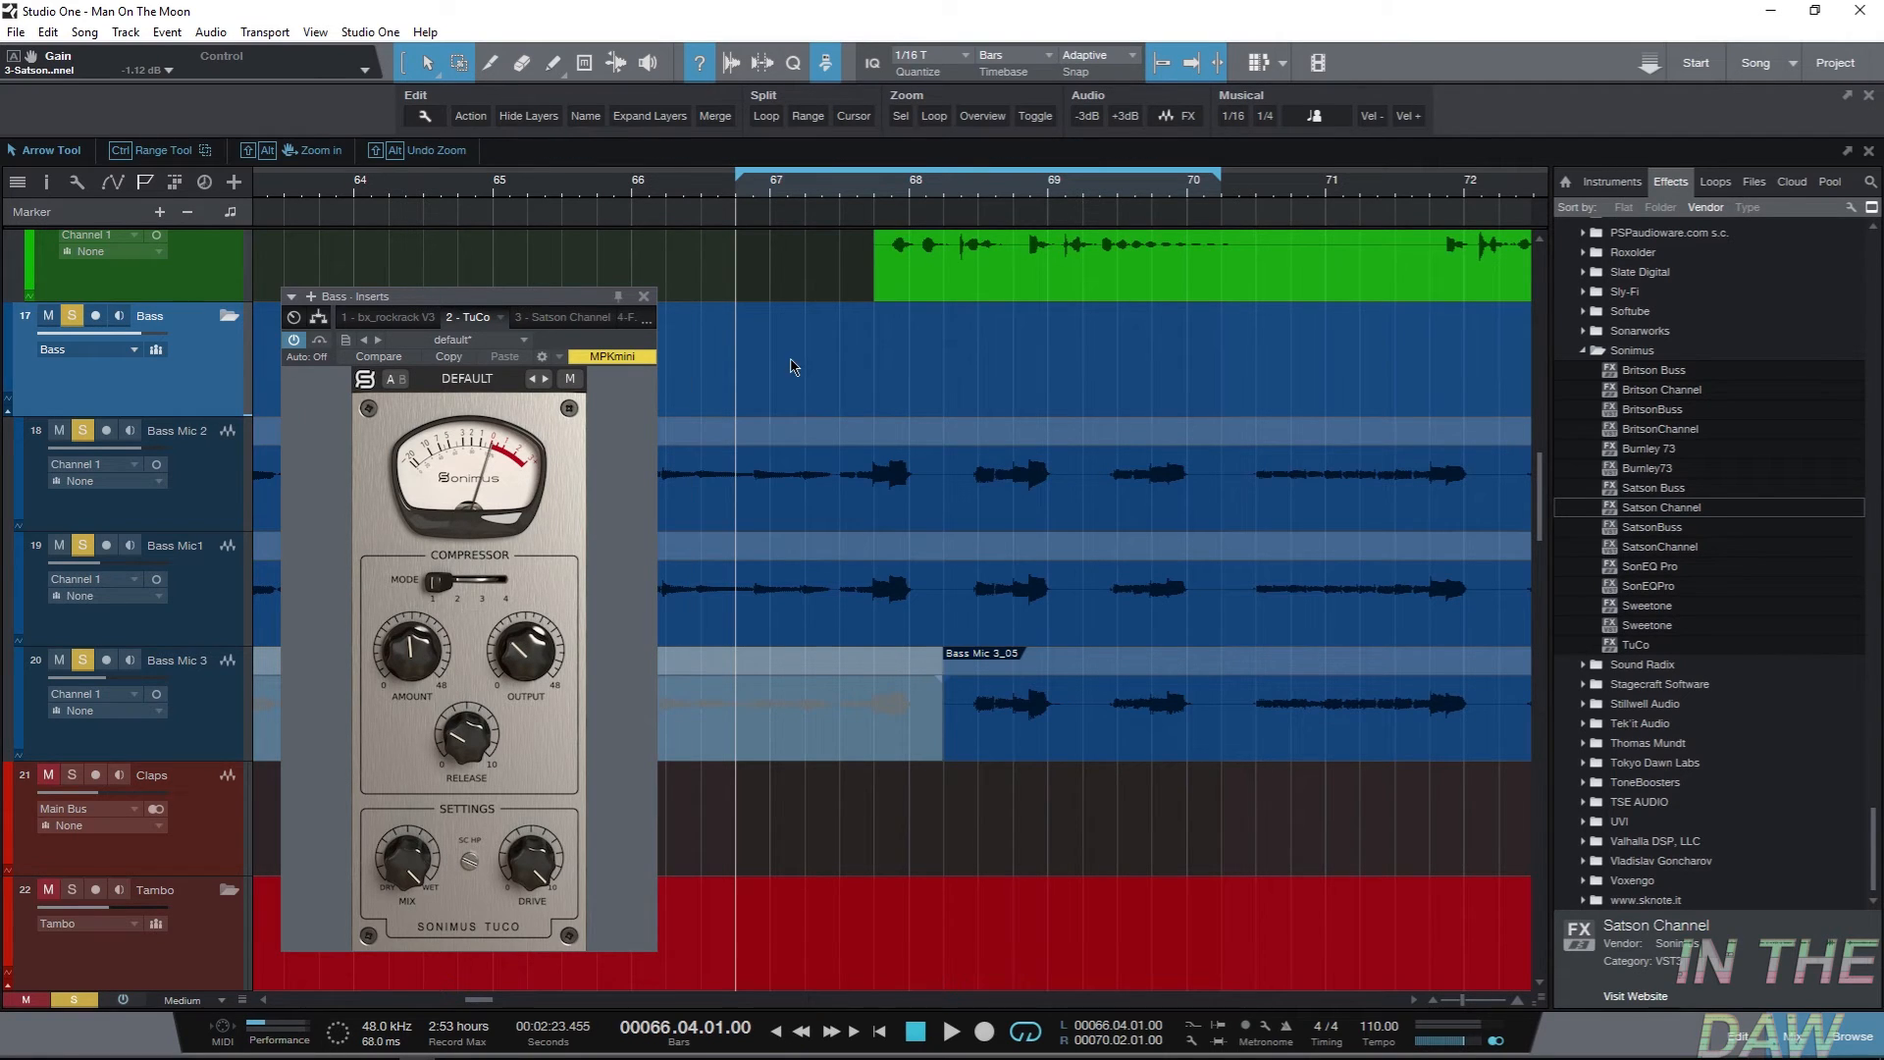
pyautogui.click(644, 296)
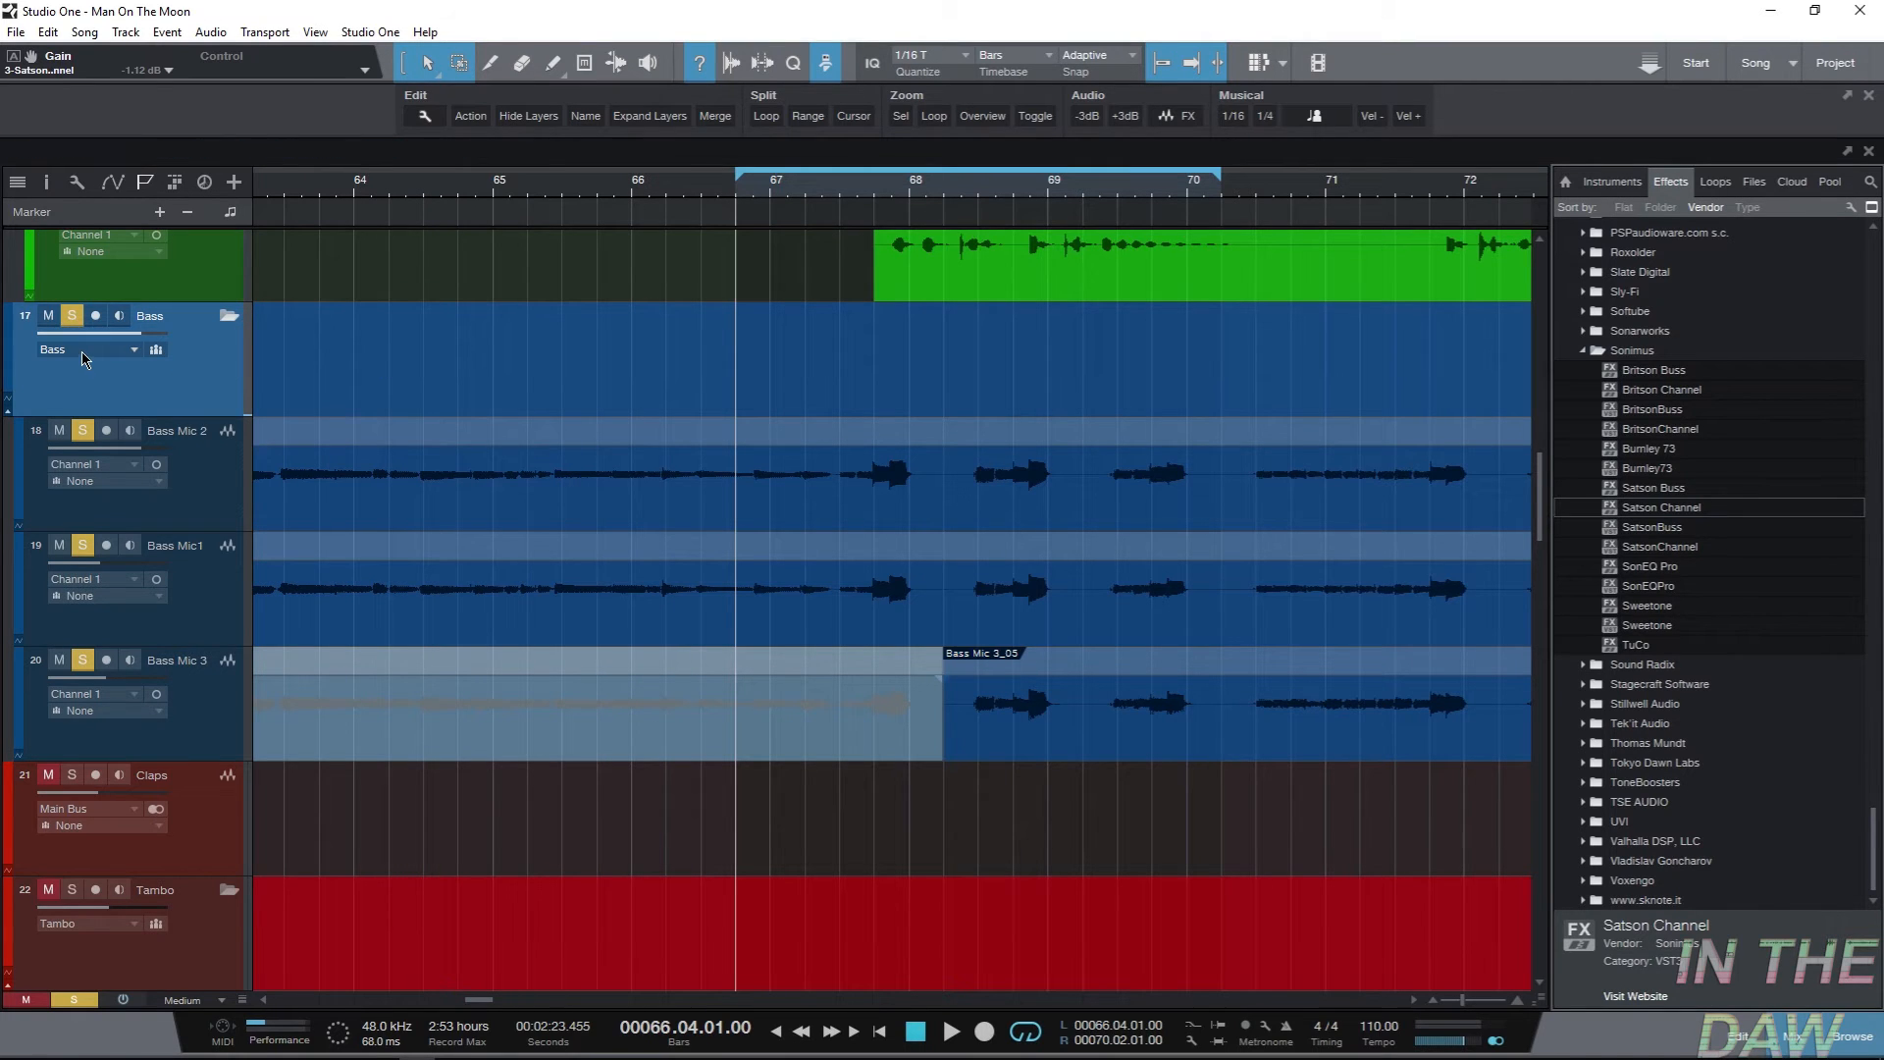
# Select the SubMix bus at the end of the track list and show TuCo in its inserts.
pyautogui.scroll(5, 828, 523)
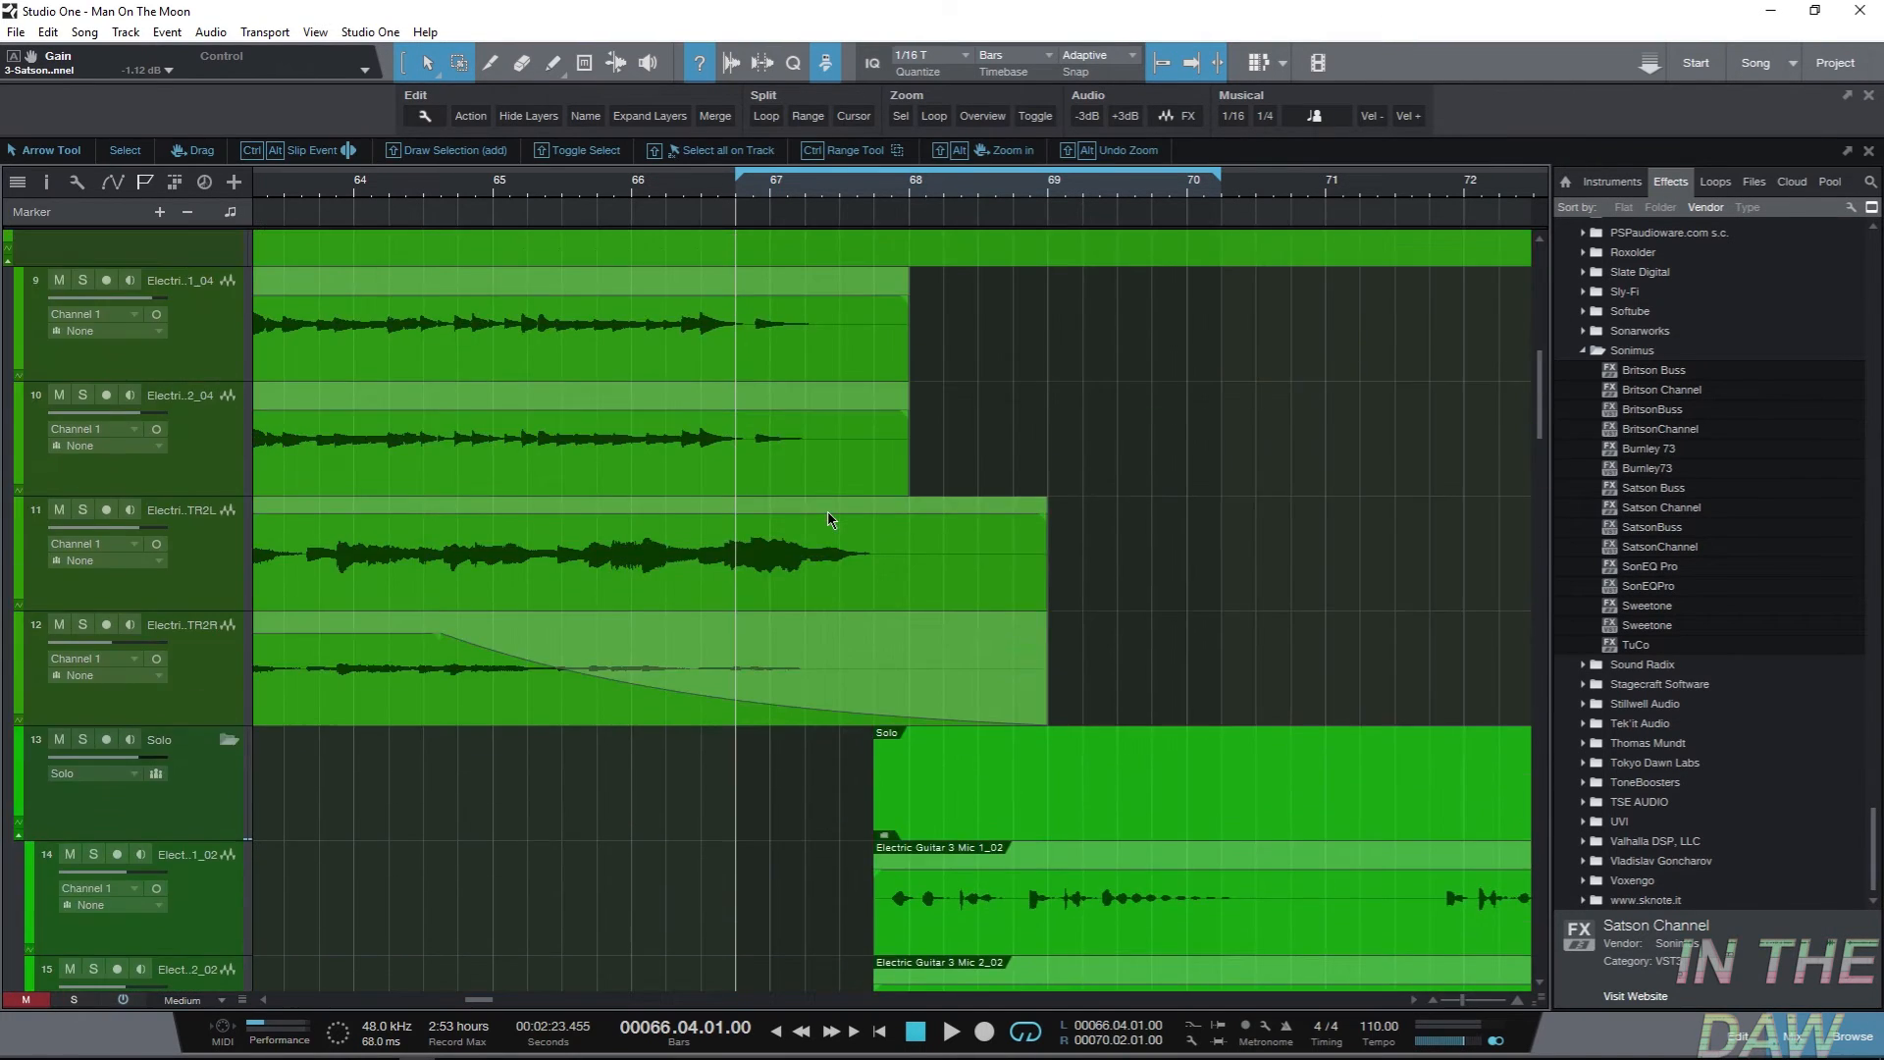
pyautogui.scroll(-13, 827, 523)
pyautogui.scroll(-15, 827, 520)
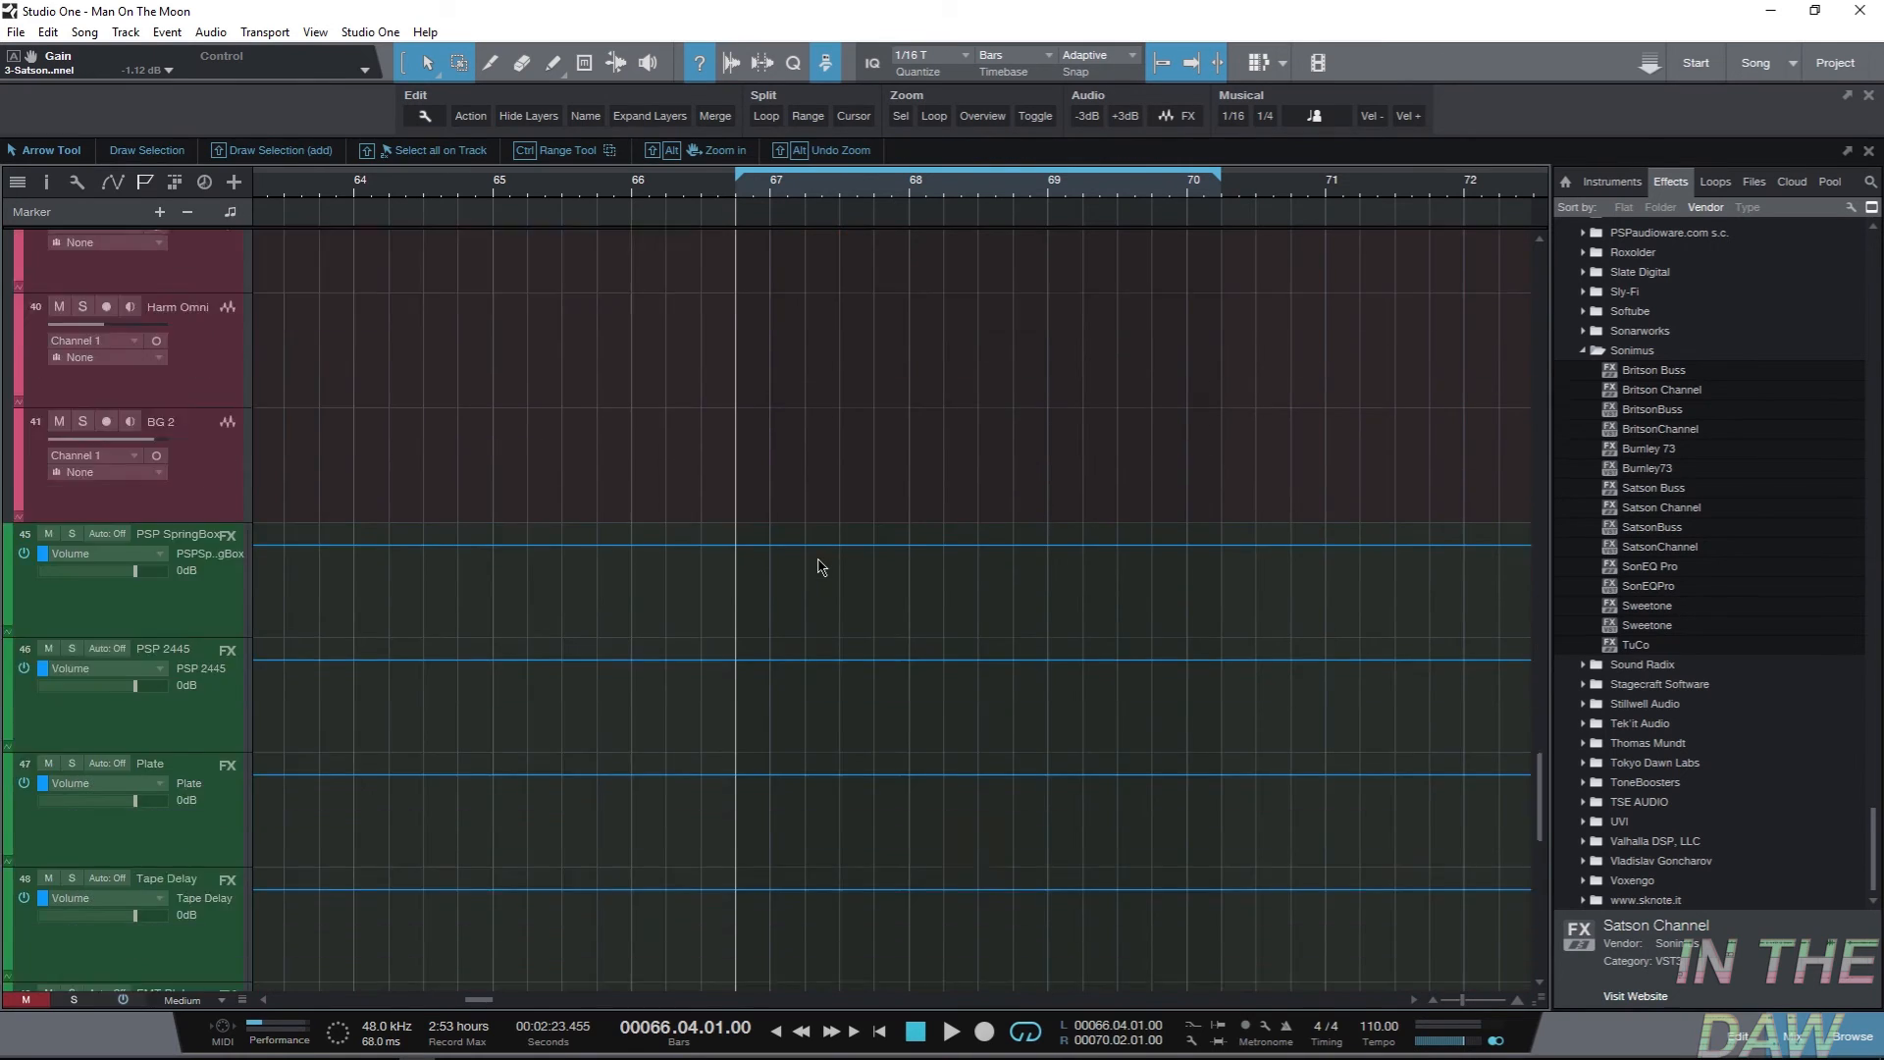
pyautogui.click(423, 870)
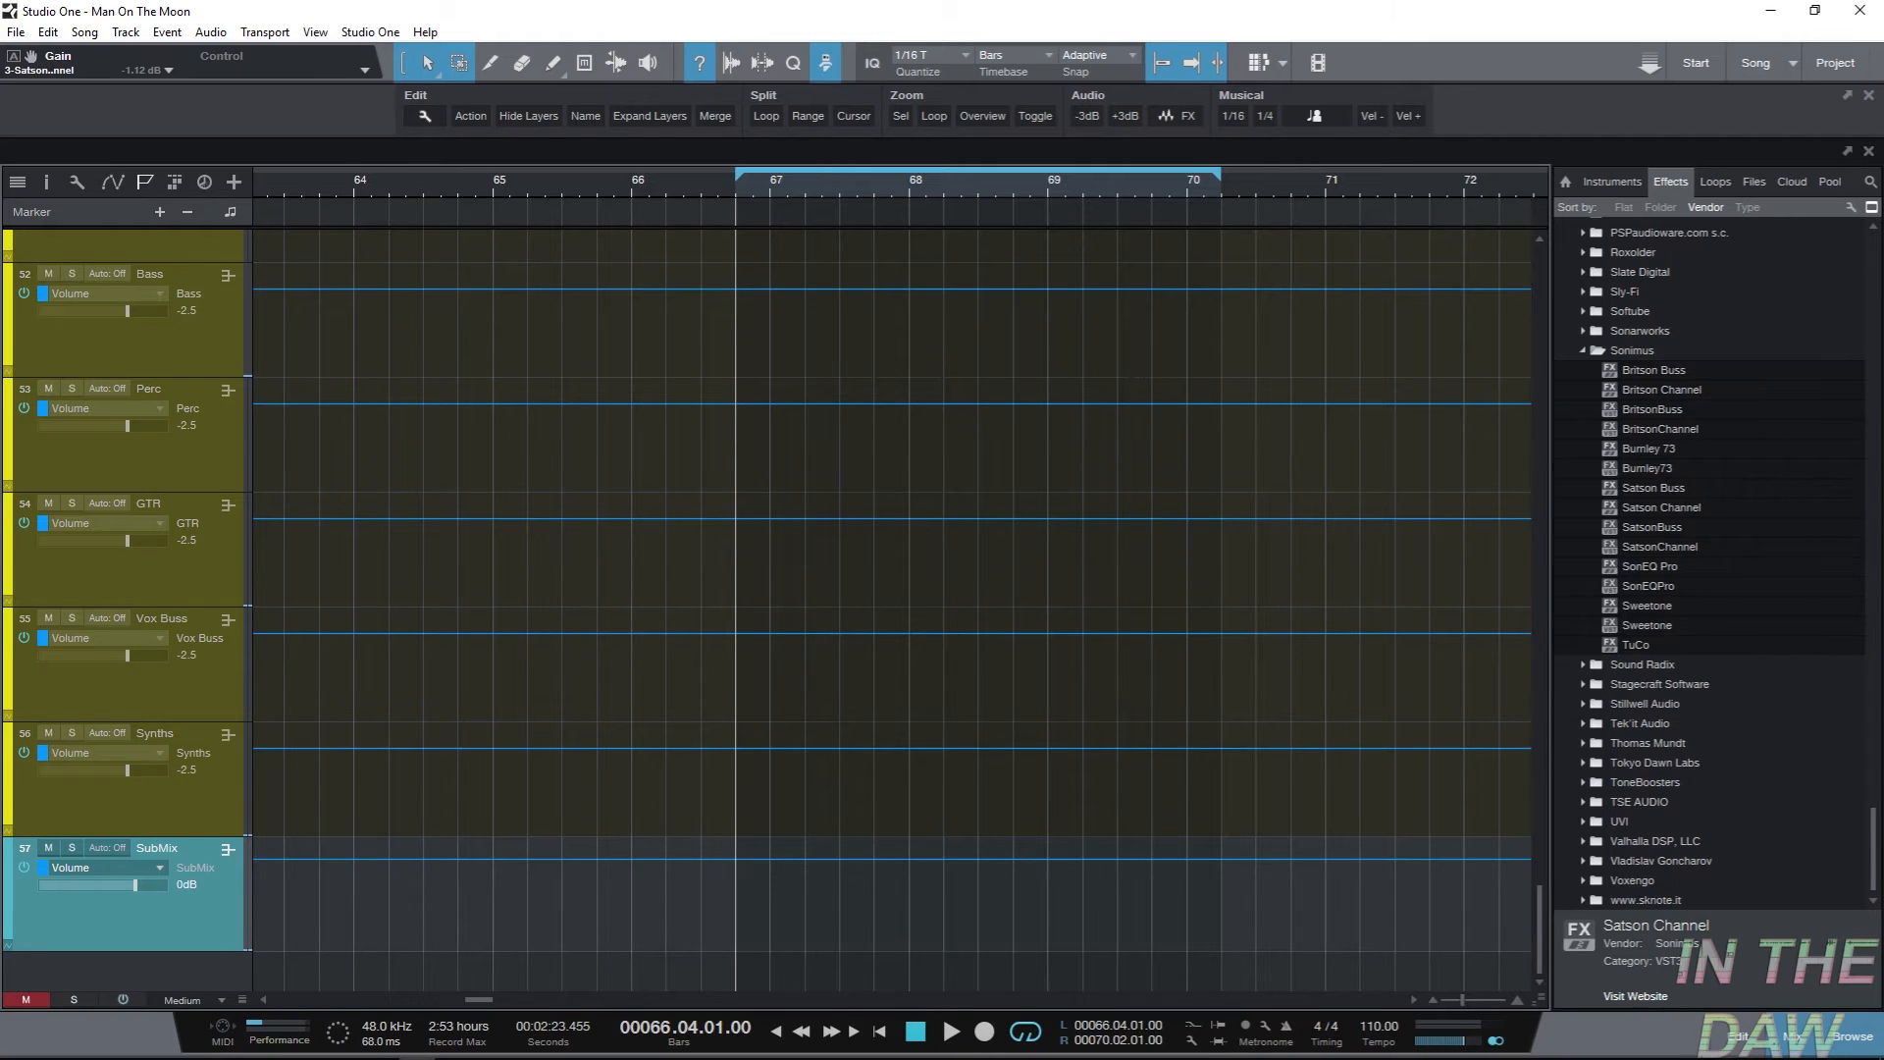
pyautogui.press('F11')
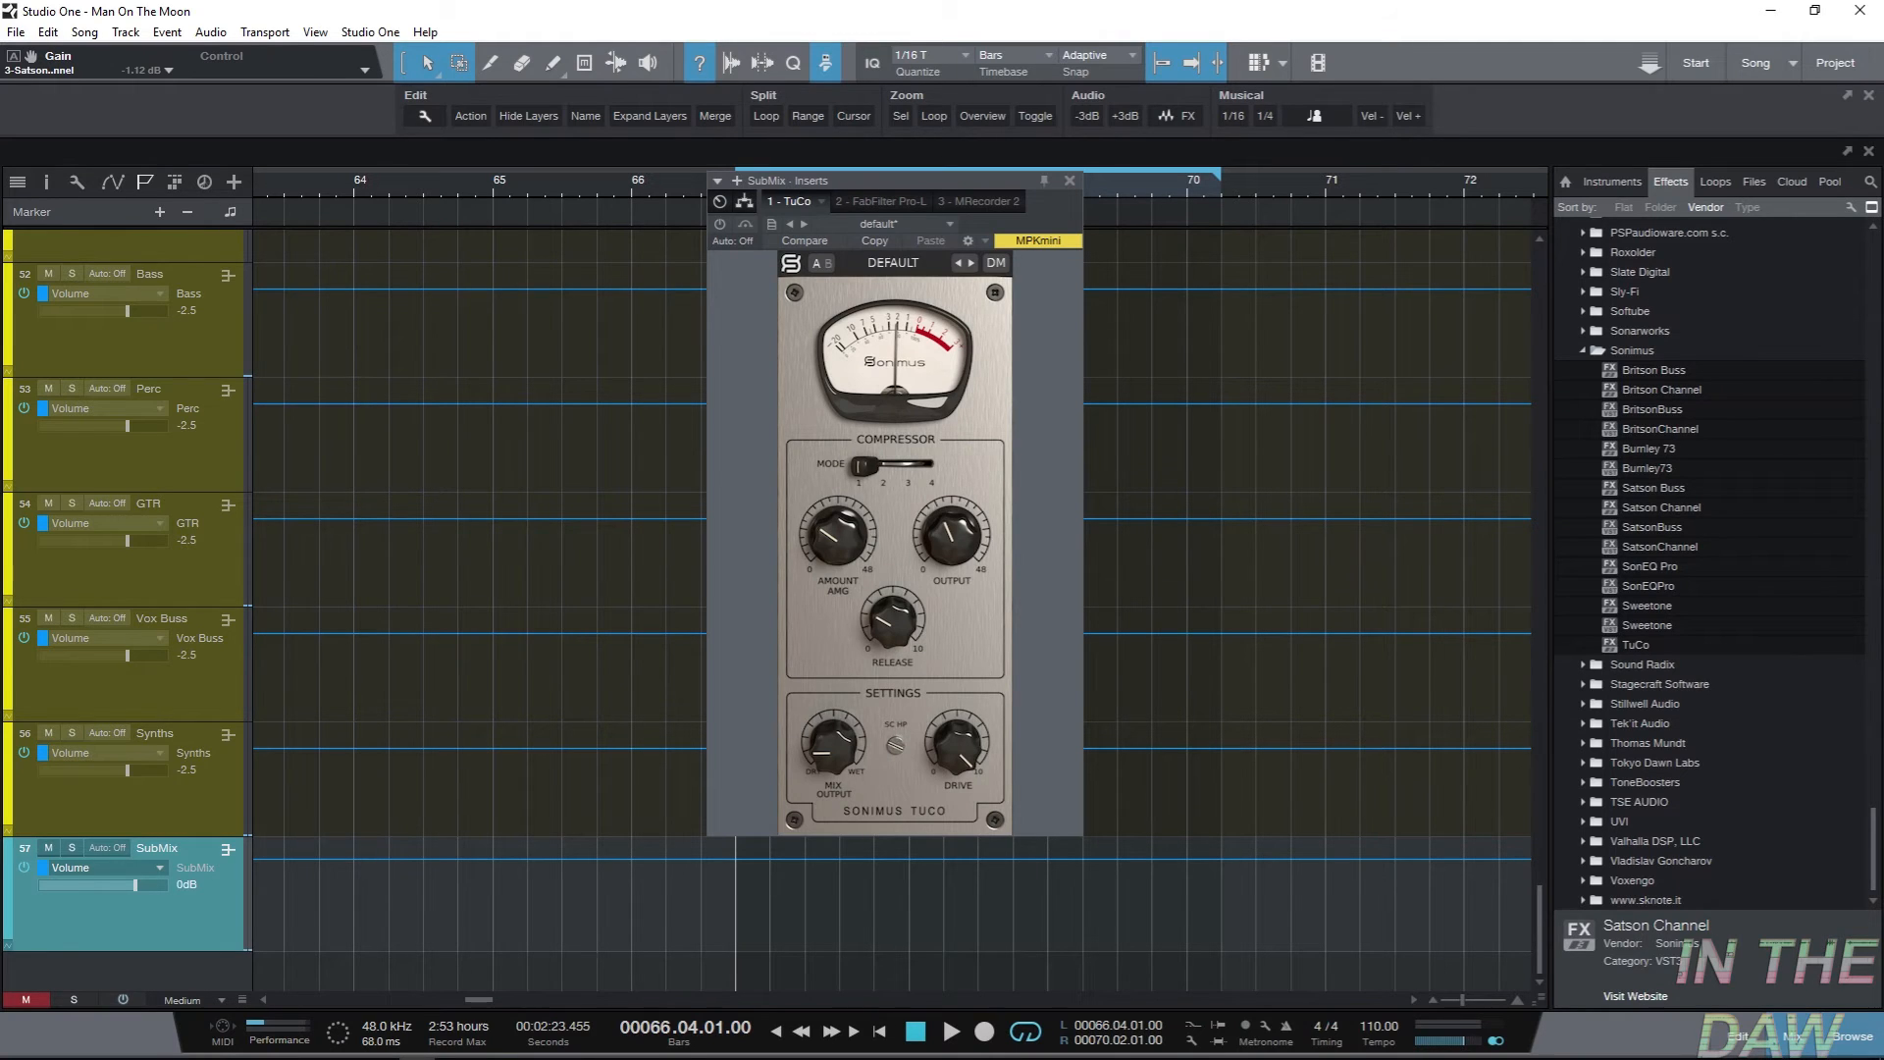
# Activate the SubMix TuCo in its B setting and set Mix to 99 while auditioning the loop.
pyautogui.scroll(4, 652, 296)
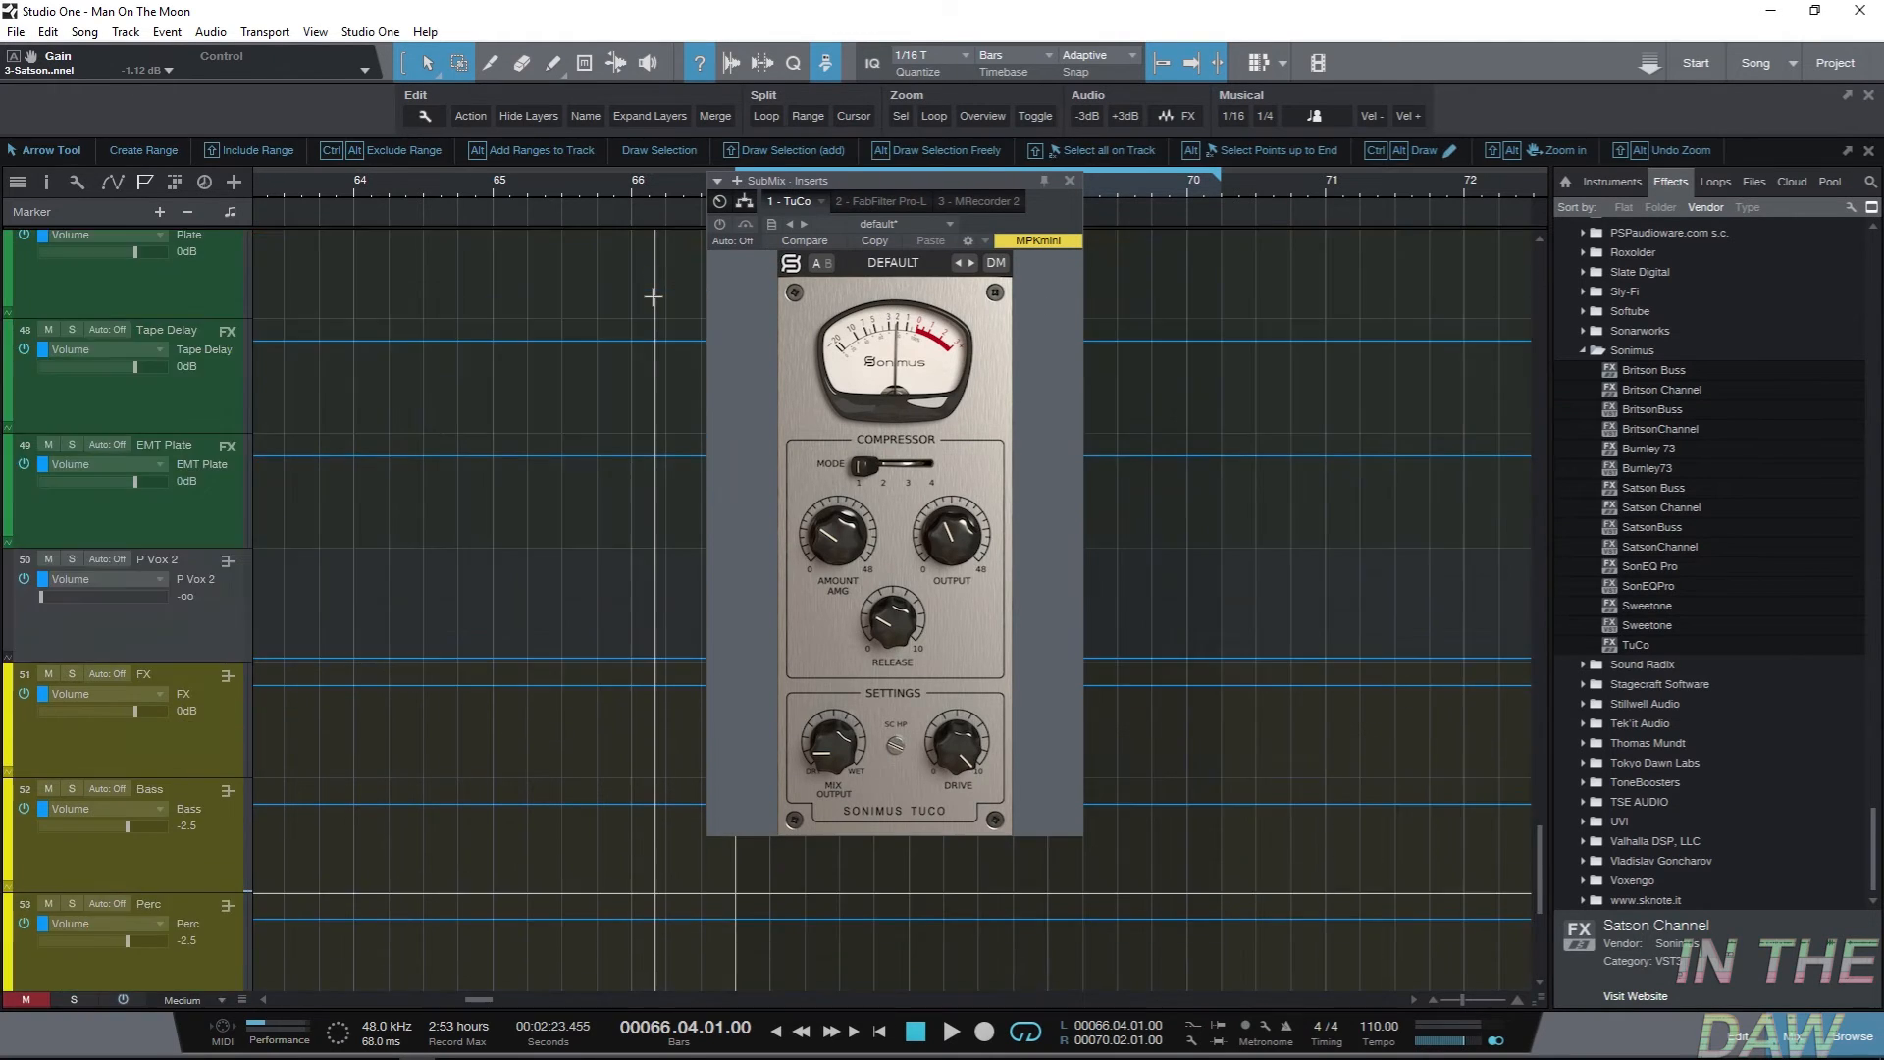
pyautogui.scroll(20, 652, 297)
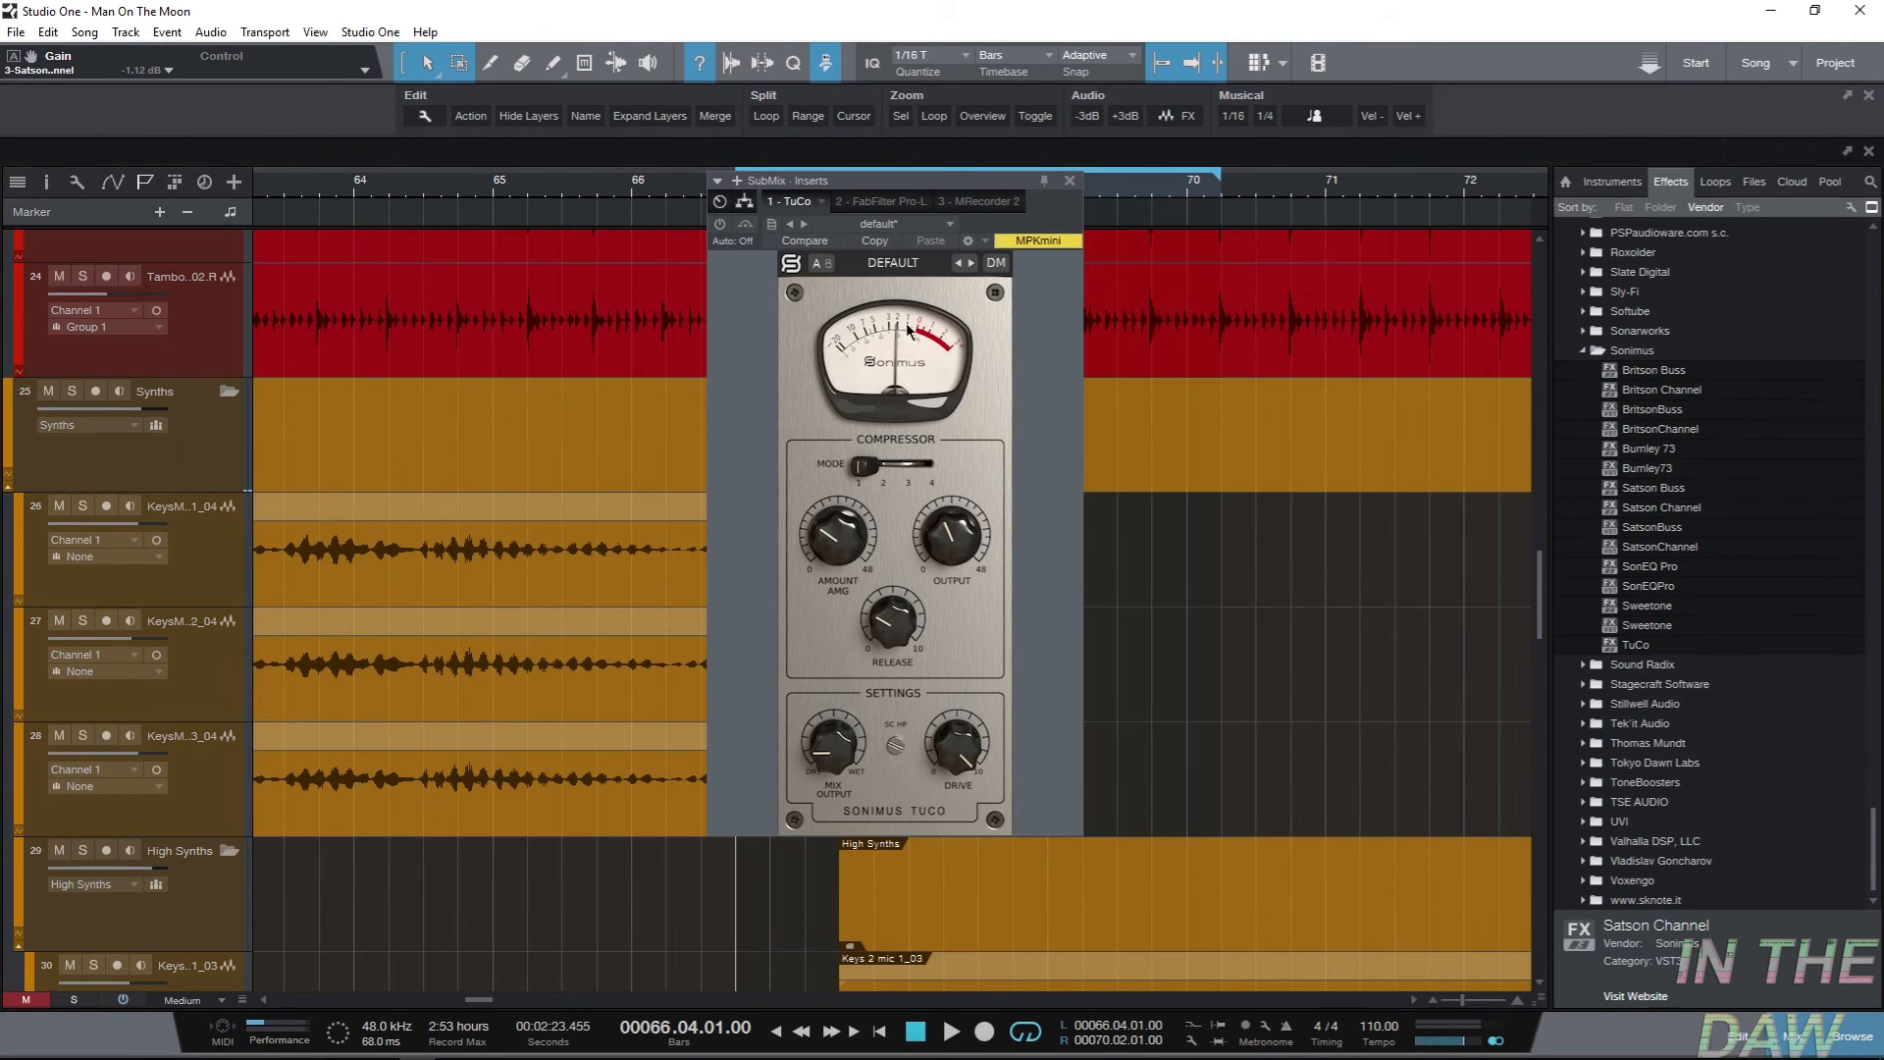
pyautogui.moveTo(836, 547)
pyautogui.moveTo(835, 746)
pyautogui.moveTo(829, 757); pyautogui.dragTo(829, 864)
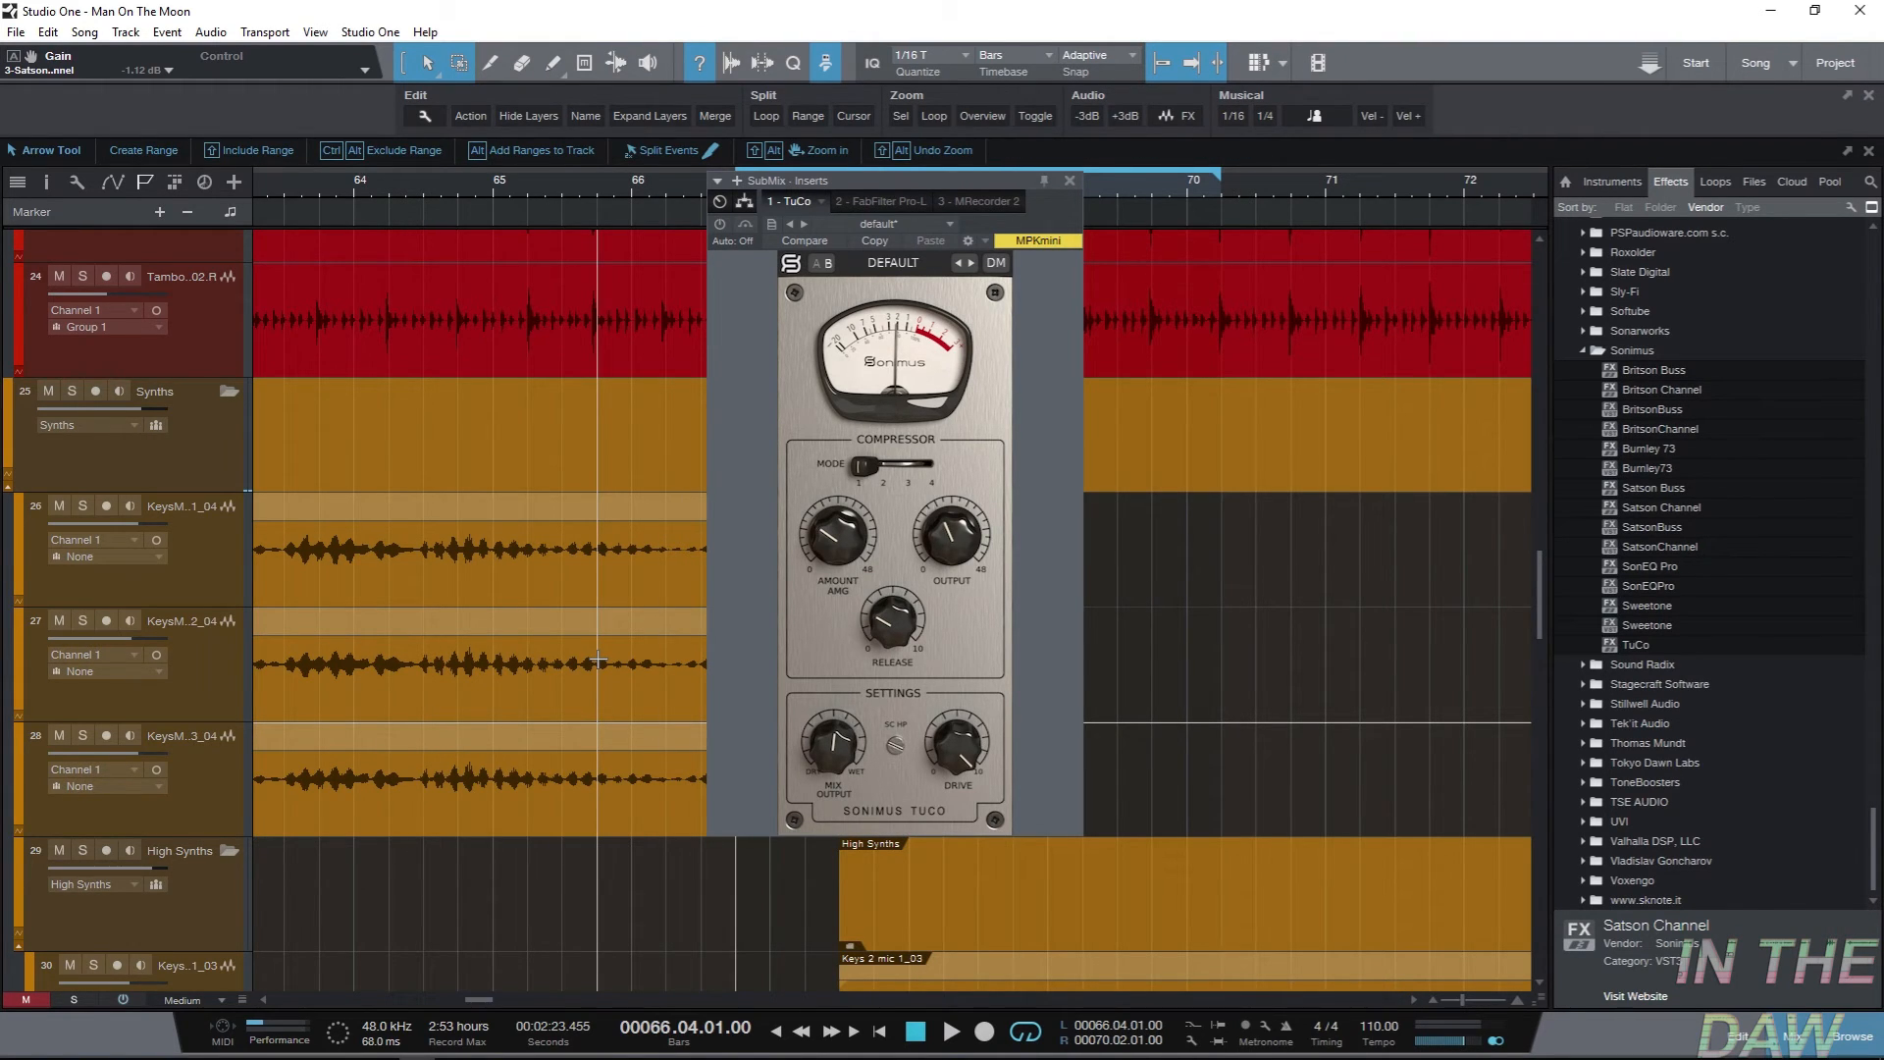
pyautogui.press('space')
pyautogui.moveTo(834, 753); pyautogui.dragTo(856, 711)
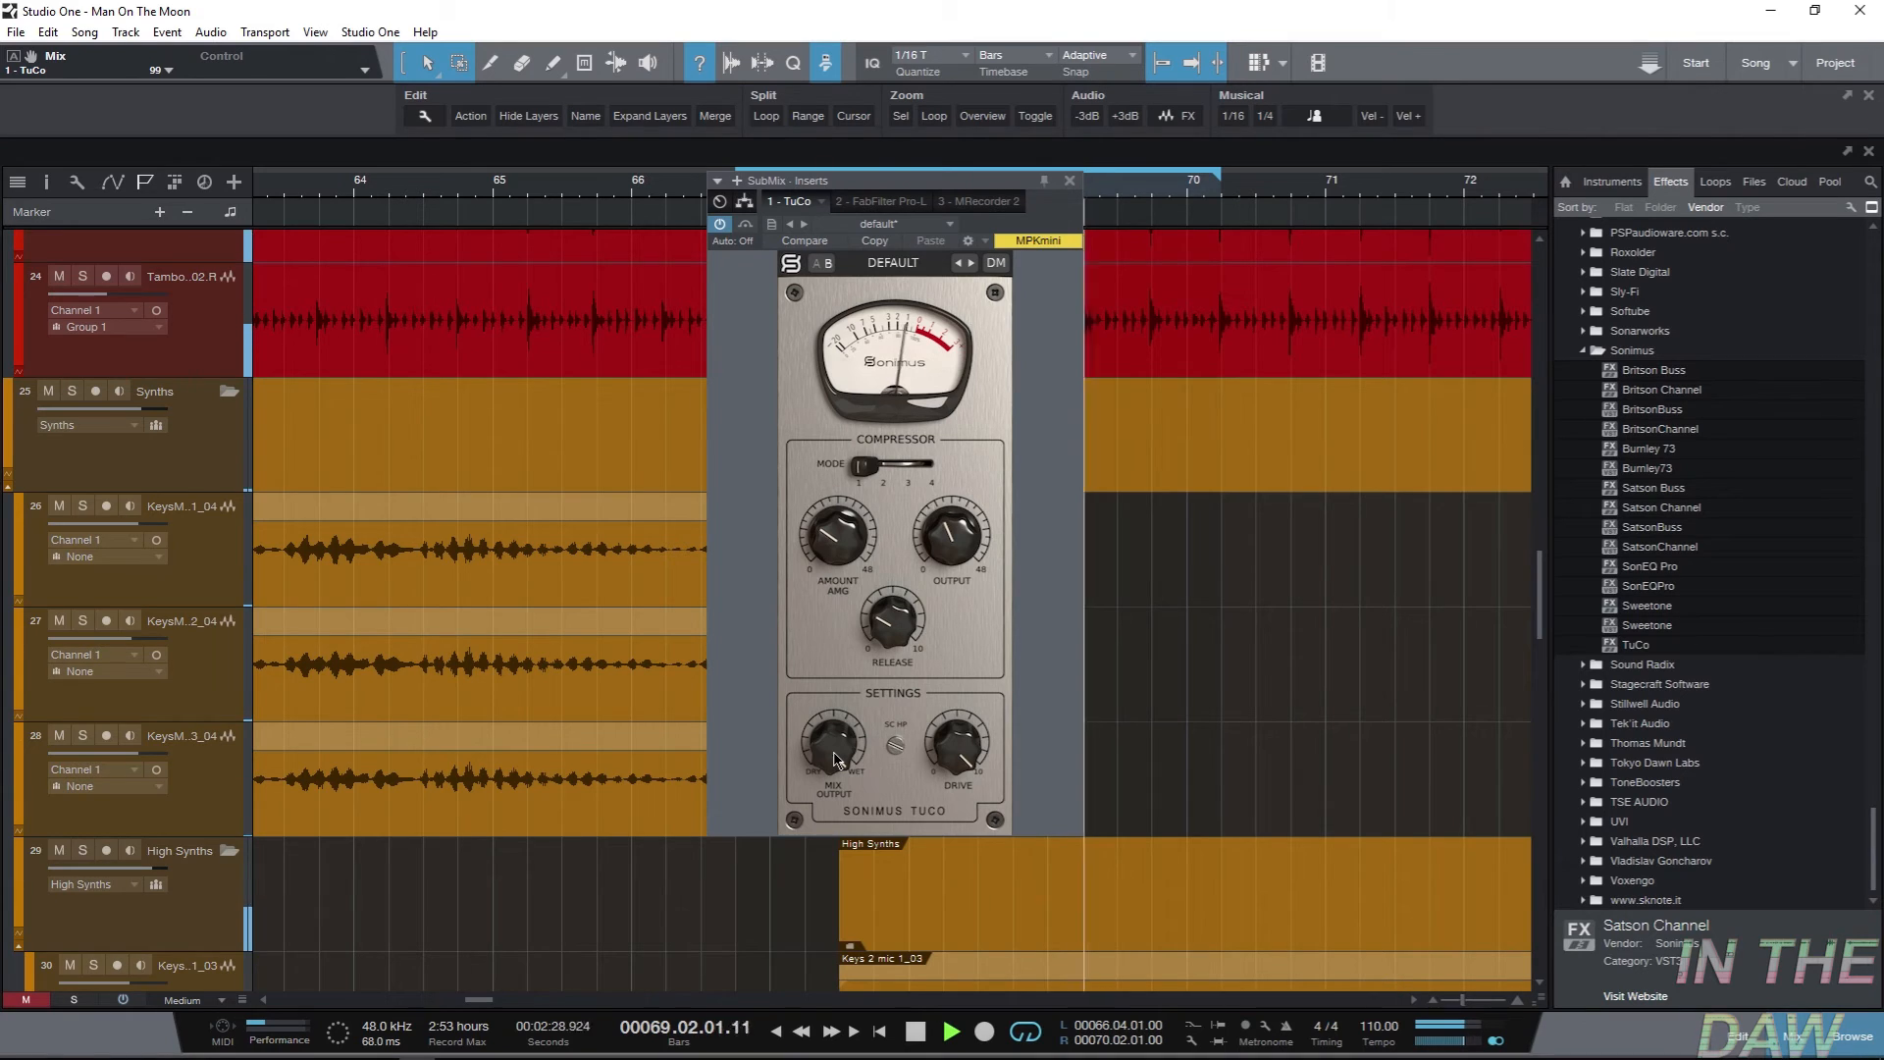
pyautogui.press('space')
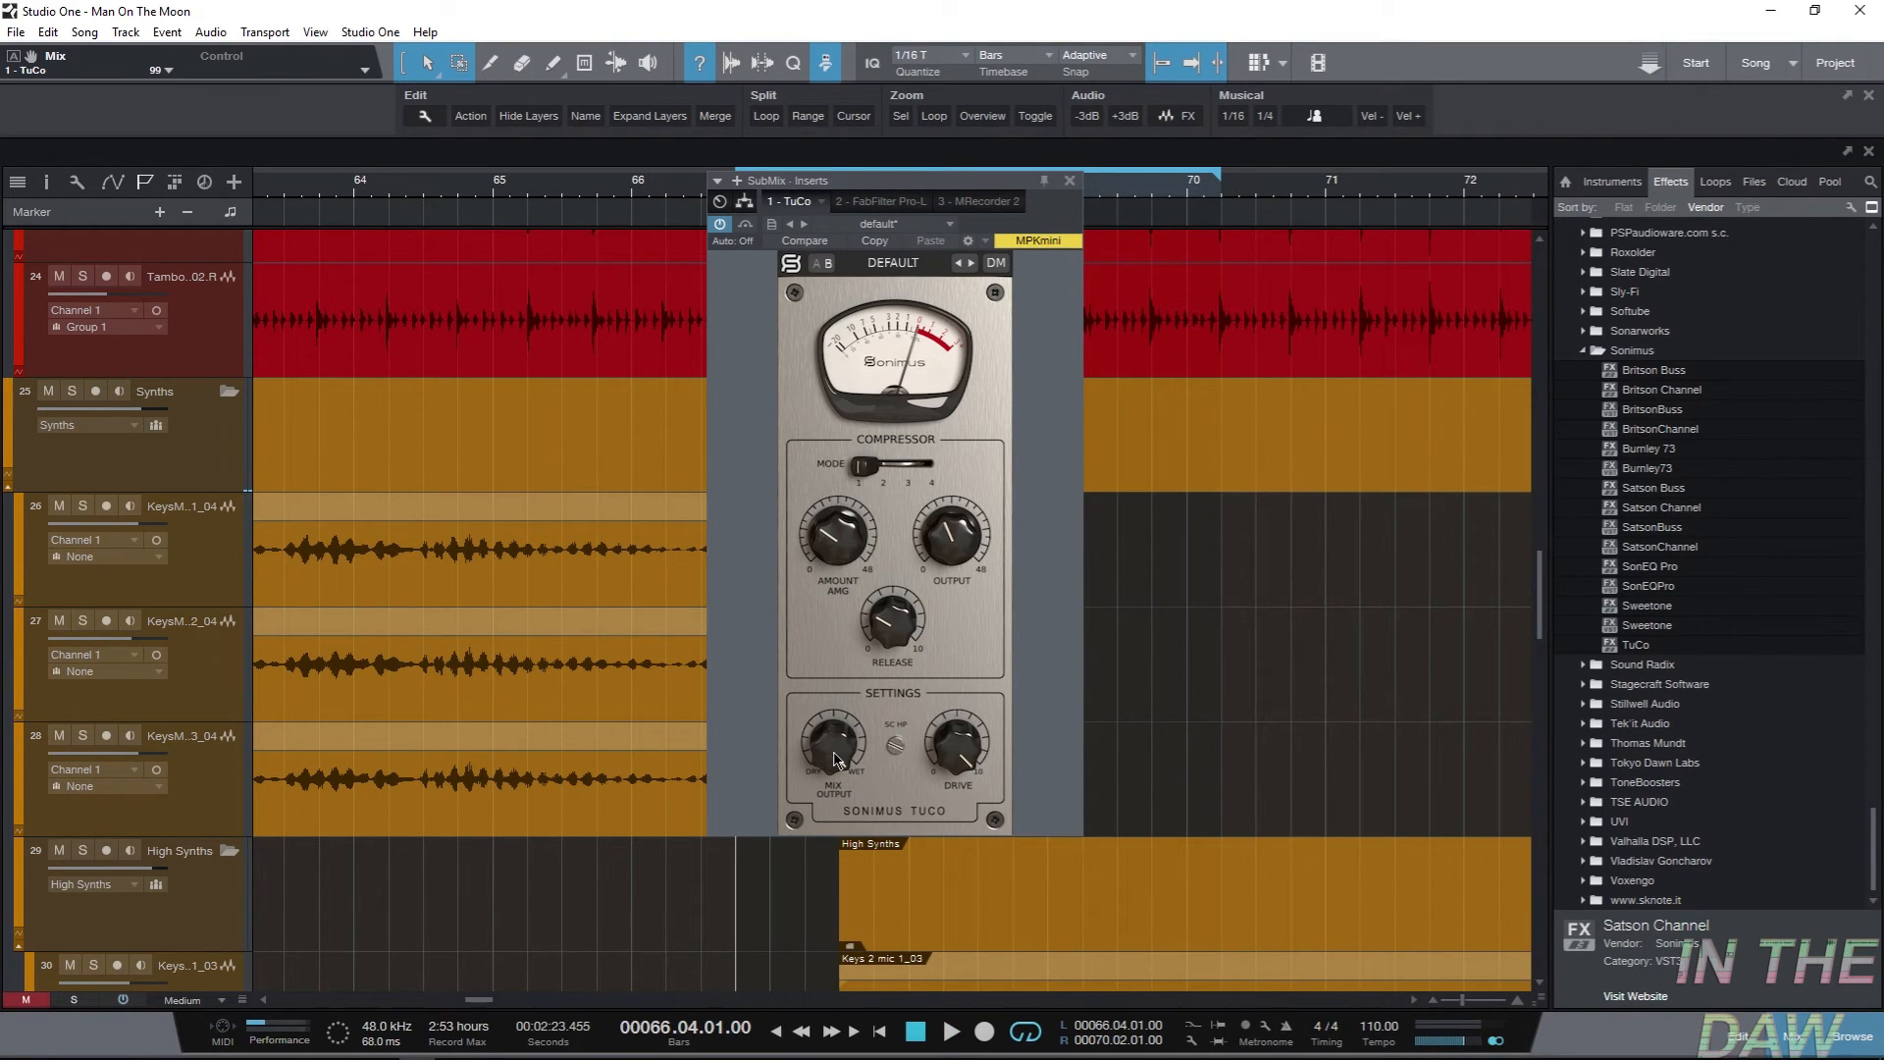
# Switch the SubMix TuCo to its A setting and leave the compressor active.
pyautogui.moveTo(835, 758)
pyautogui.mouseDown()
pyautogui.moveTo(818, 864)
pyautogui.moveTo(839, 776)
pyautogui.moveTo(813, 748)
pyautogui.mouseUp()
pyautogui.click(814, 265)
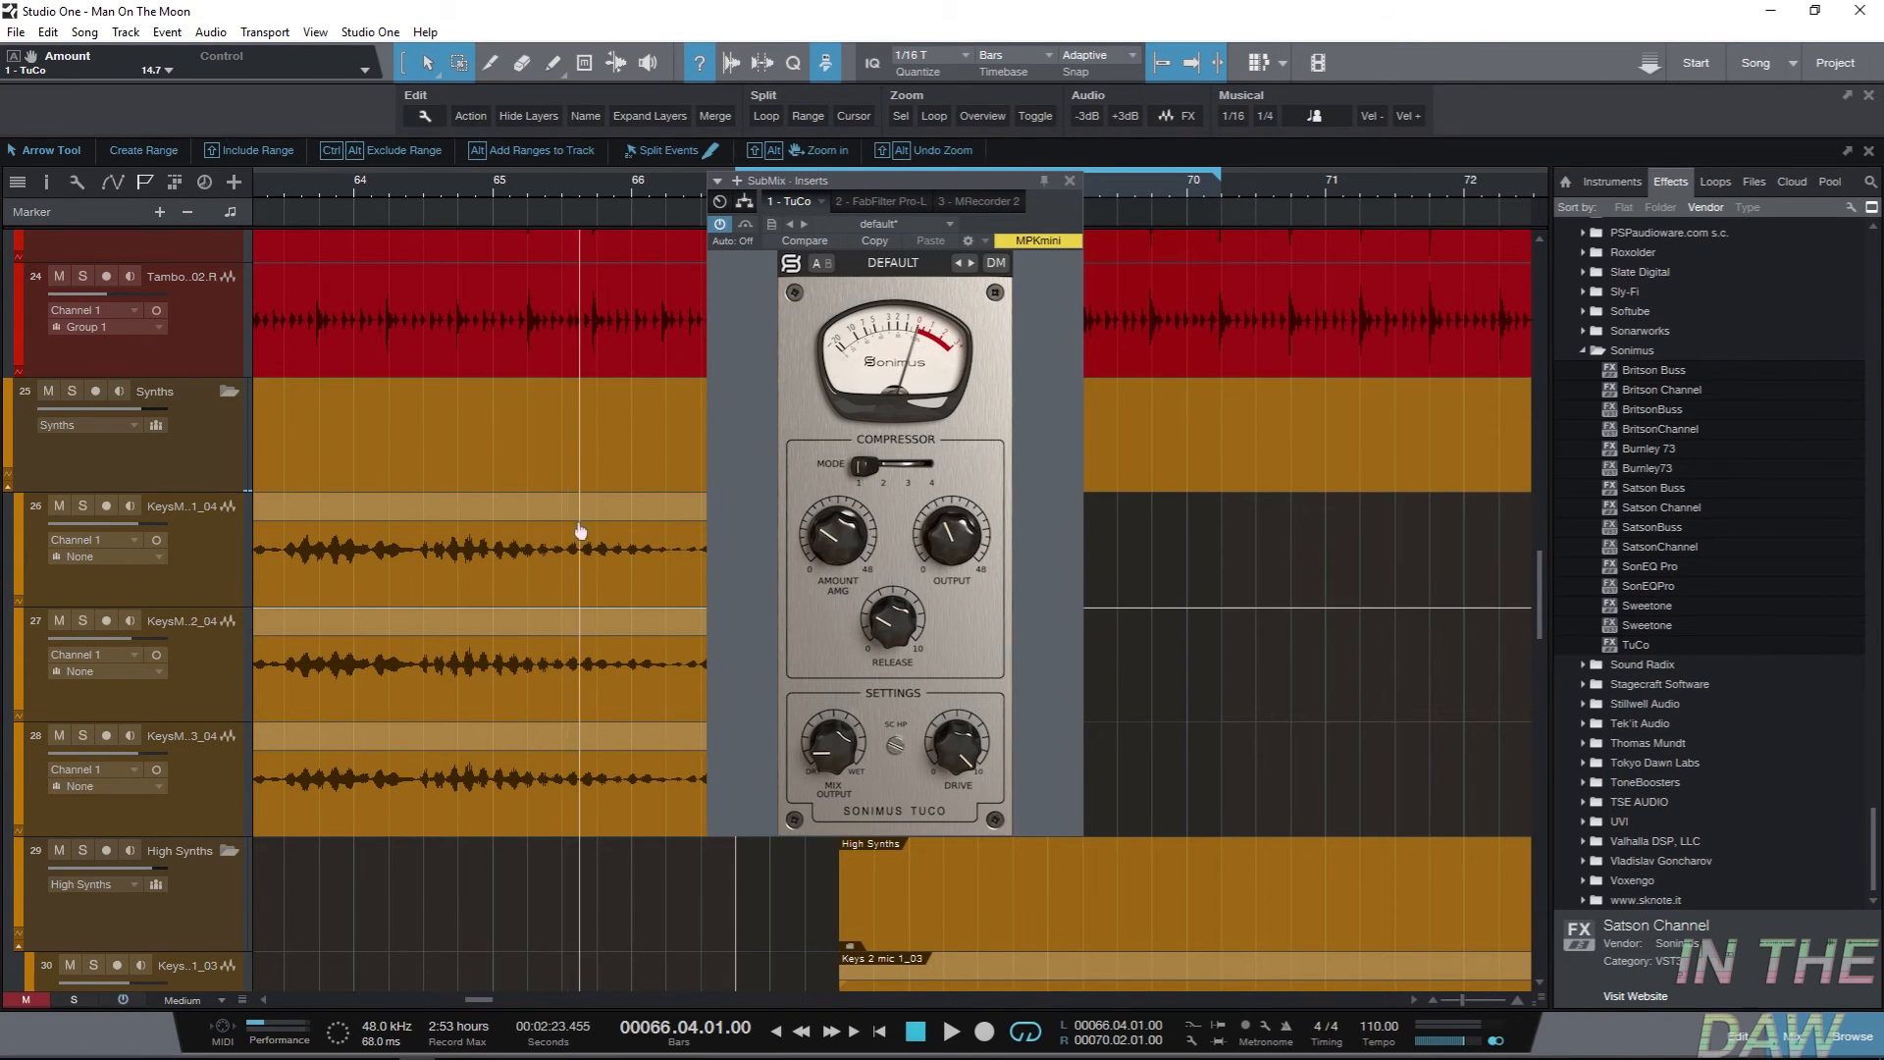
pyautogui.scroll(3, 580, 531)
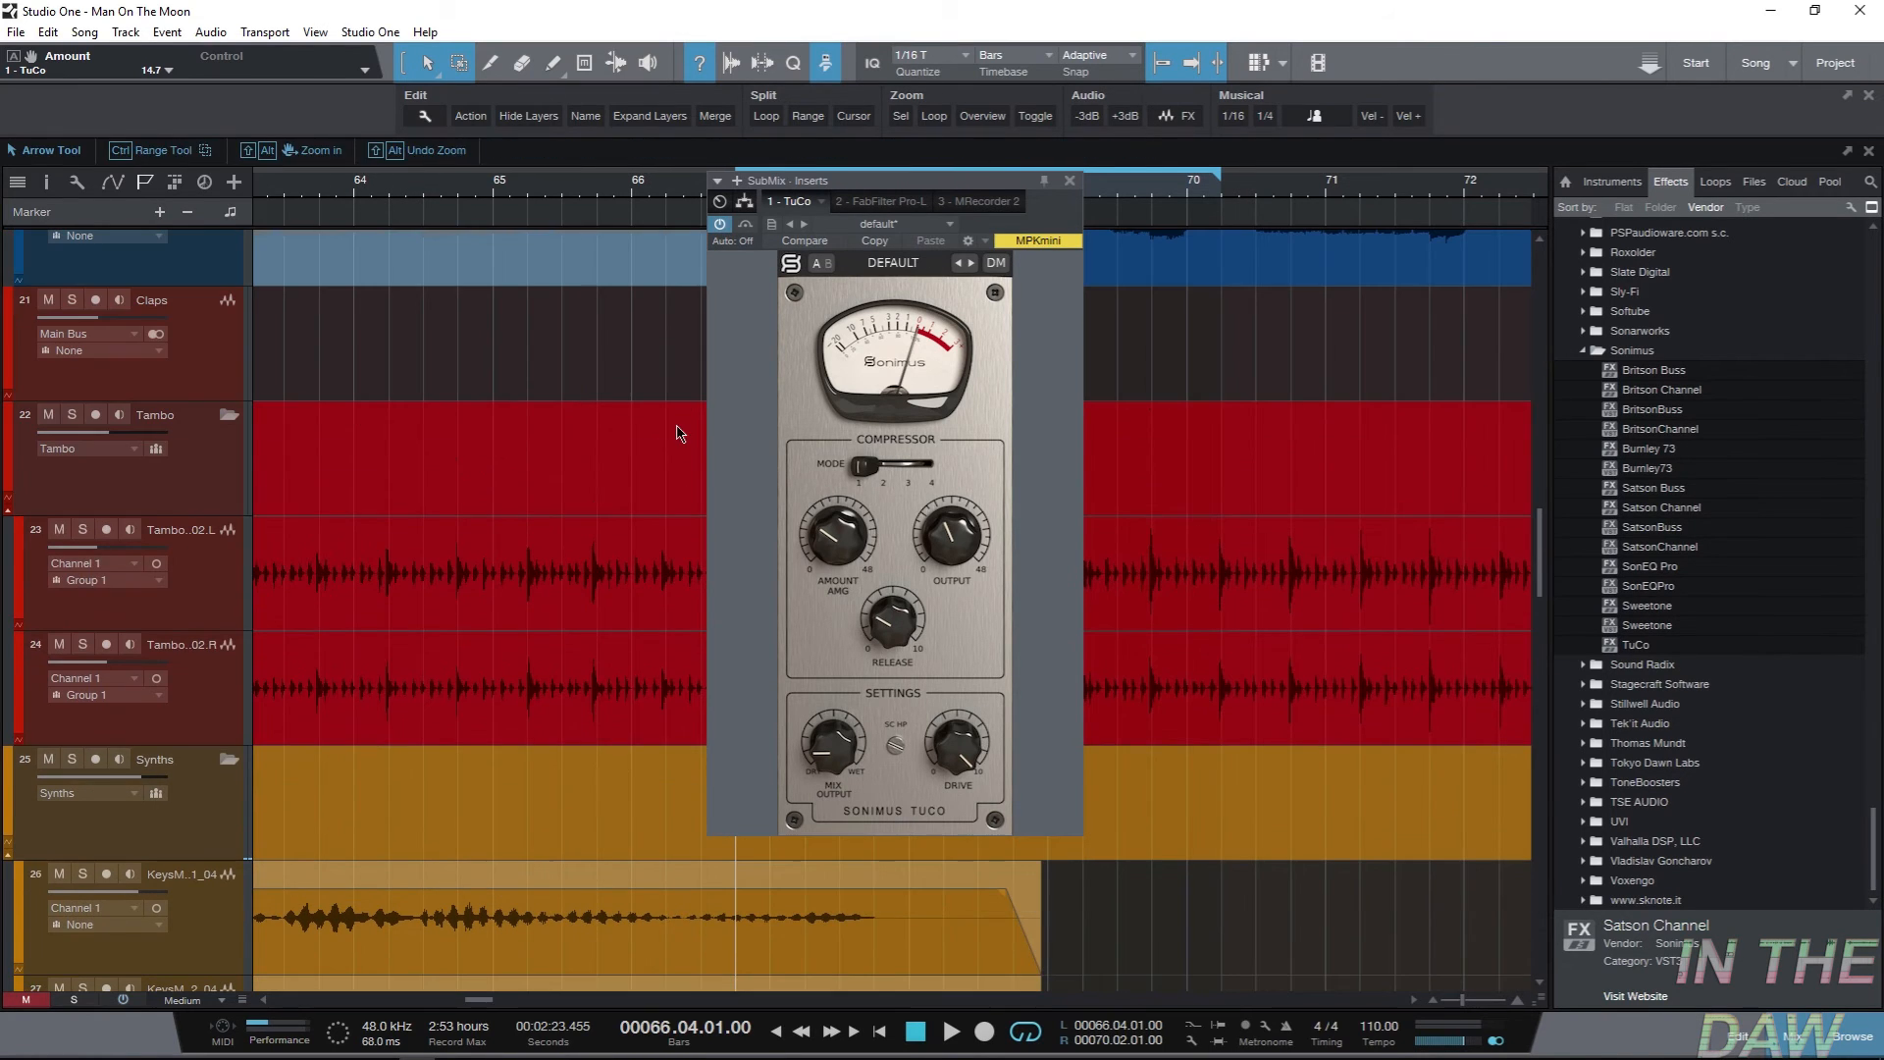
pyautogui.click(719, 224)
pyautogui.click(720, 224)
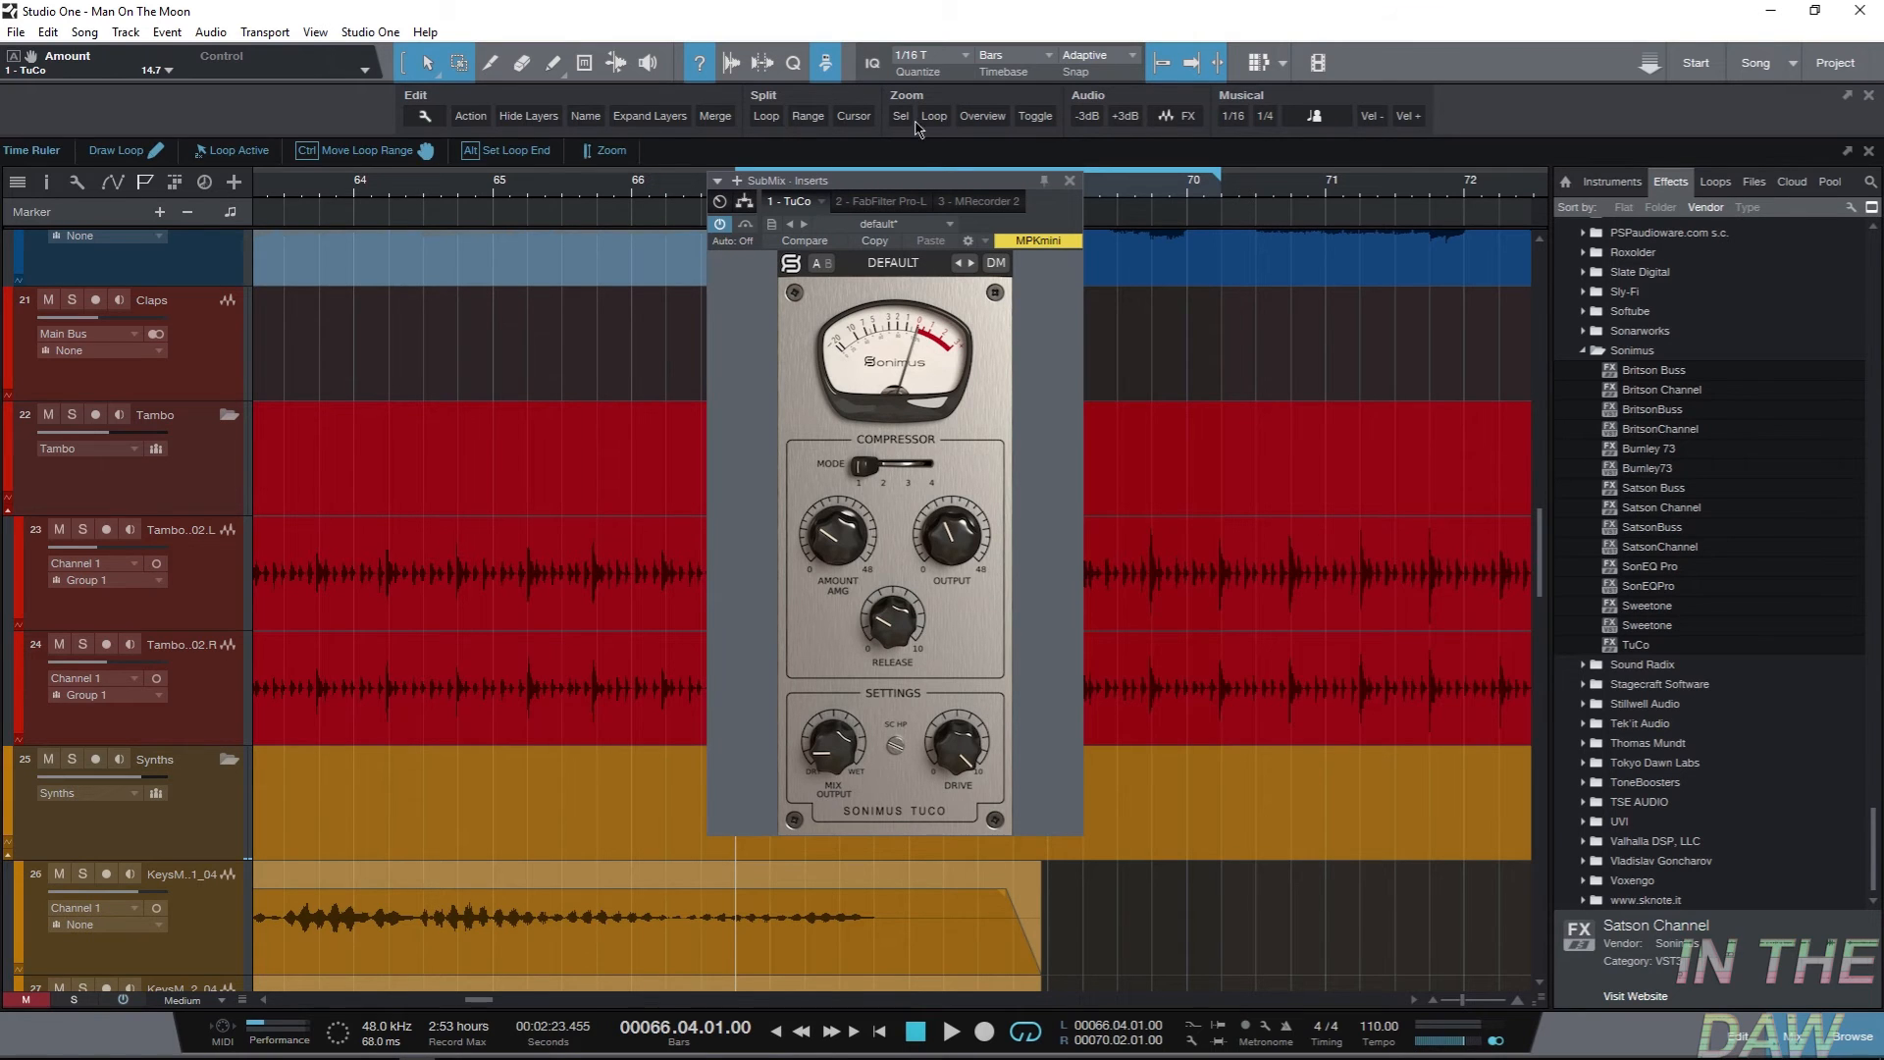
# Move the SubMix inserts window off the timeline and set the loop range from 67.03.01 to 70.02.01.
pyautogui.moveTo(919, 187); pyautogui.dragTo(1188, 644)
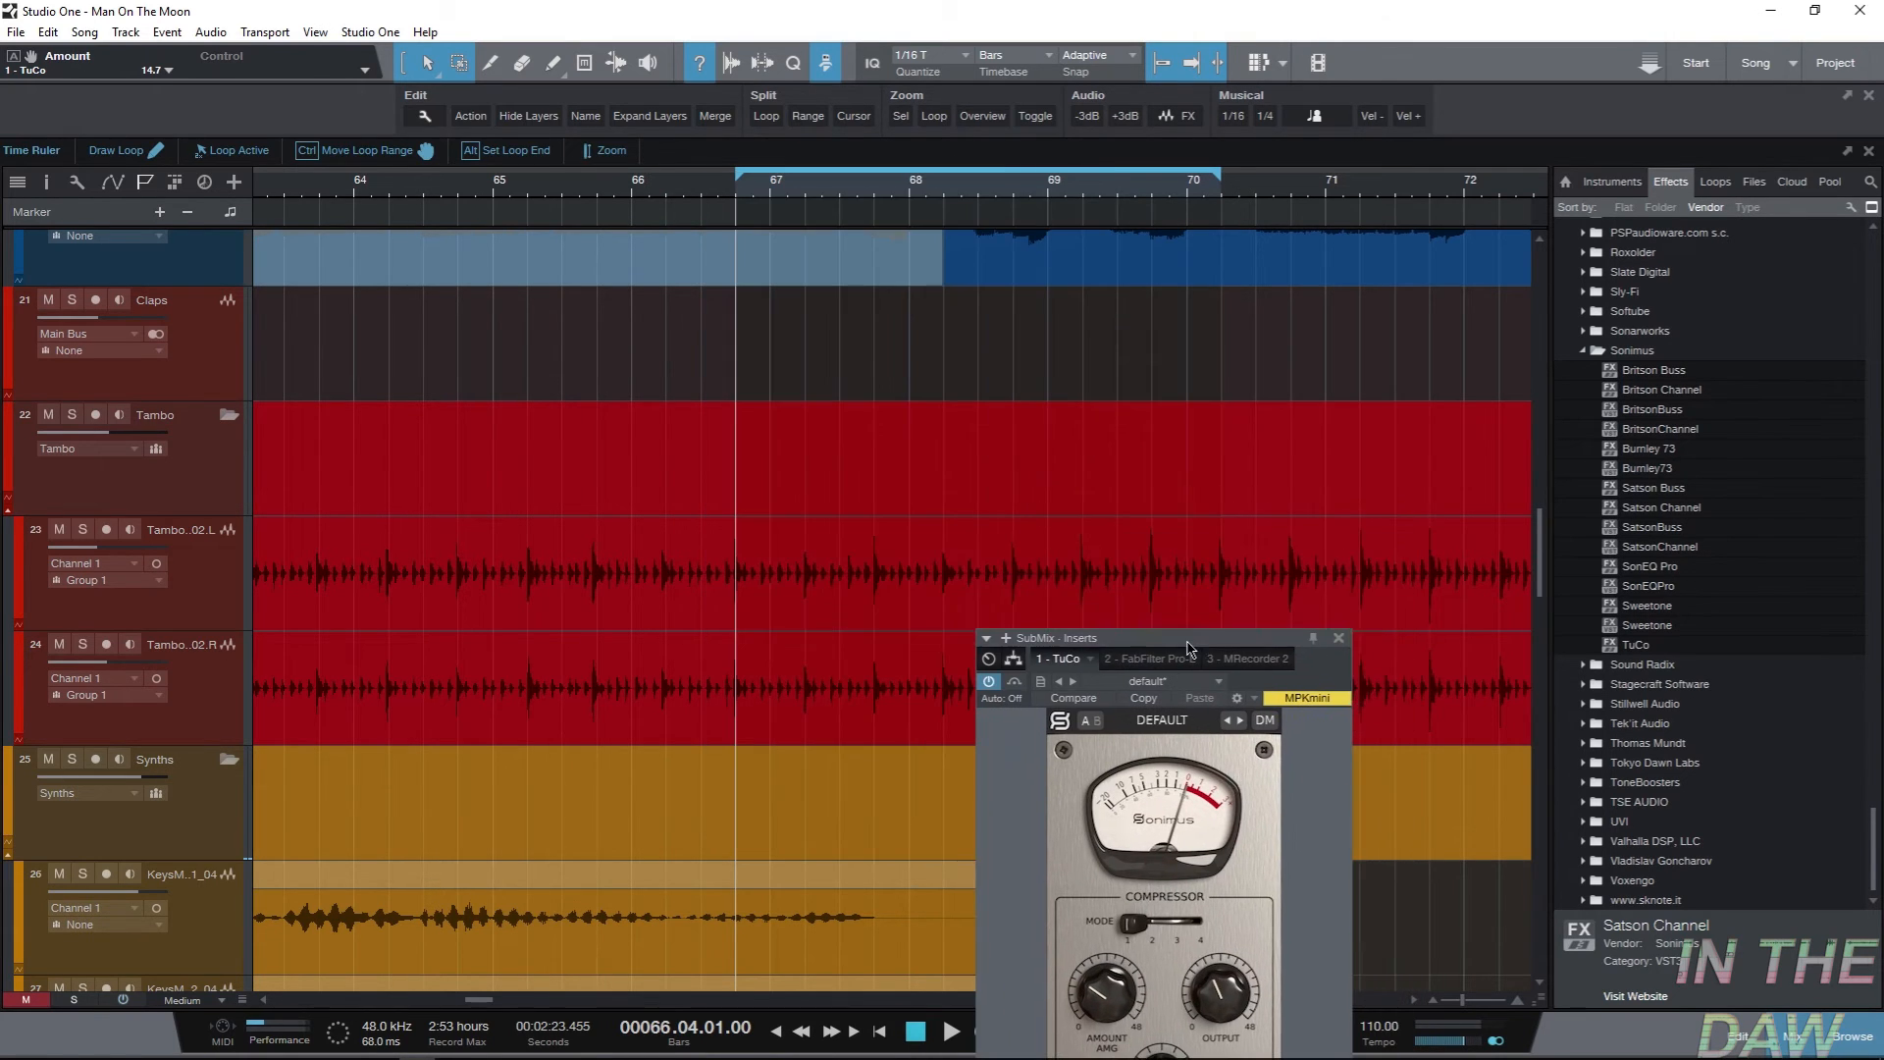
pyautogui.scroll(3, 1205, 471)
pyautogui.scroll(-5, 1199, 458)
pyautogui.moveTo(913, 190)
pyautogui.mouseDown()
pyautogui.moveTo(704, 189)
pyautogui.moveTo(966, 165)
pyautogui.moveTo(945, 177)
pyautogui.mouseUp()
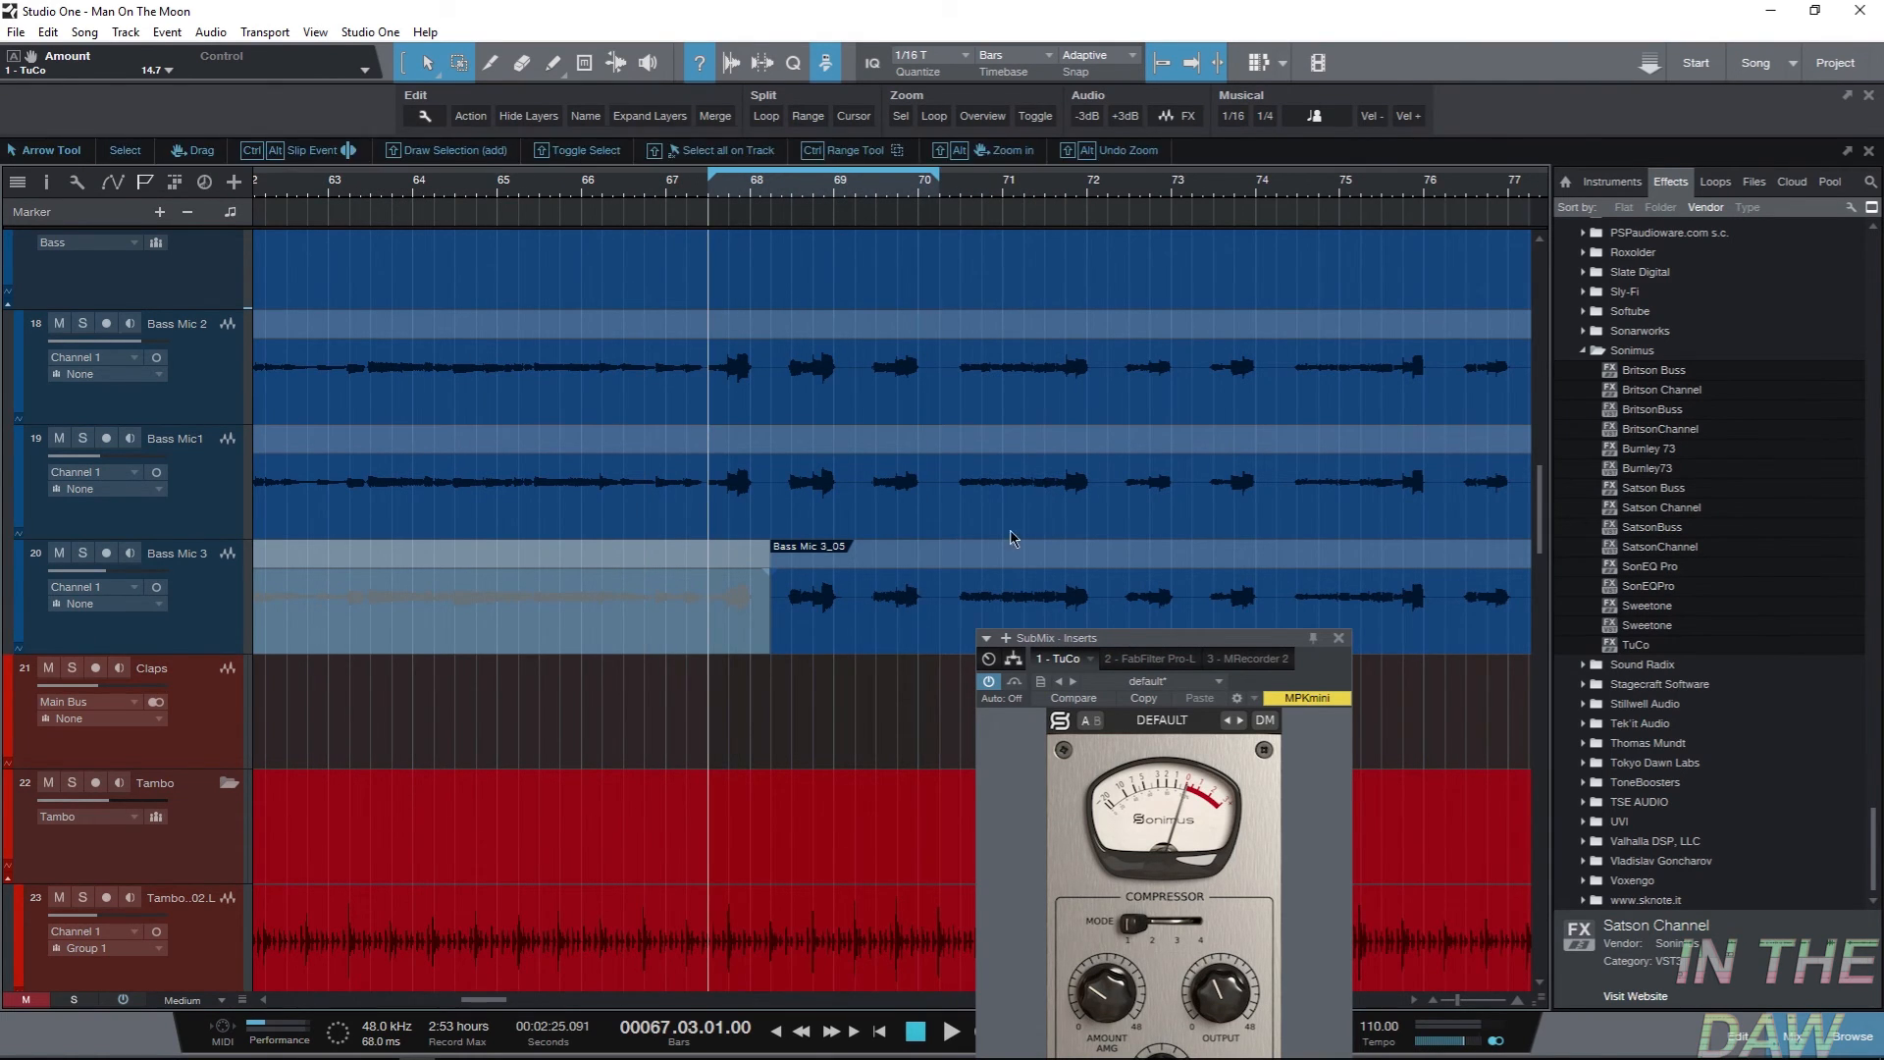
# Play the new loop range, compare the SubMix with TuCo bypassed and active, and stop playback.
pyautogui.press('space')
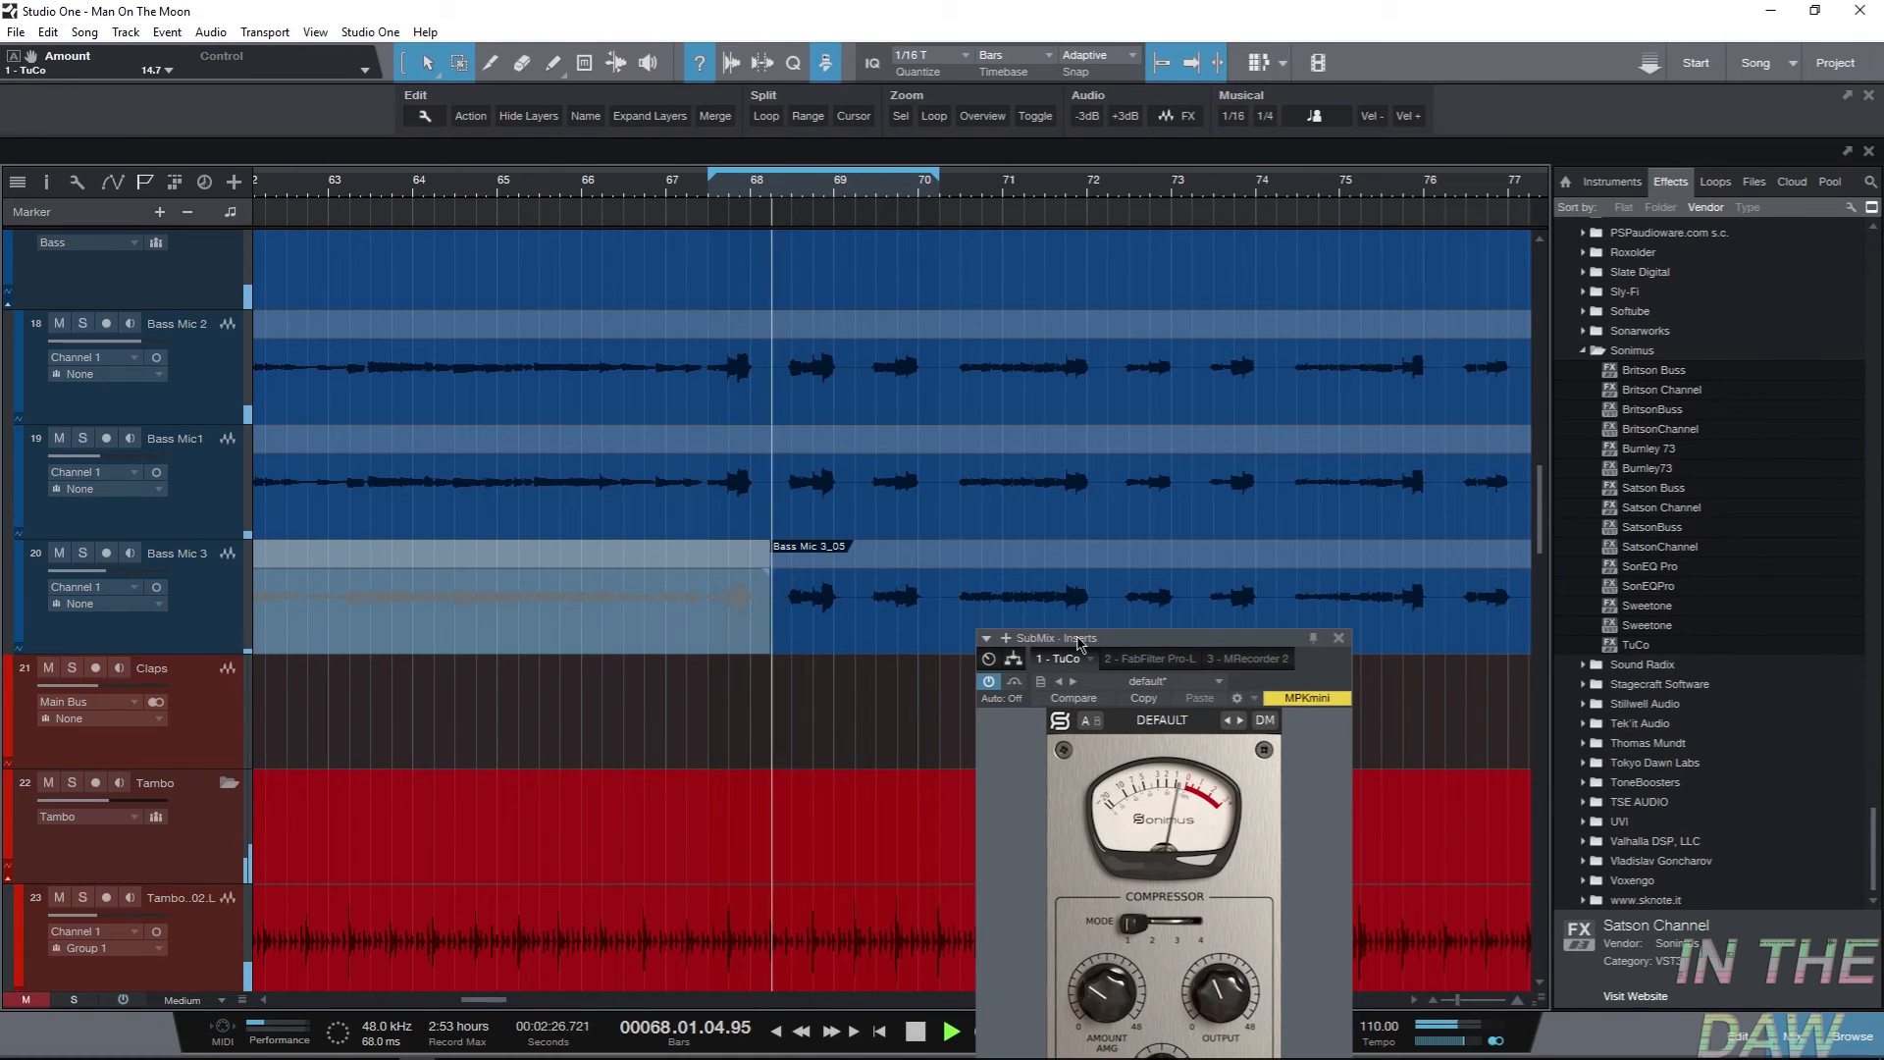
pyautogui.moveTo(1078, 642); pyautogui.dragTo(1151, 155)
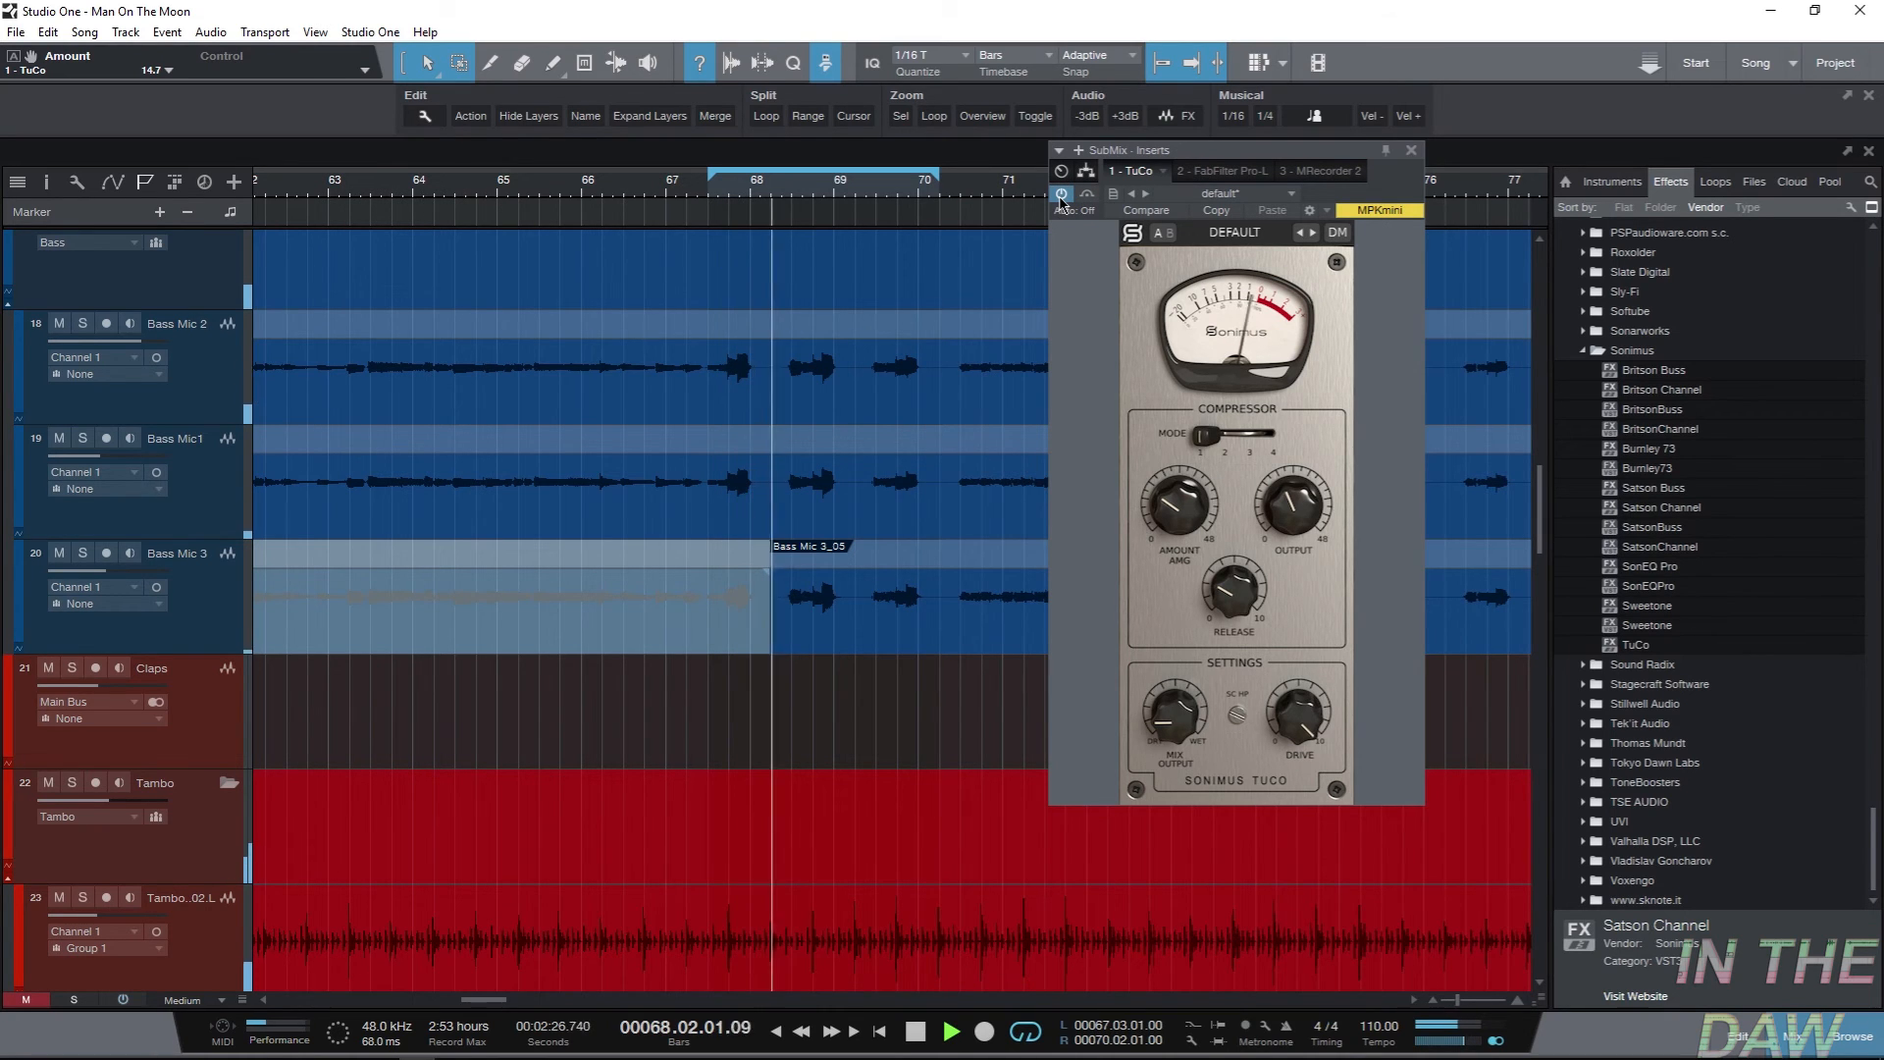
pyautogui.click(1060, 196)
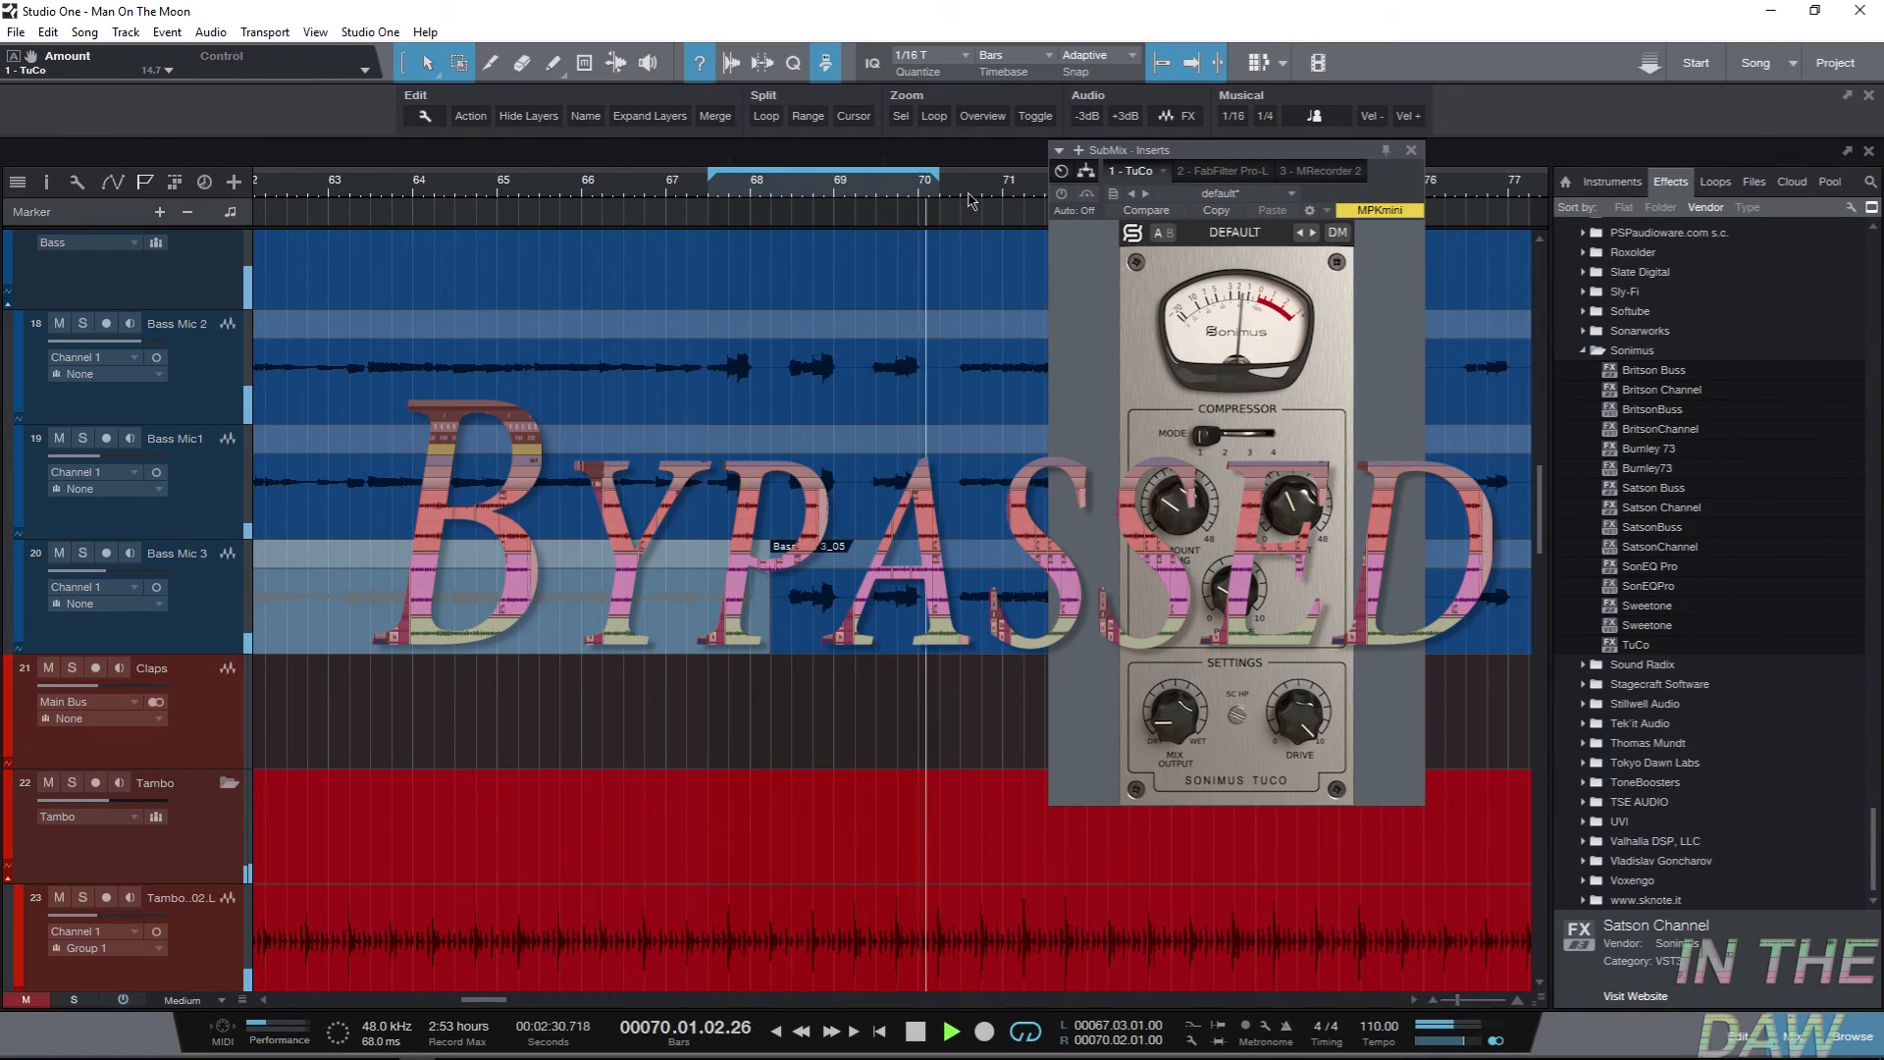
pyautogui.click(1063, 194)
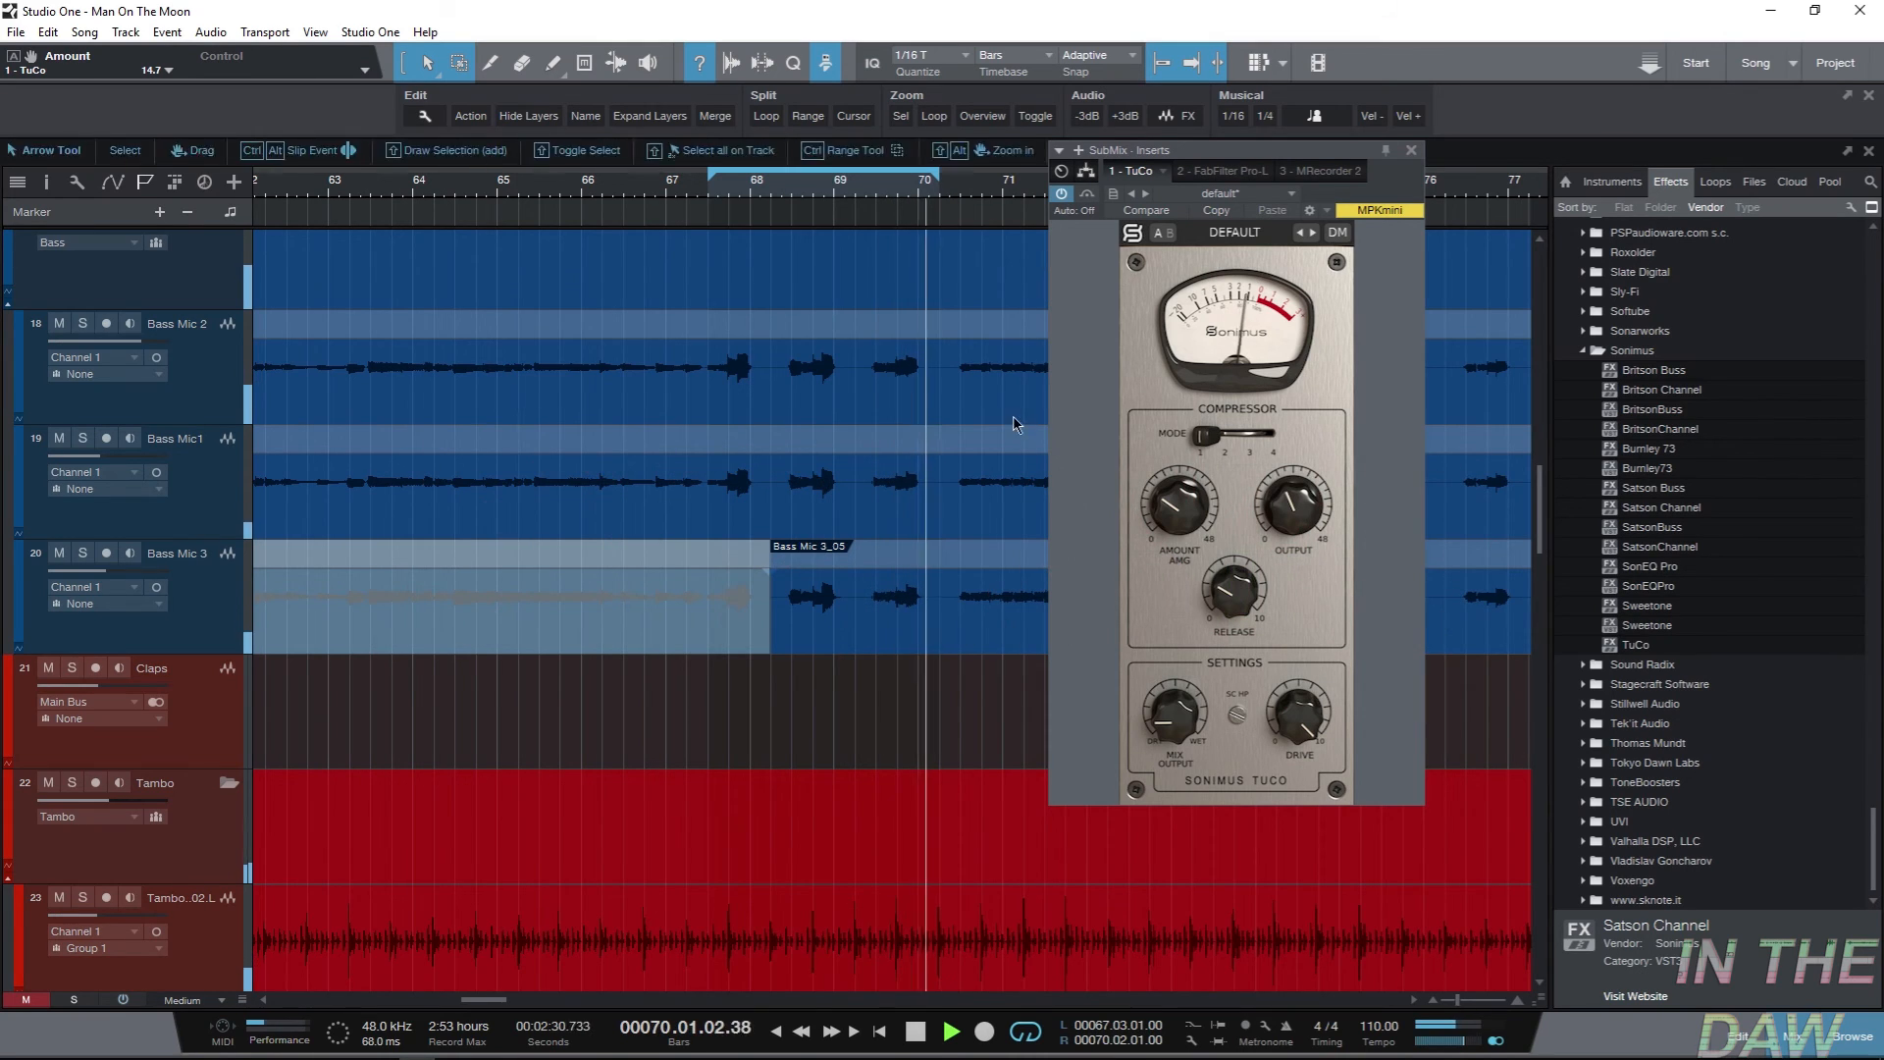
pyautogui.press('space')
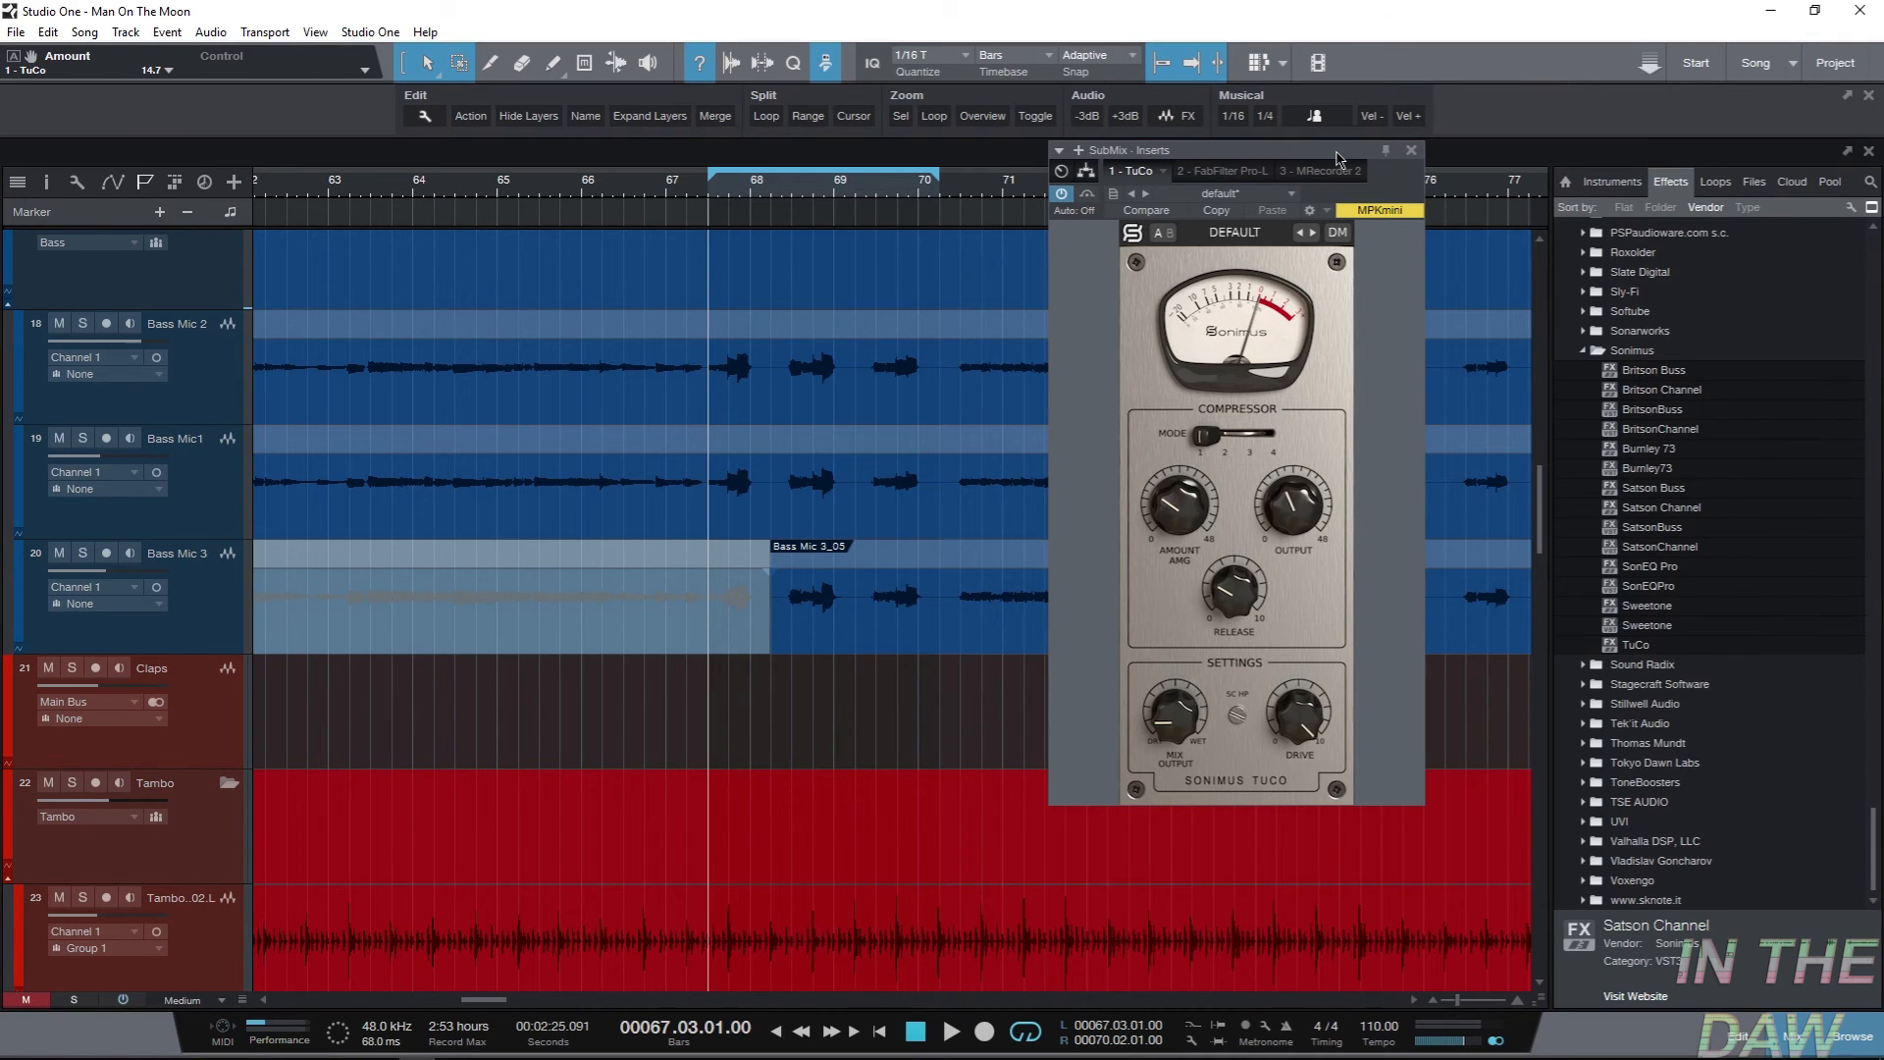
# With looping off, play the song from 70.03.01 through the active SubMix TuCo and show the synth and vocal tracks.
pyautogui.moveTo(1347, 149); pyautogui.dragTo(548, 321)
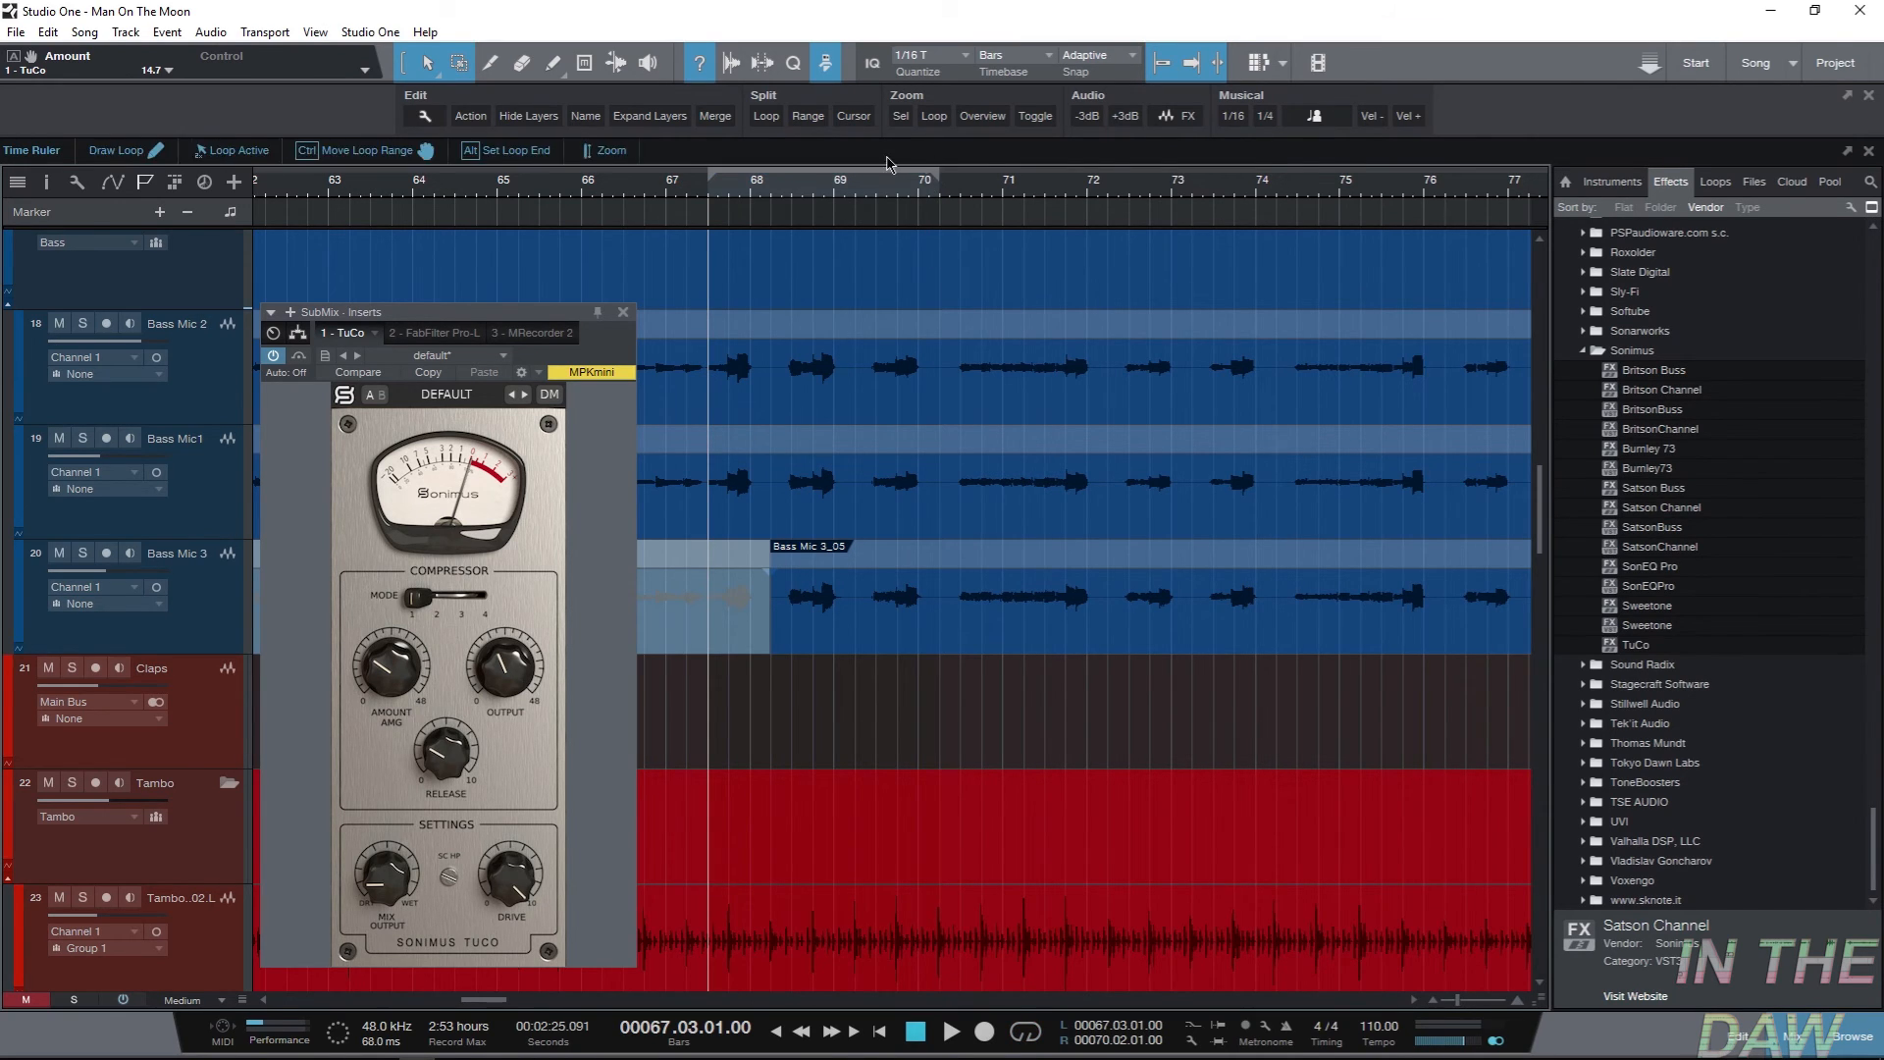
pyautogui.click(960, 169)
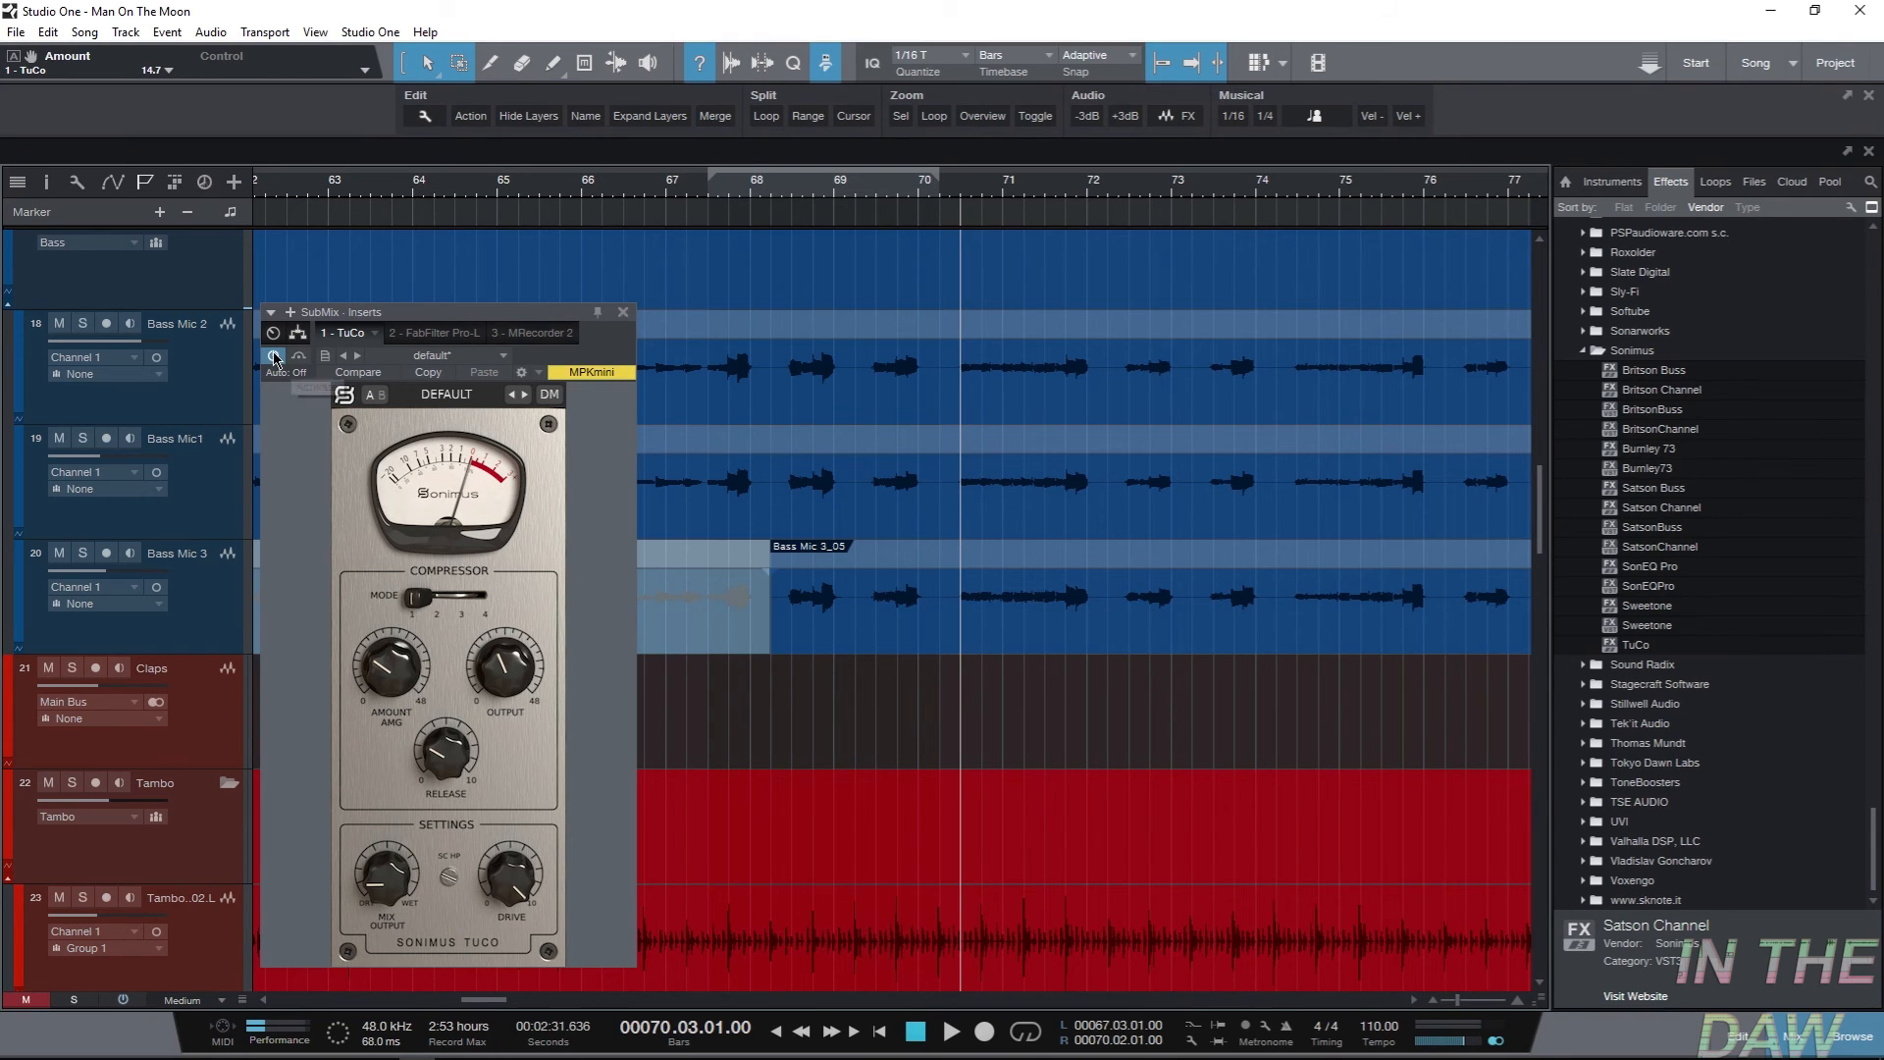
pyautogui.press('space')
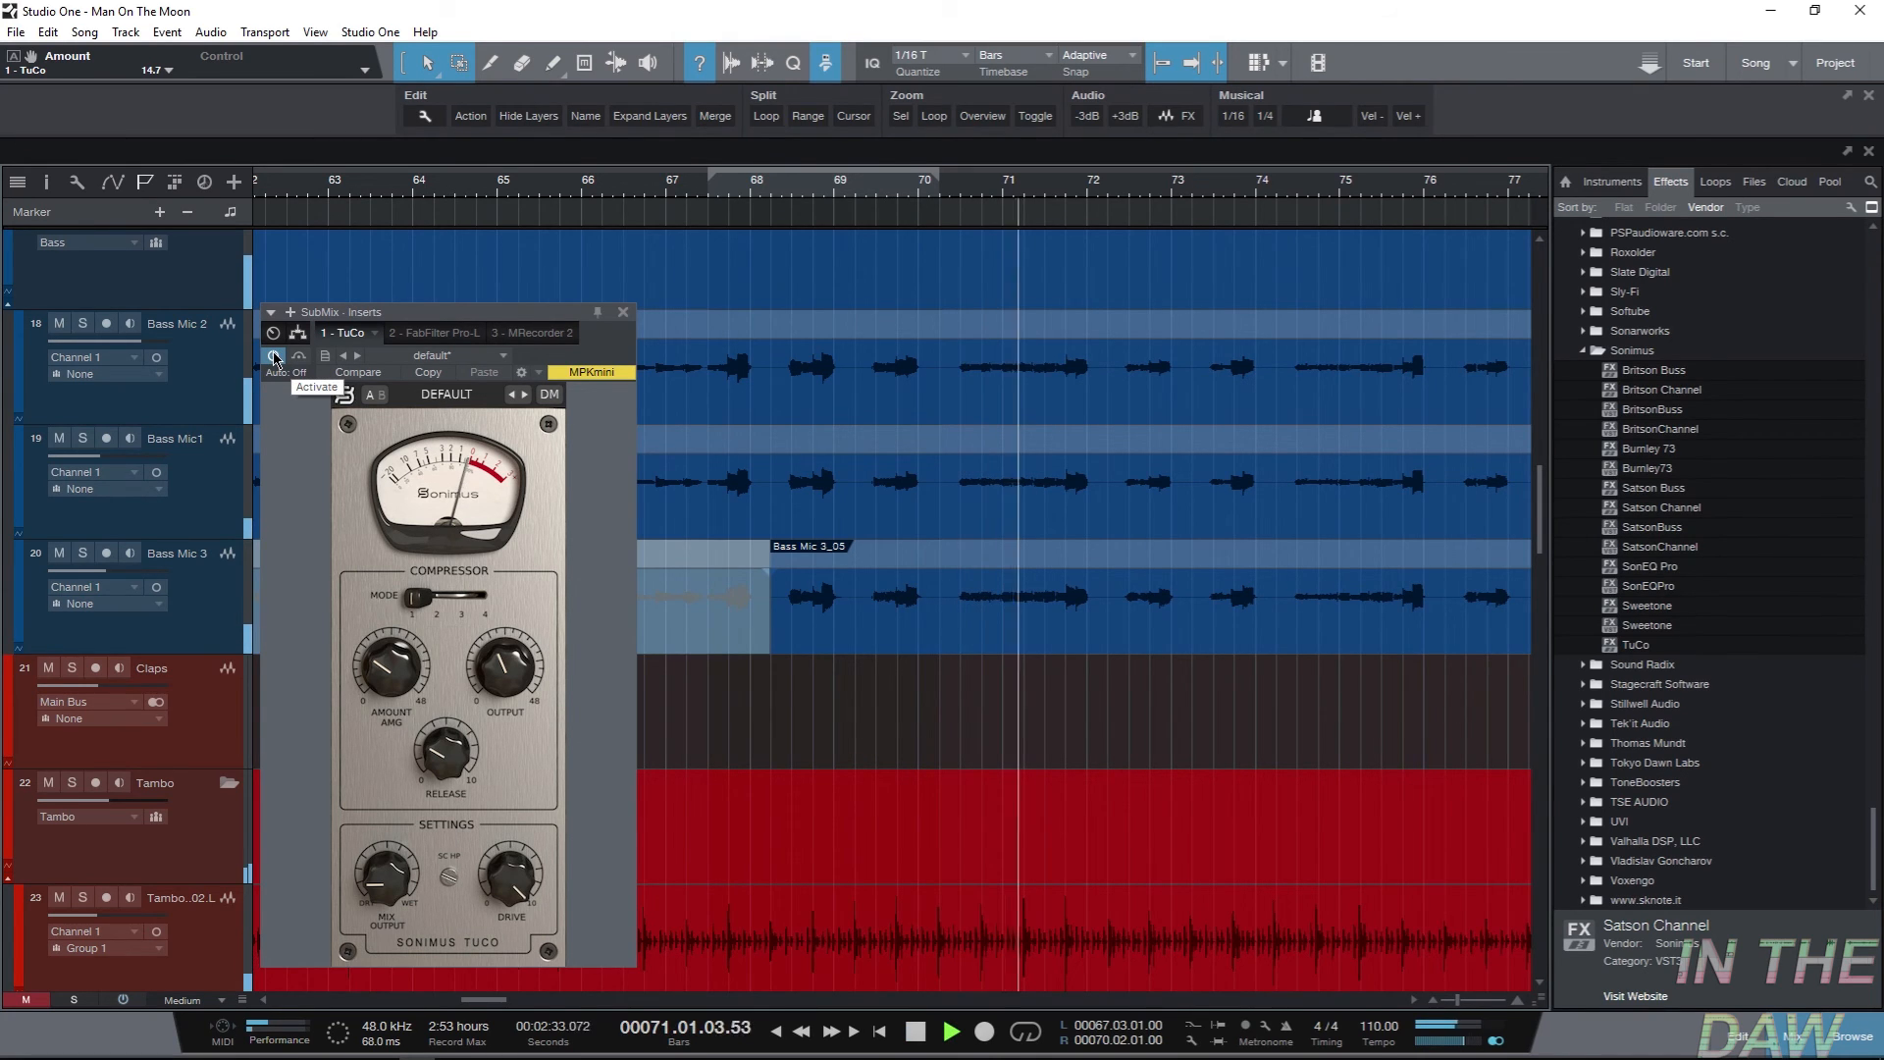
pyautogui.click(274, 357)
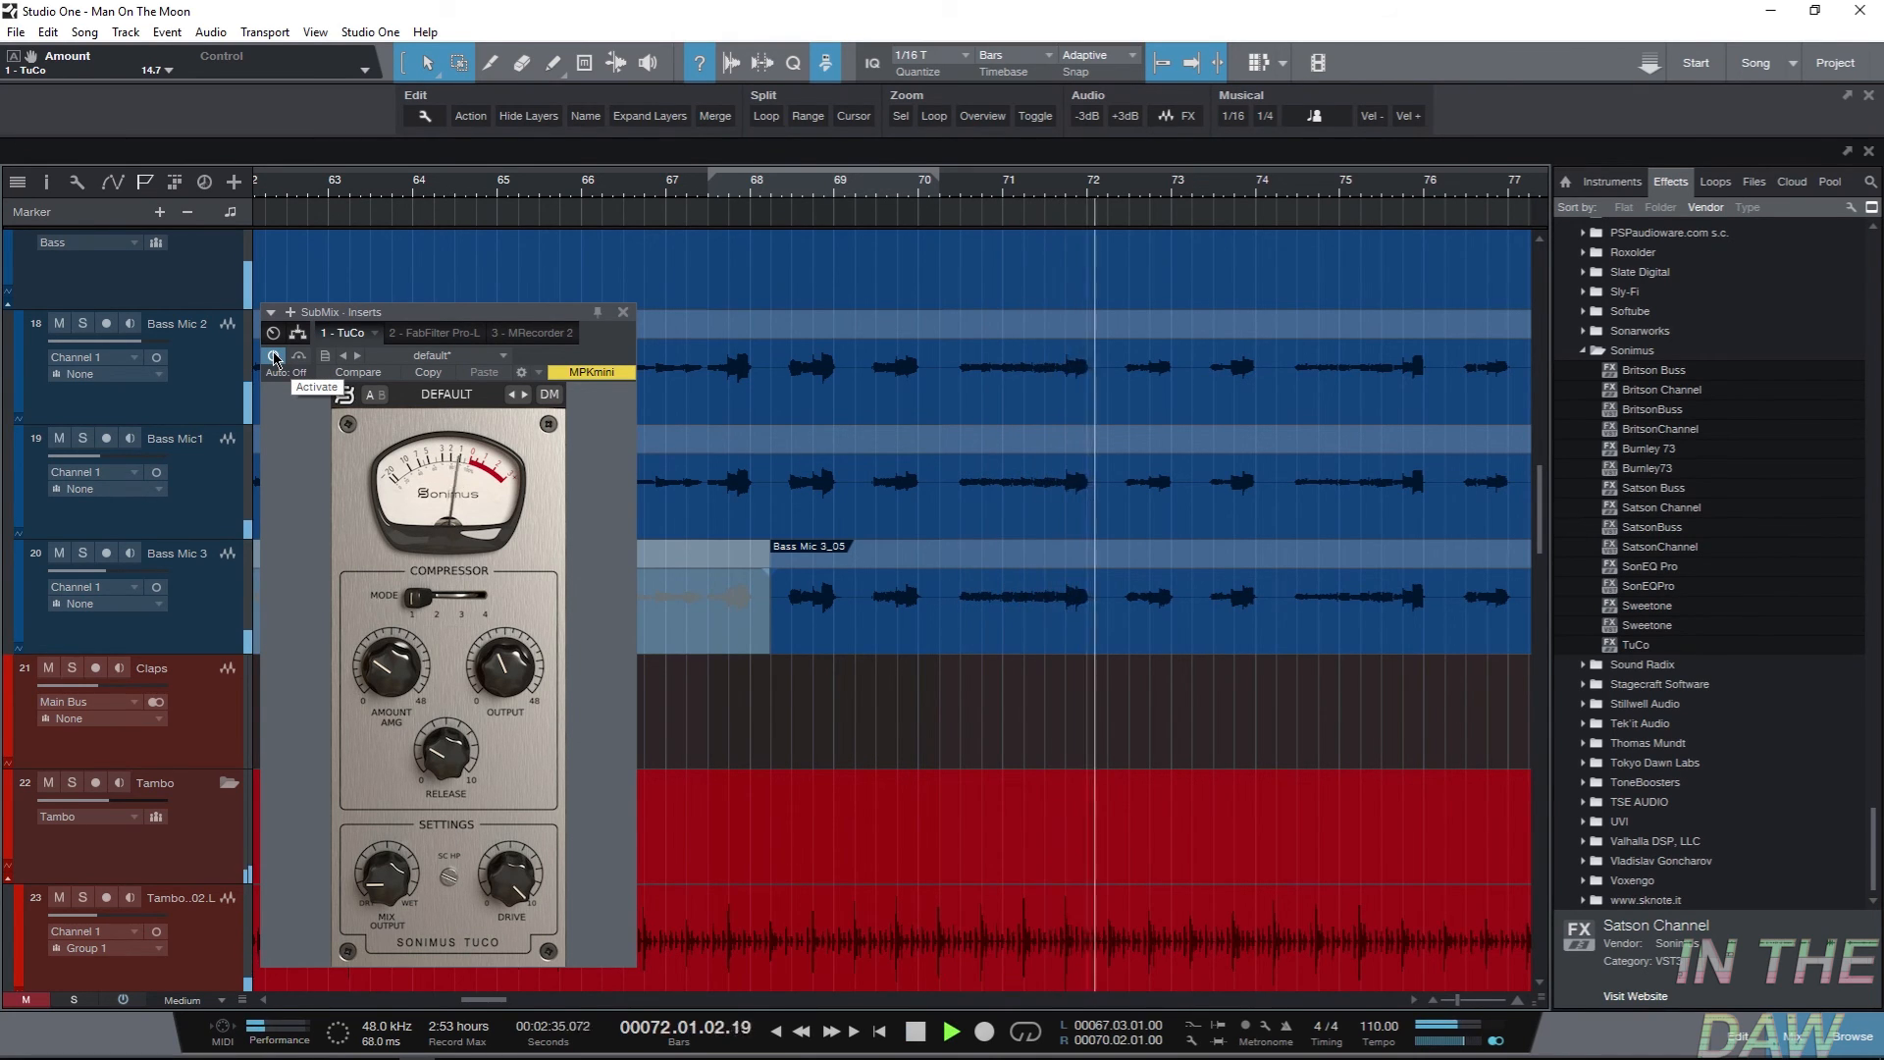
pyautogui.scroll(-3, 754, 393)
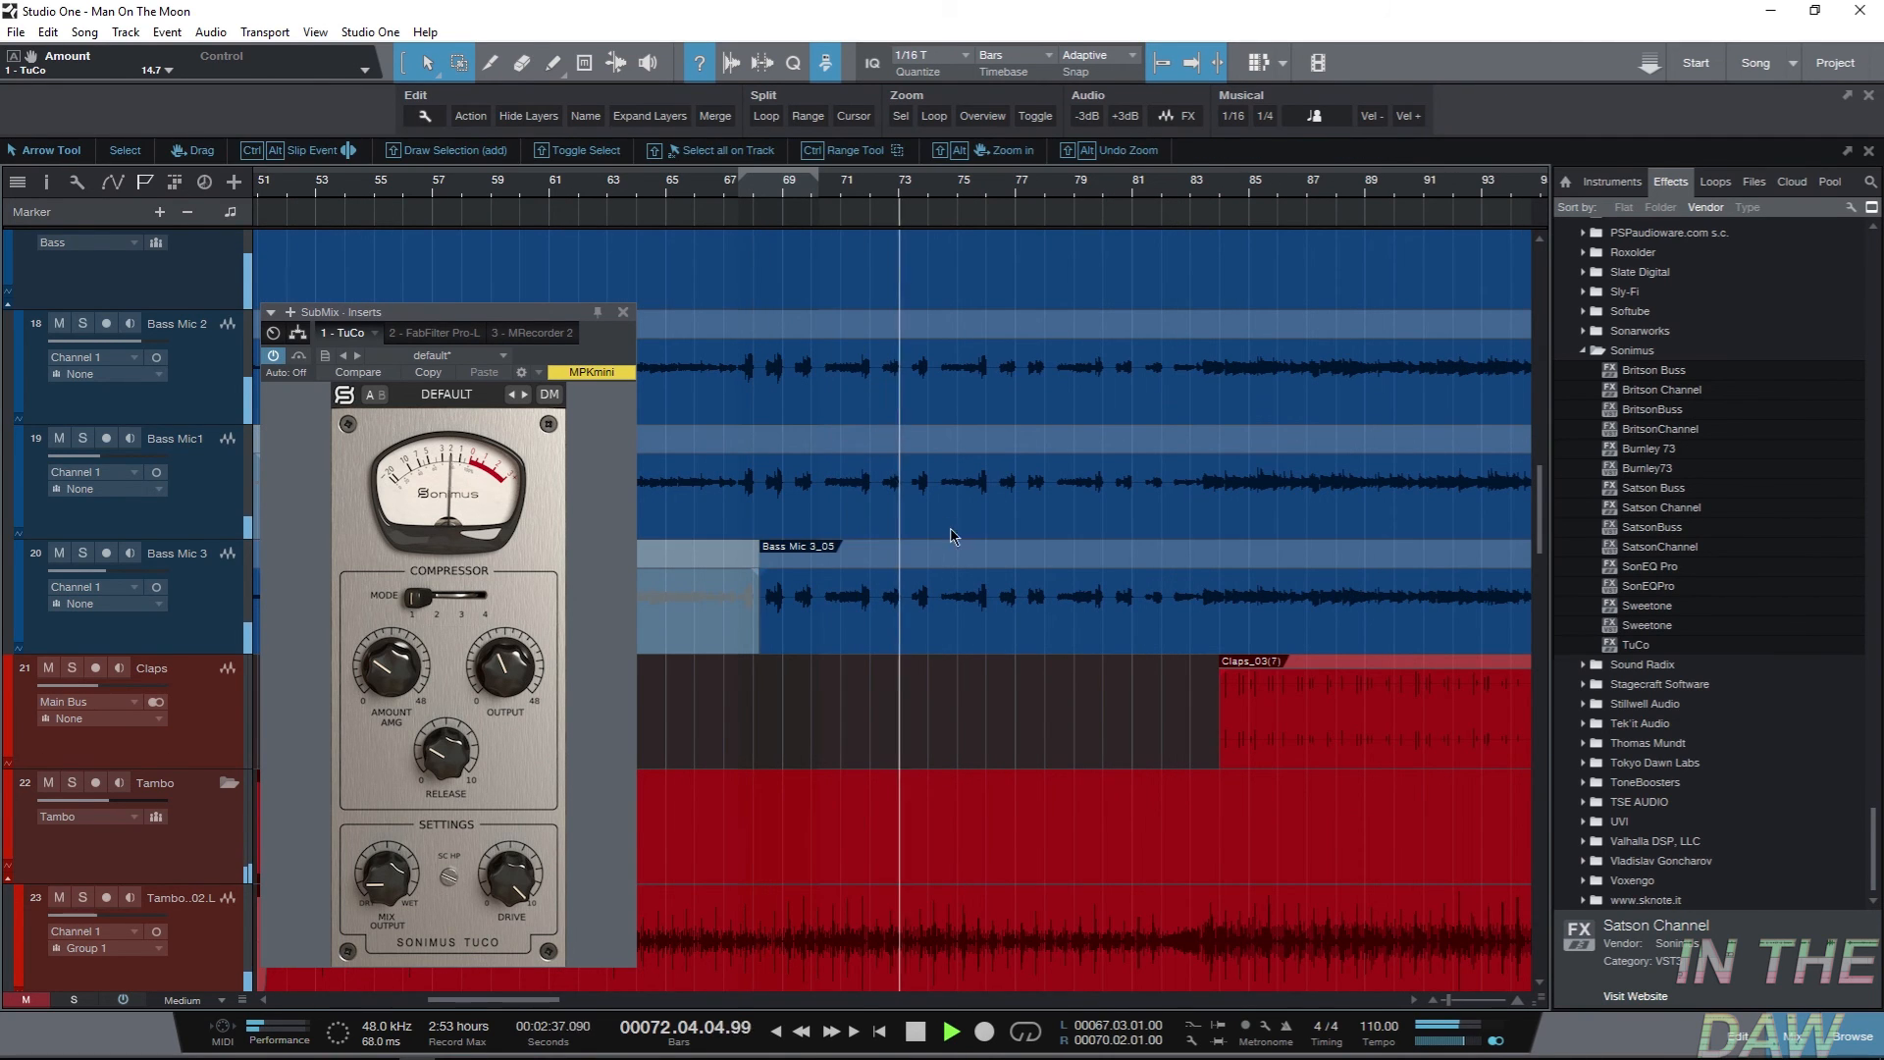
pyautogui.scroll(-3, 1037, 495)
pyautogui.scroll(-3, 1021, 530)
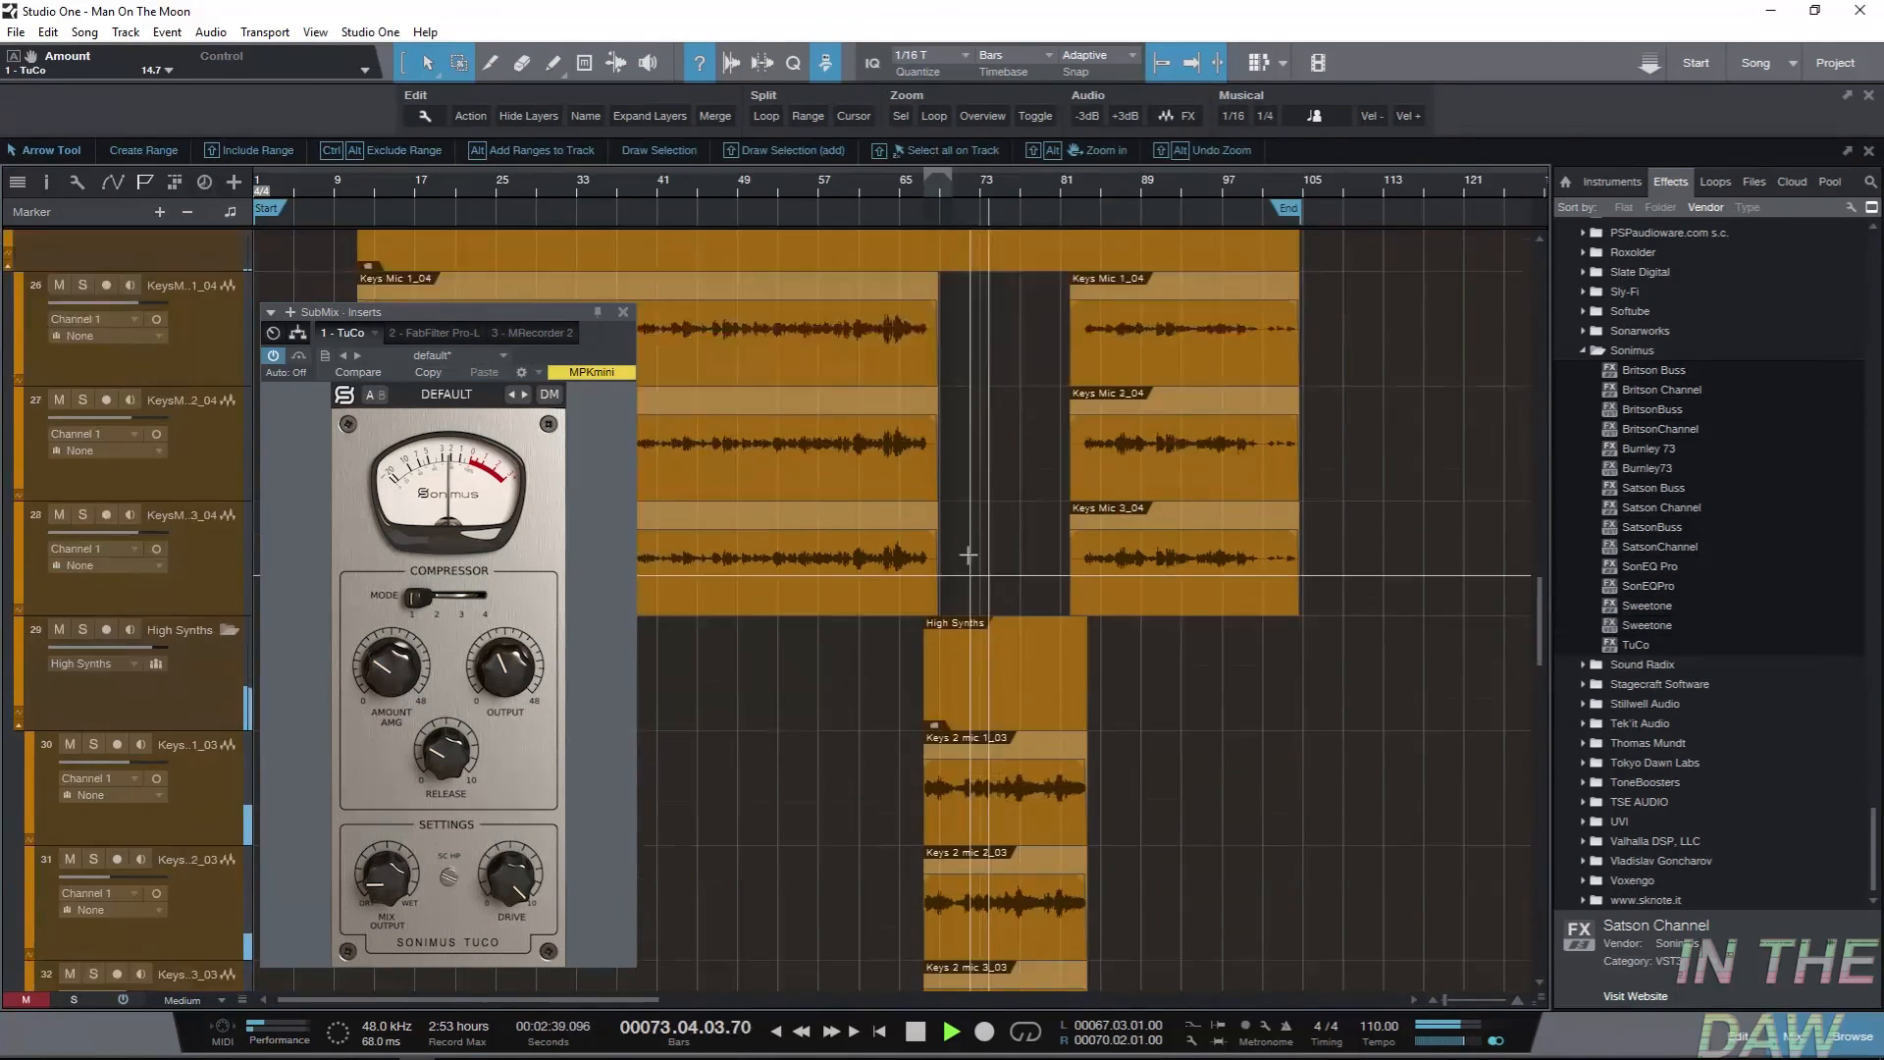
pyautogui.scroll(-3, 991, 555)
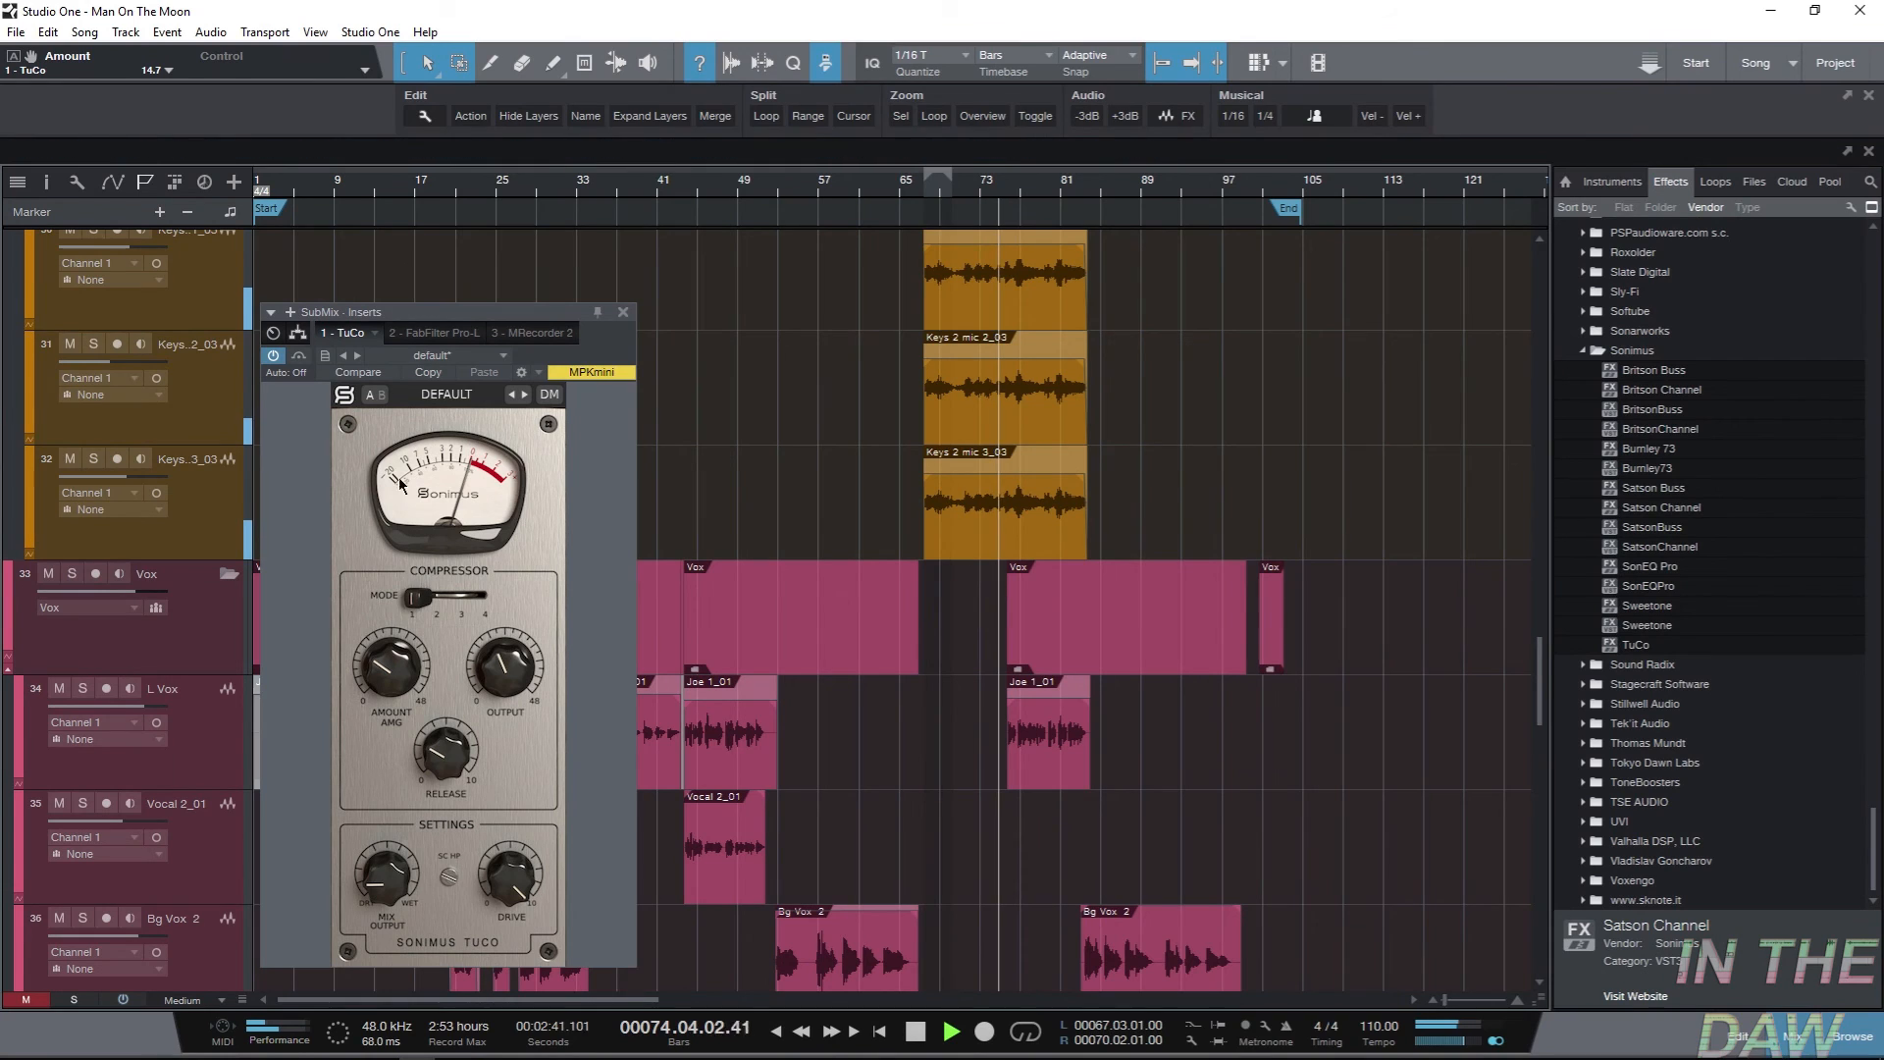
# Alternate TuCo between bypassed and active while the vocal section plays, leave it active, and stop playback.
pyautogui.click(273, 358)
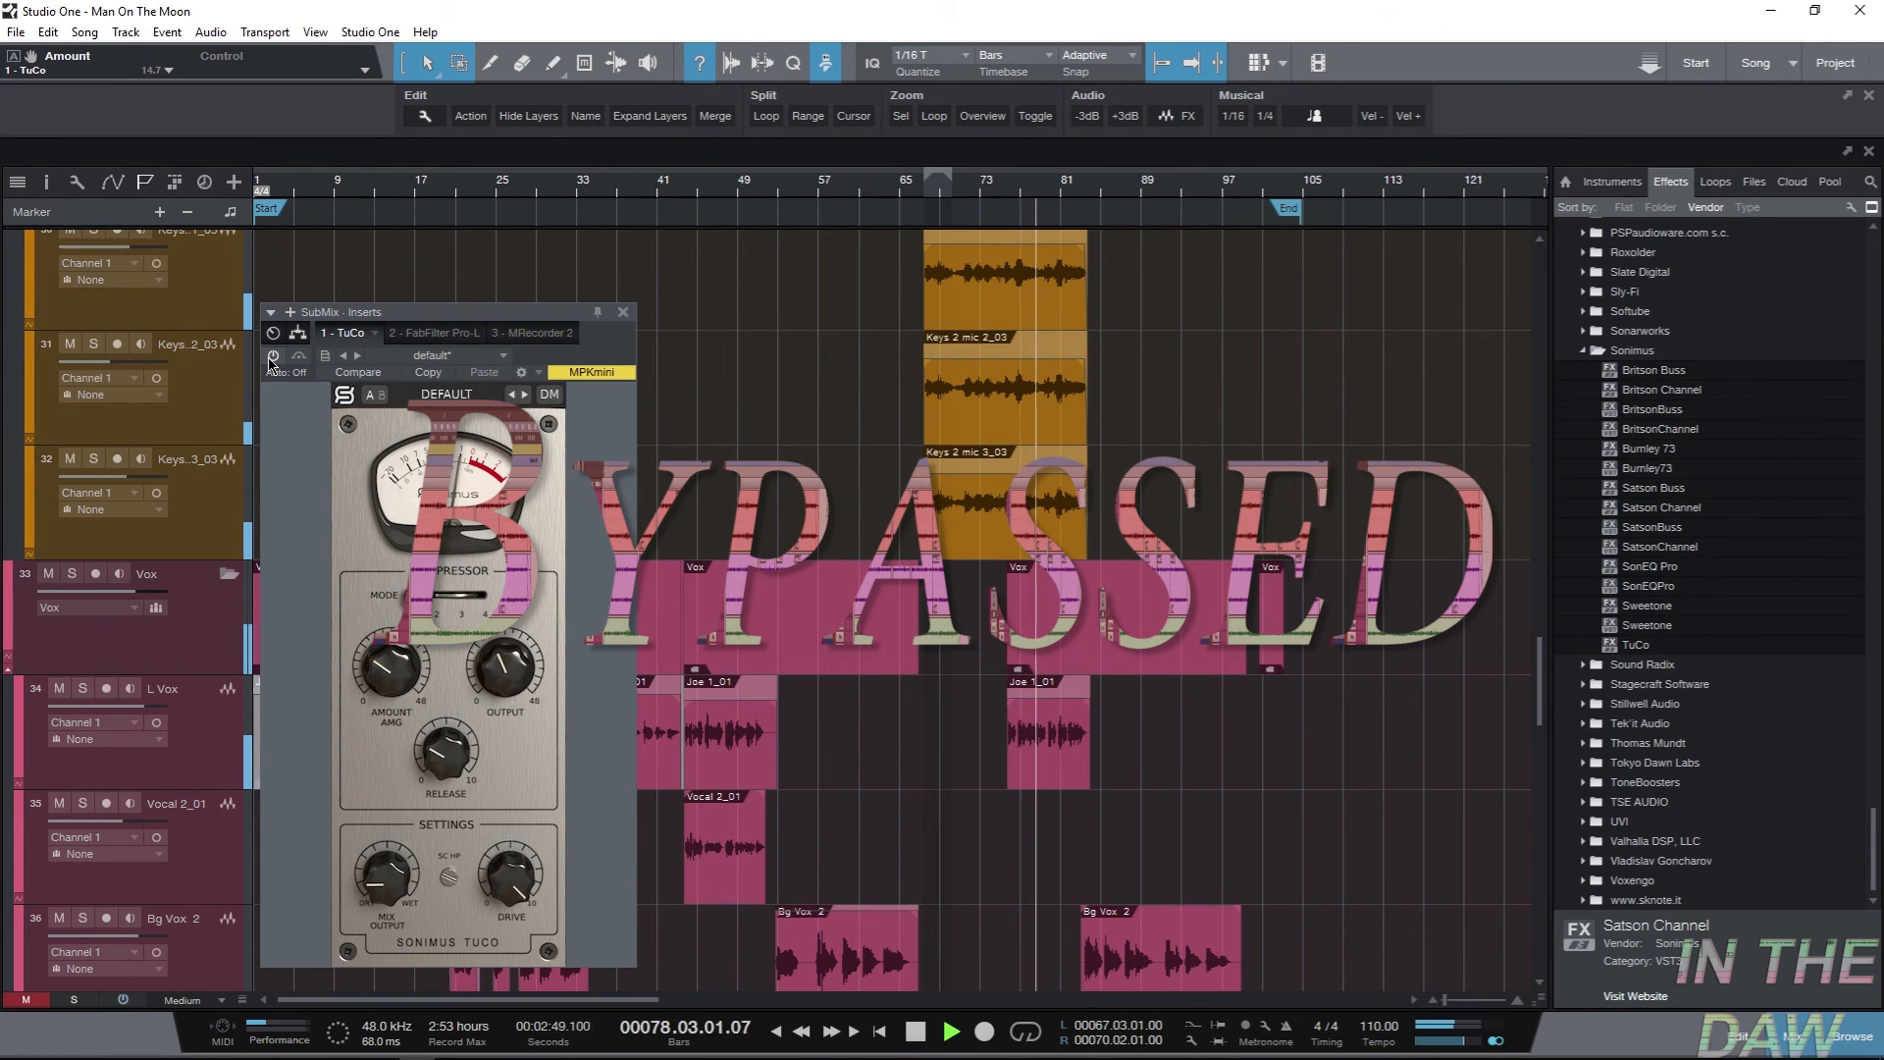
pyautogui.click(273, 357)
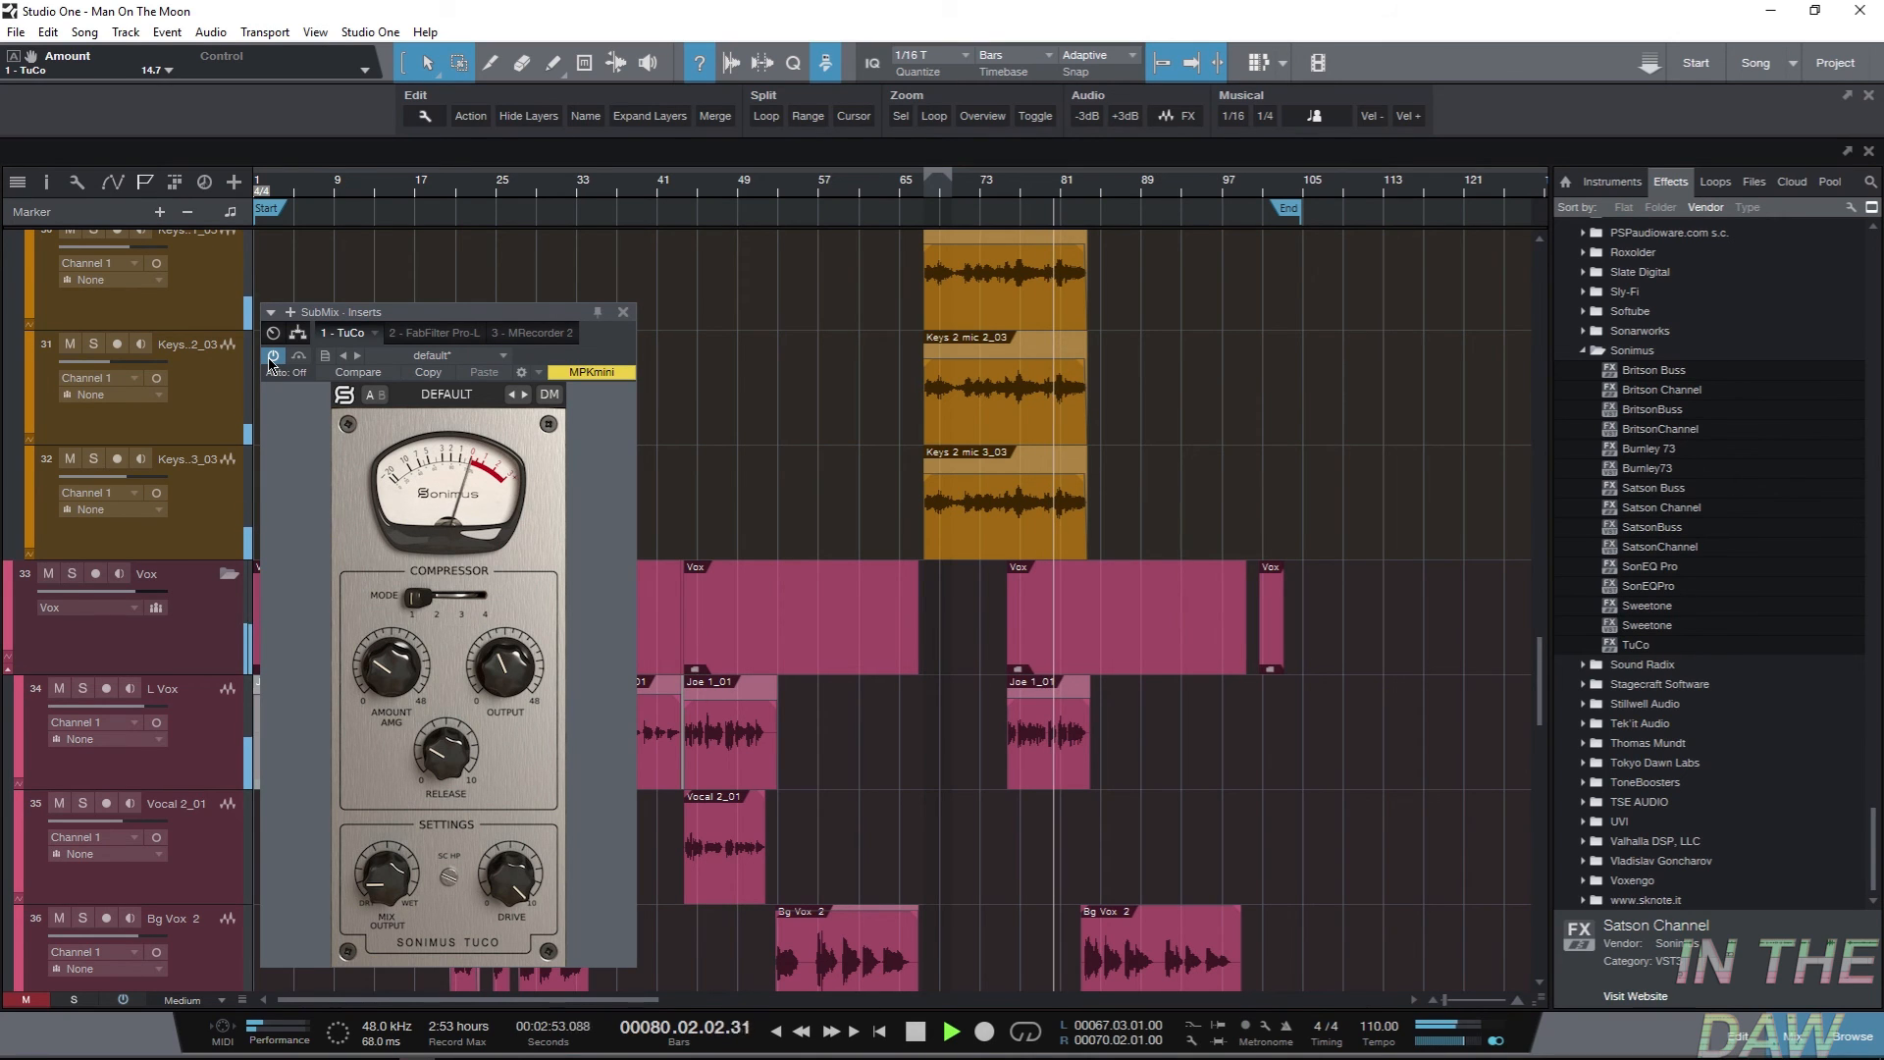
pyautogui.click(273, 357)
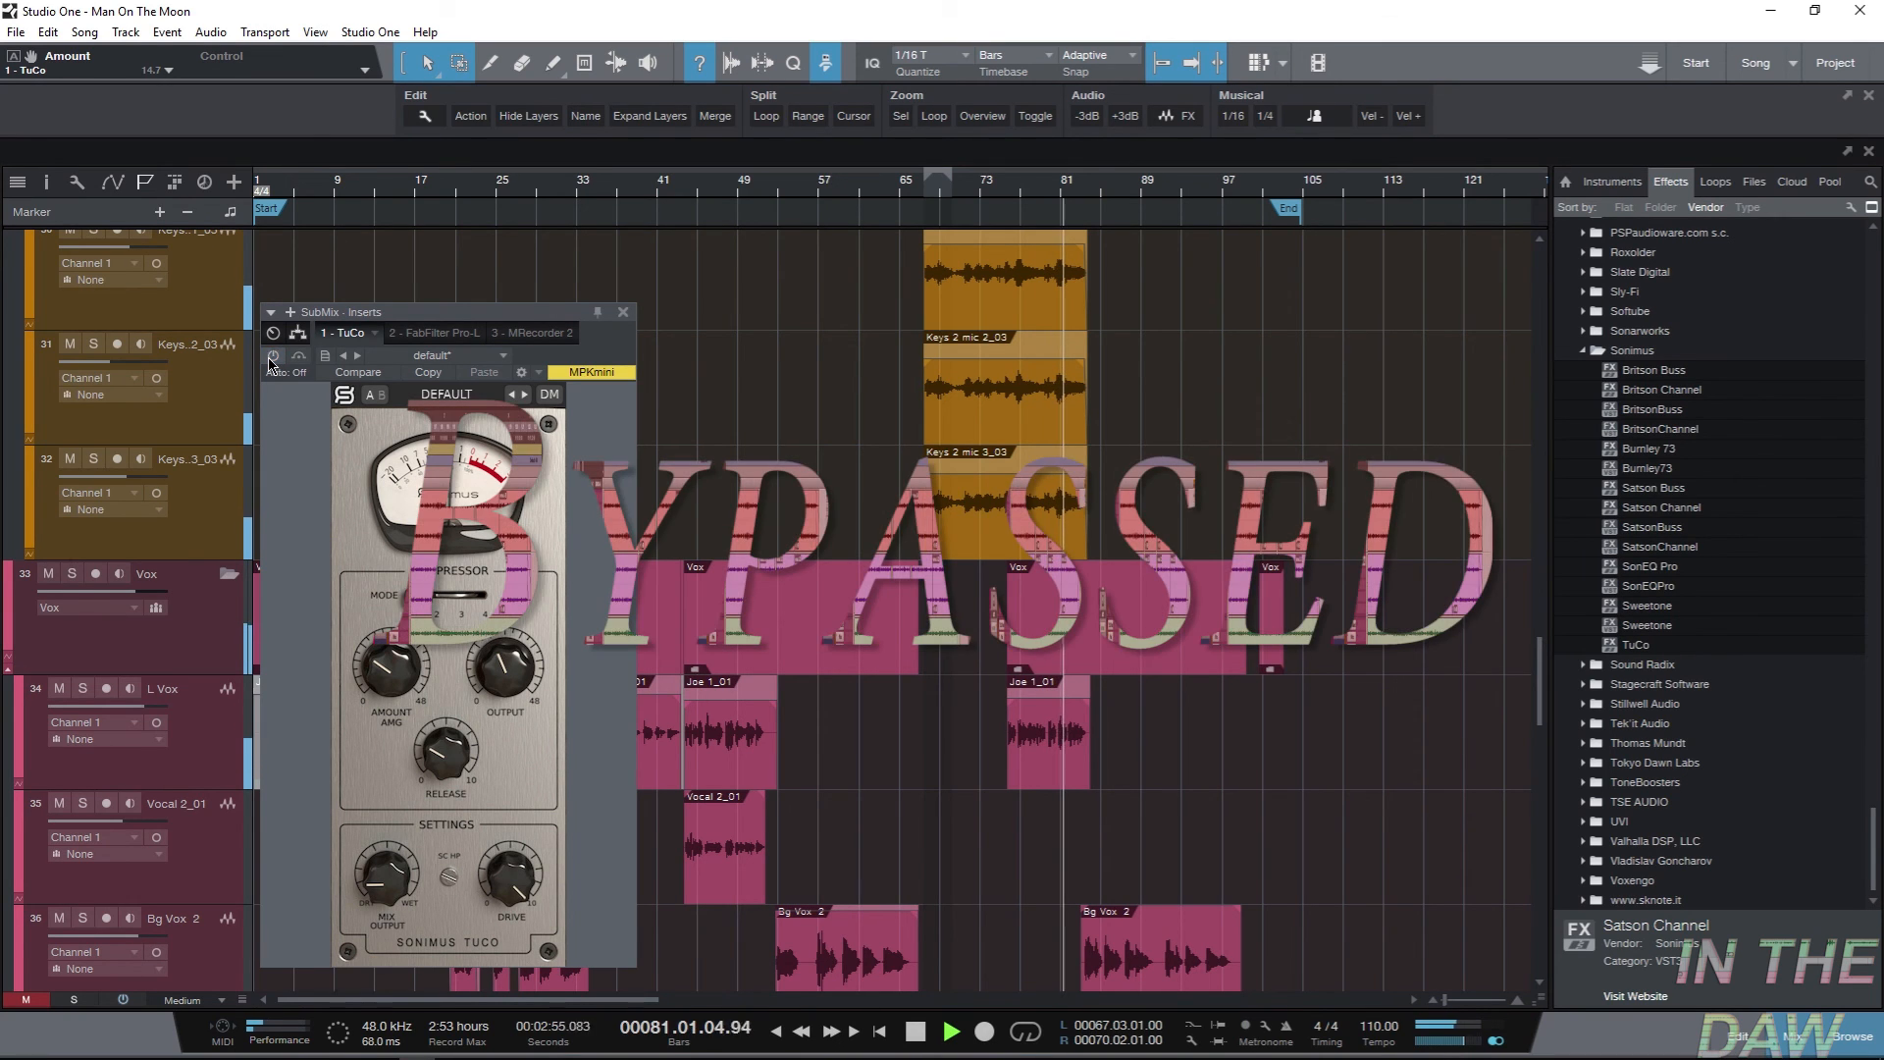
pyautogui.click(272, 357)
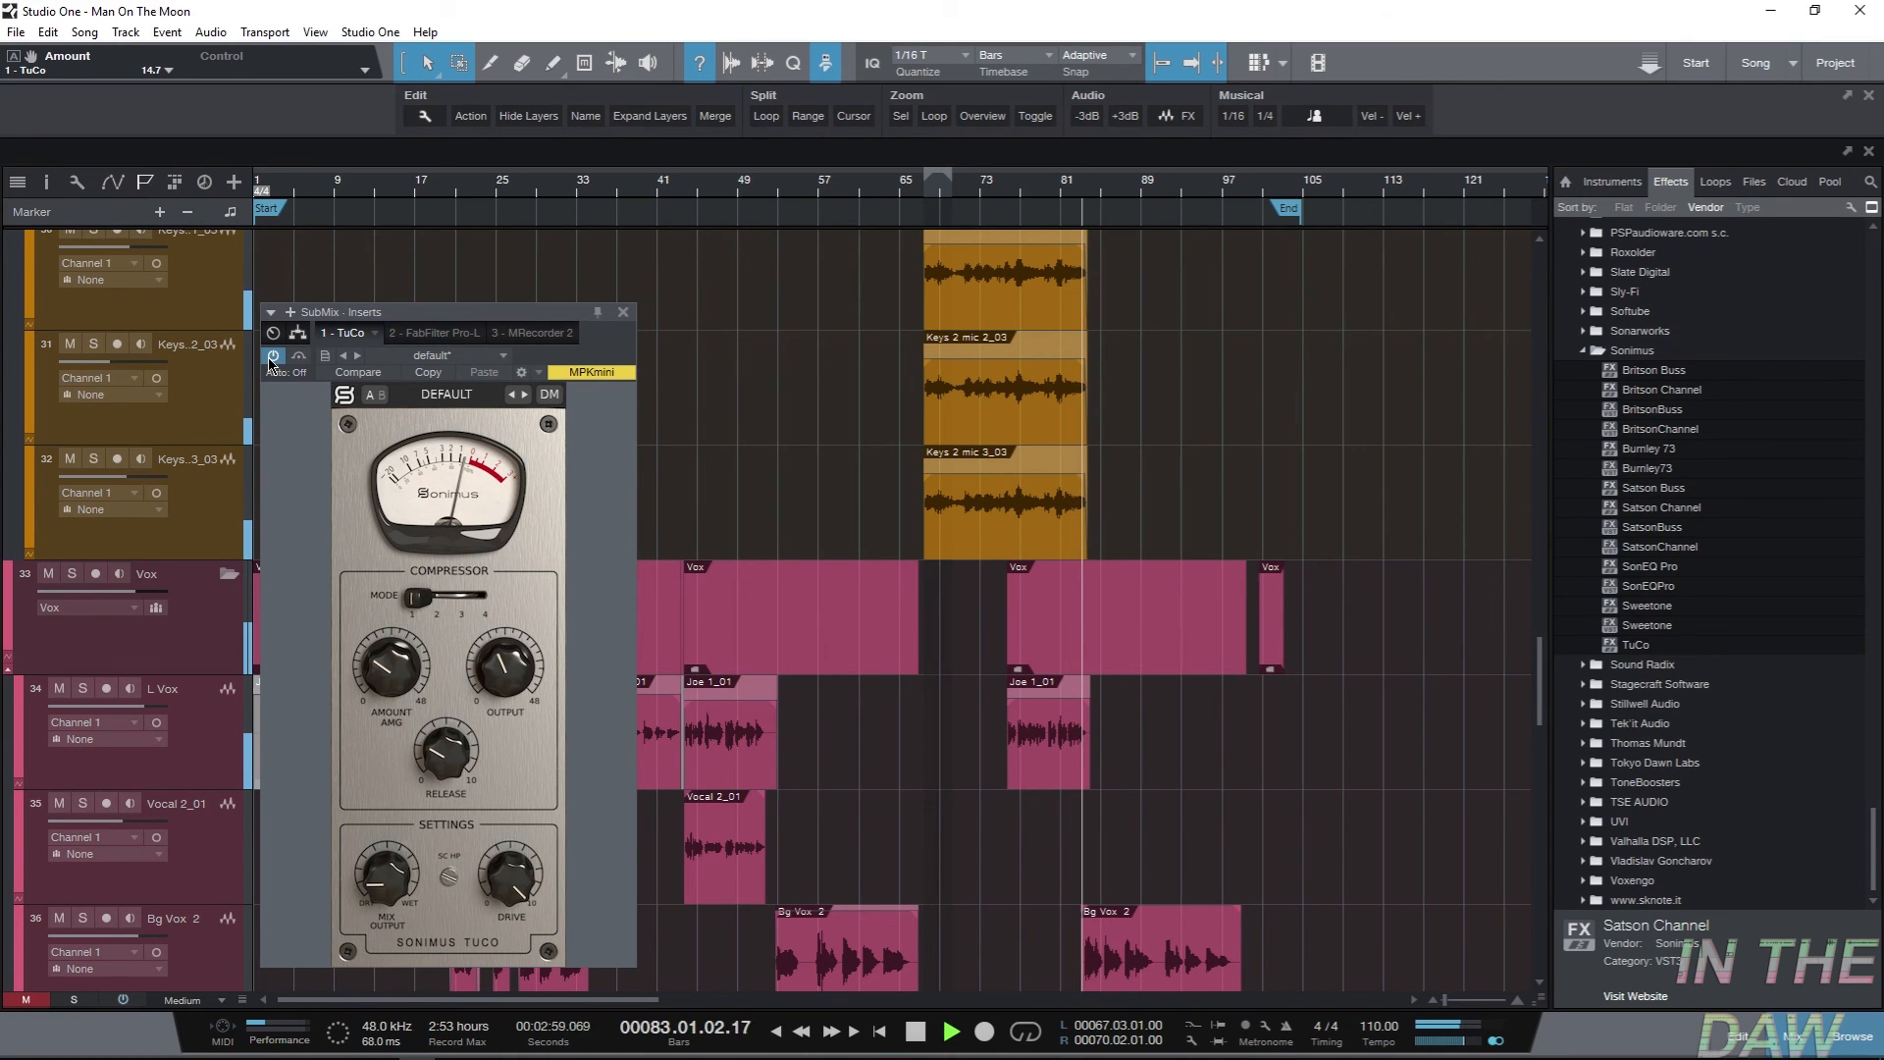
pyautogui.press('space')
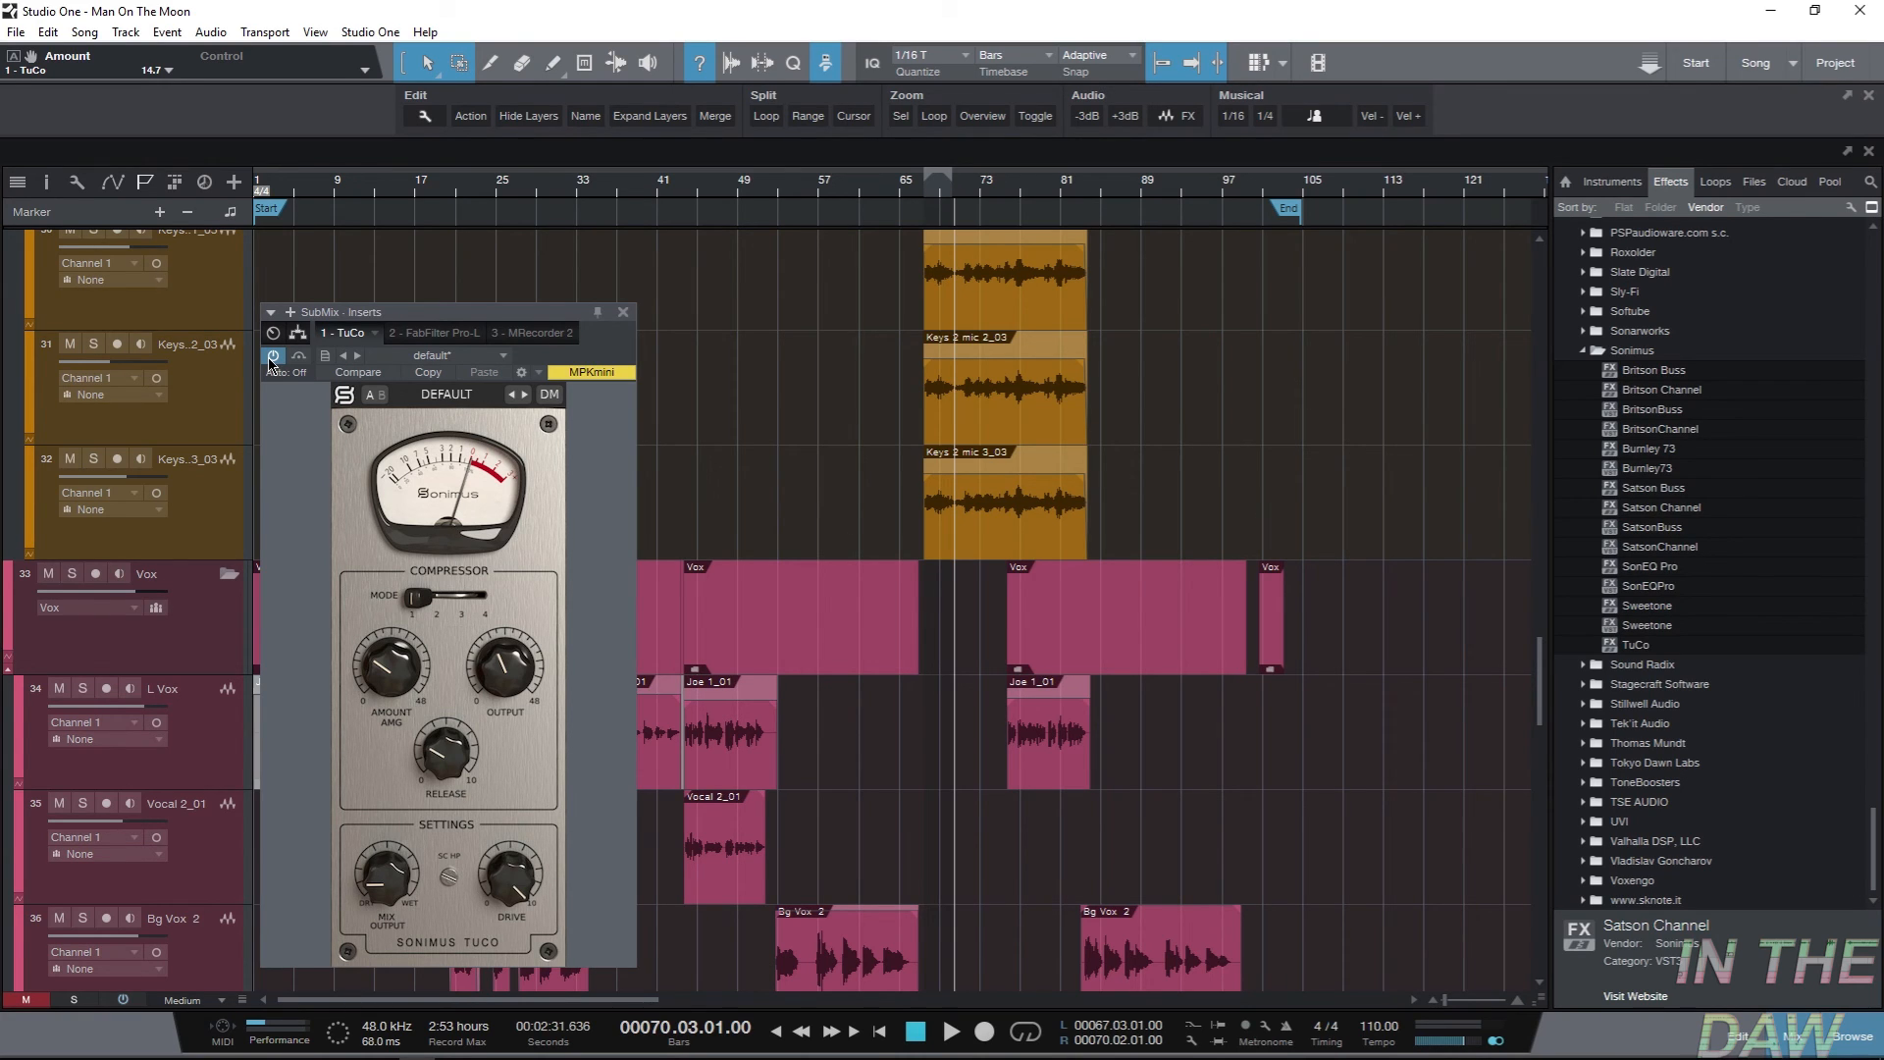
pyautogui.click(271, 357)
pyautogui.click(272, 357)
pyautogui.click(272, 357)
pyautogui.click(272, 358)
pyautogui.moveTo(442, 313); pyautogui.dragTo(610, 227)
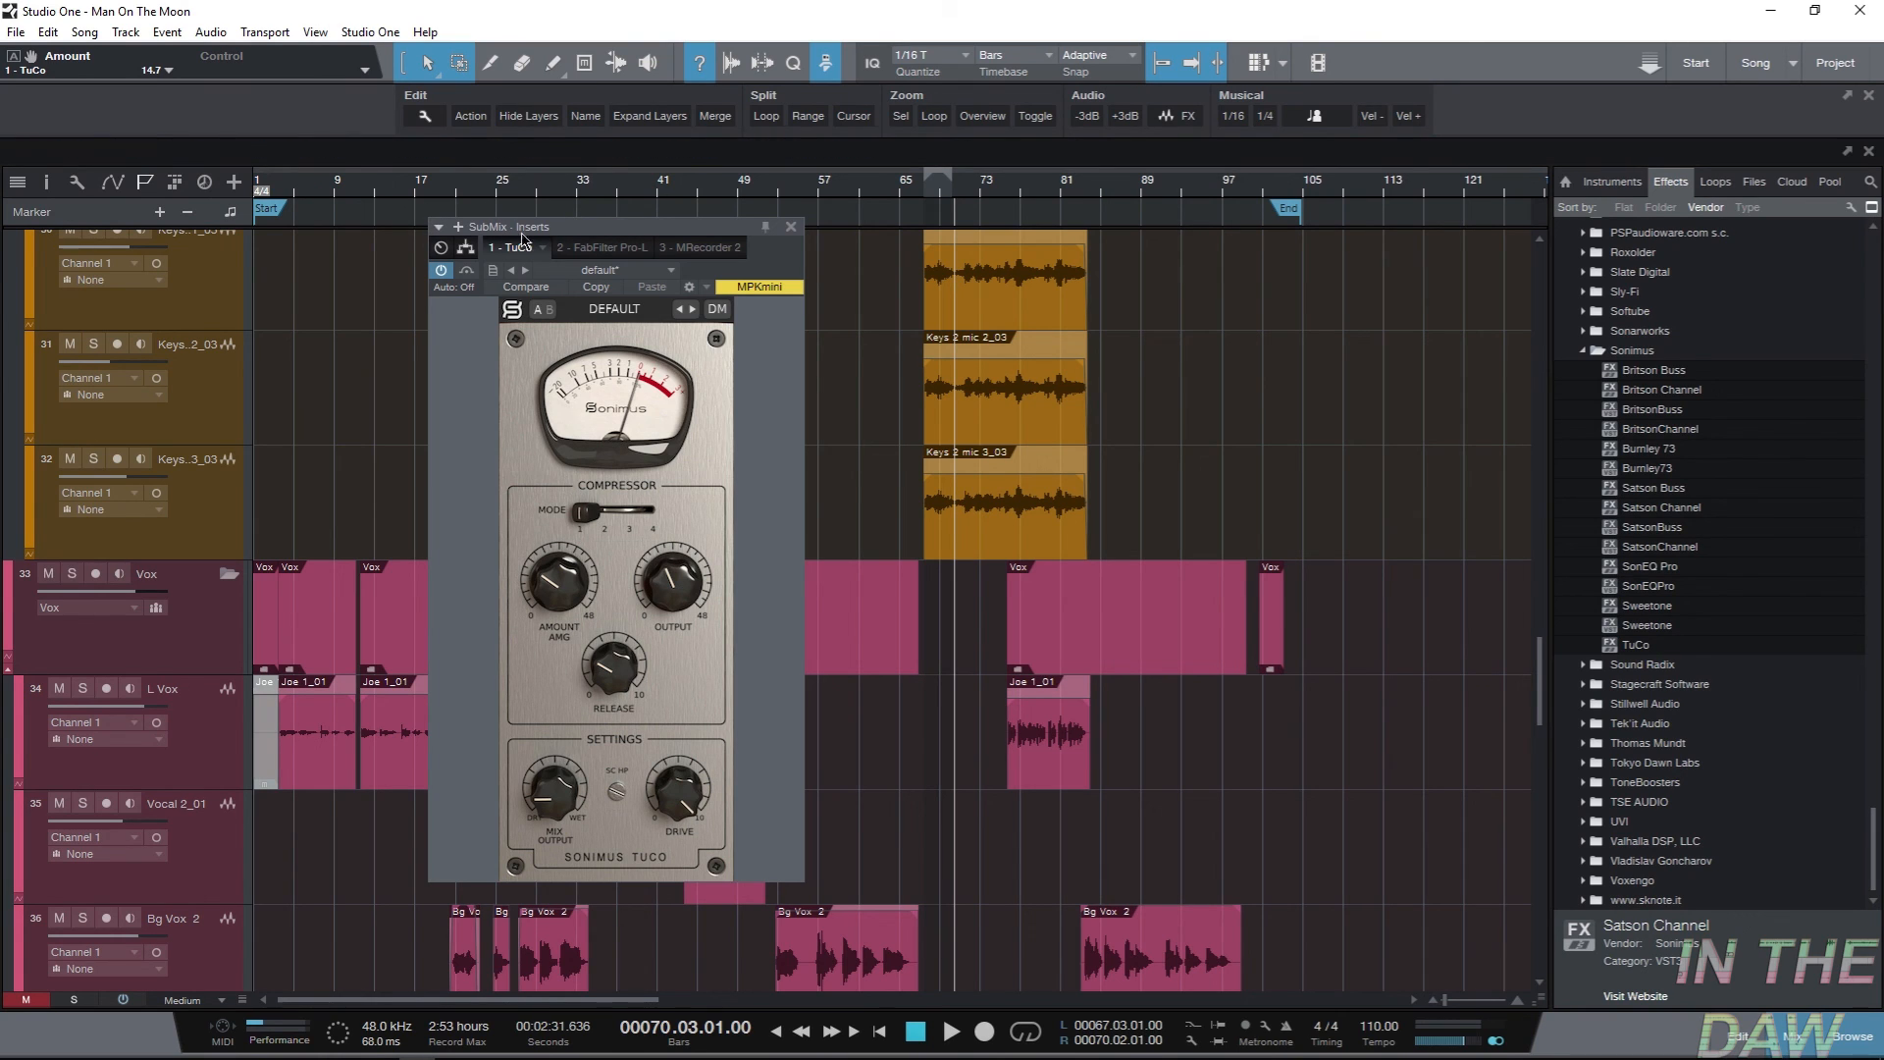
pyautogui.moveTo(560, 236); pyautogui.dragTo(729, 326)
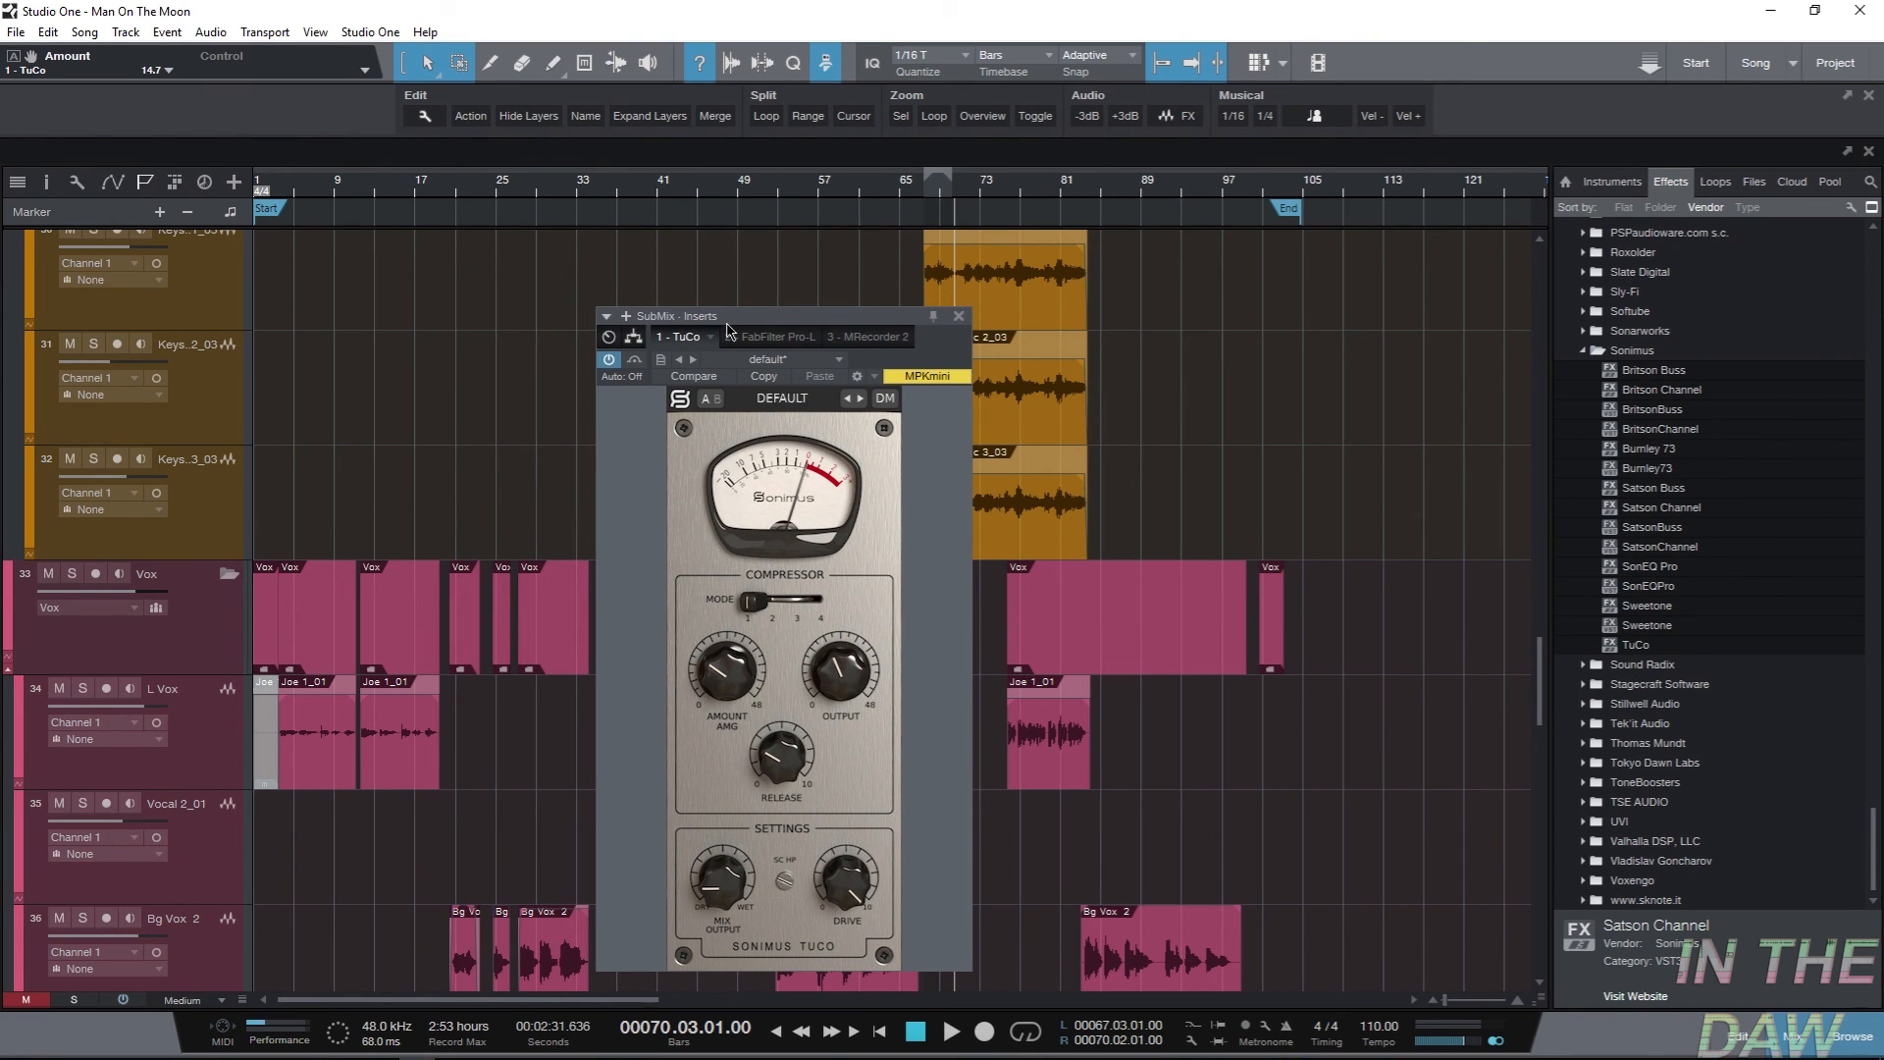